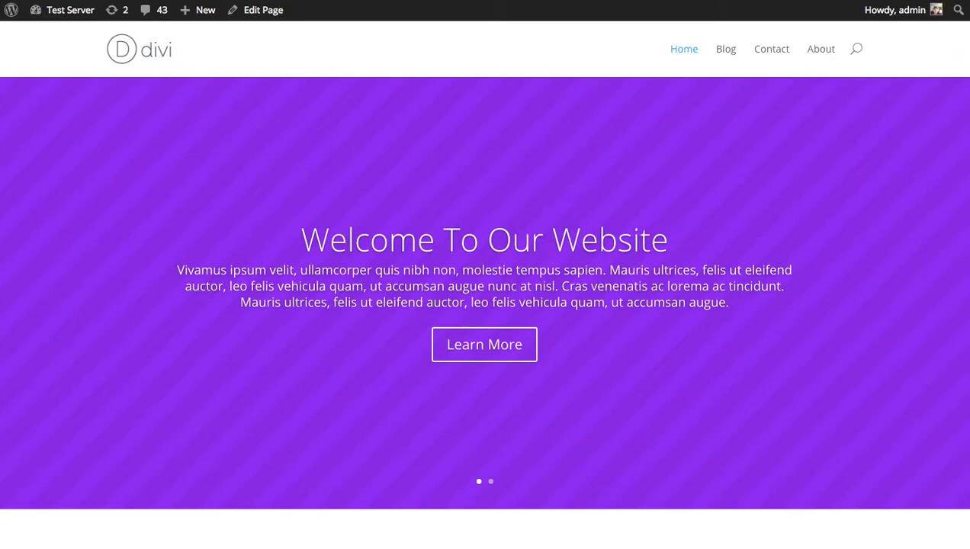
Look through the site's home page as a visitor and close the newsletter subscription pop-up
{"action": "scroll", "coordinate": [485, 305], "scroll_direction": "down", "scroll_amount": 3}
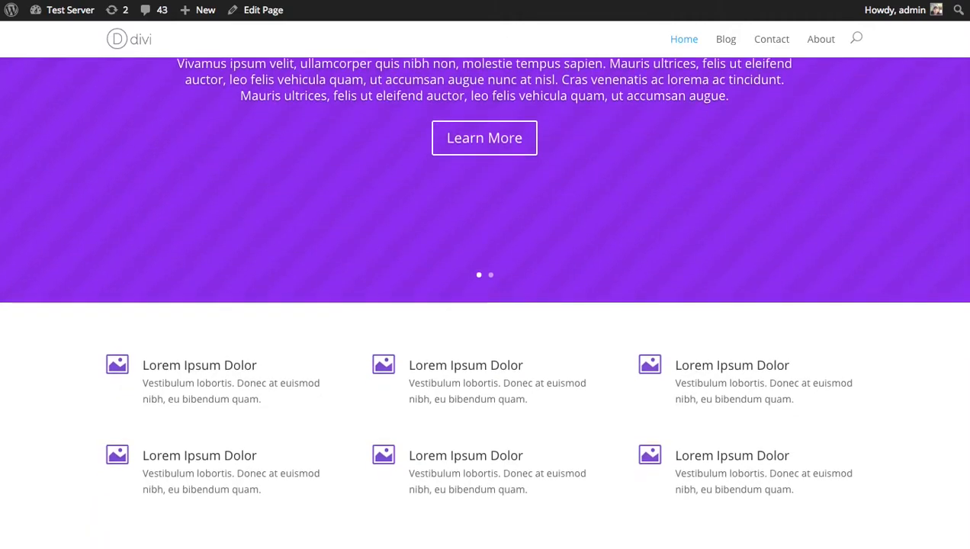
{"action": "scroll", "coordinate": [968, 215], "scroll_direction": "down", "scroll_amount": 10}
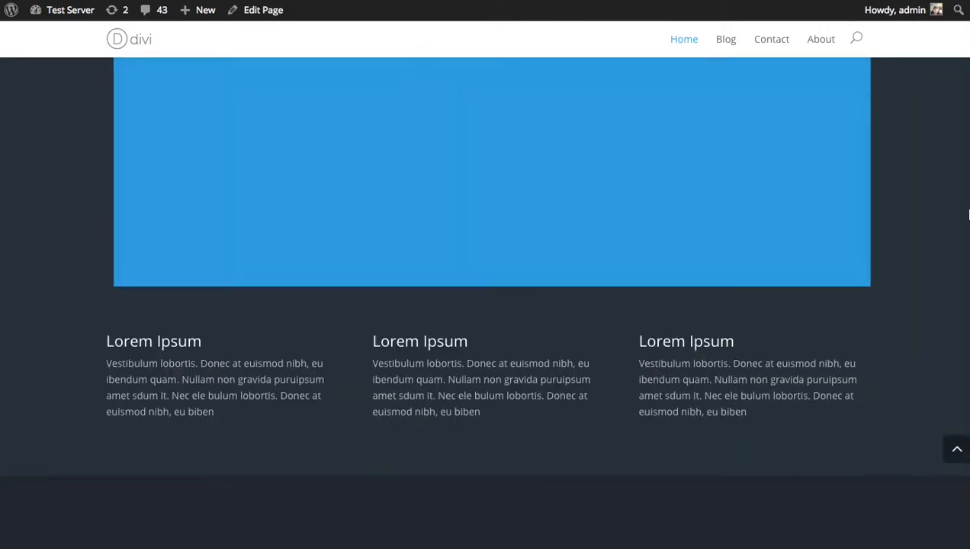
{"action": "left_click_drag", "start_coordinate": [968, 215], "coordinate": [955, 472]}
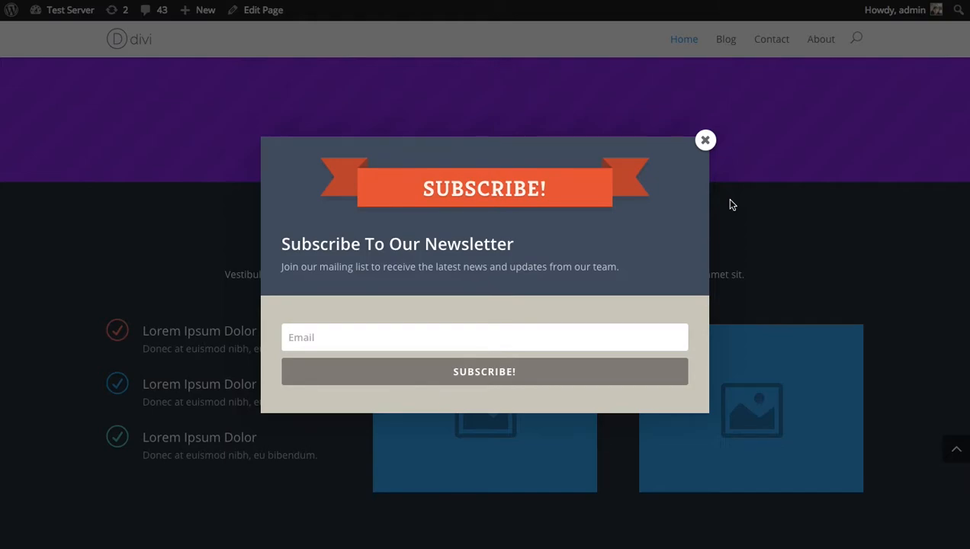
{"action": "left_click", "coordinate": [705, 141]}
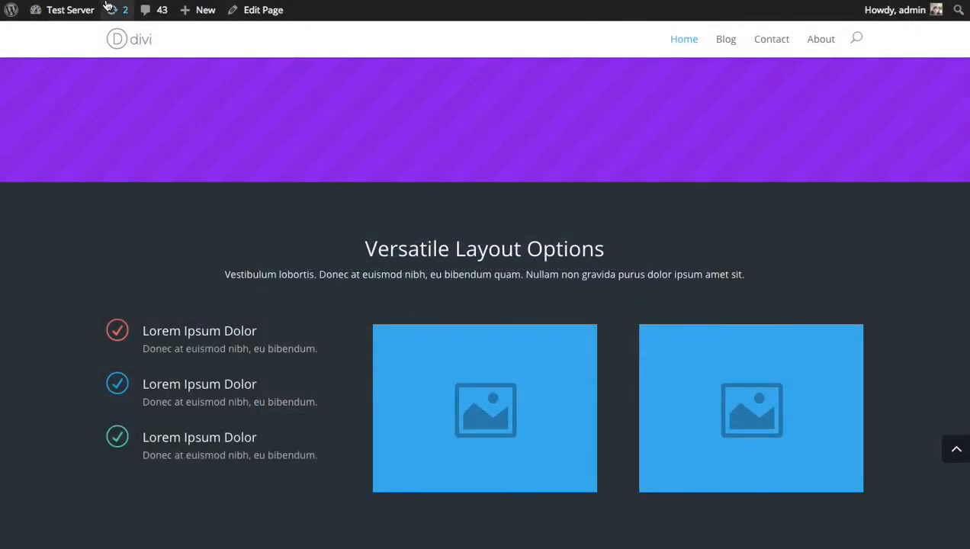
Open Bloom's optin forms in the WordPress dashboard and delete the active Popup optin
{"action": "left_click", "coordinate": [69, 10]}
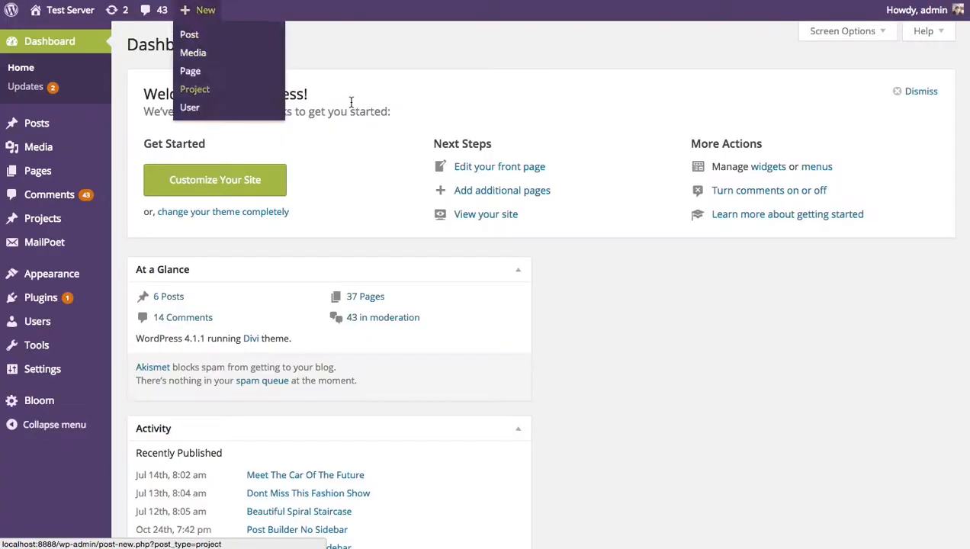
{"action": "mouse_move", "coordinate": [53, 411]}
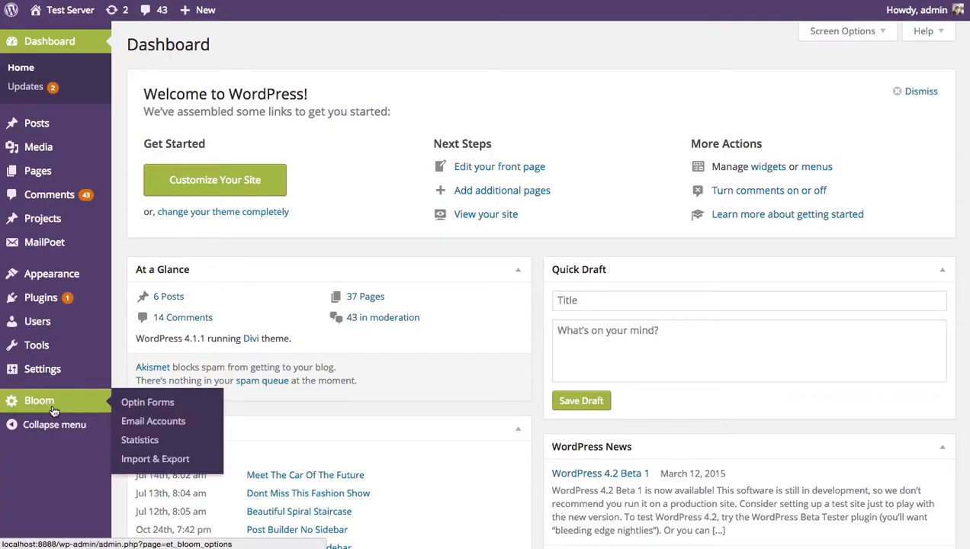
{"action": "left_click", "coordinate": [152, 409]}
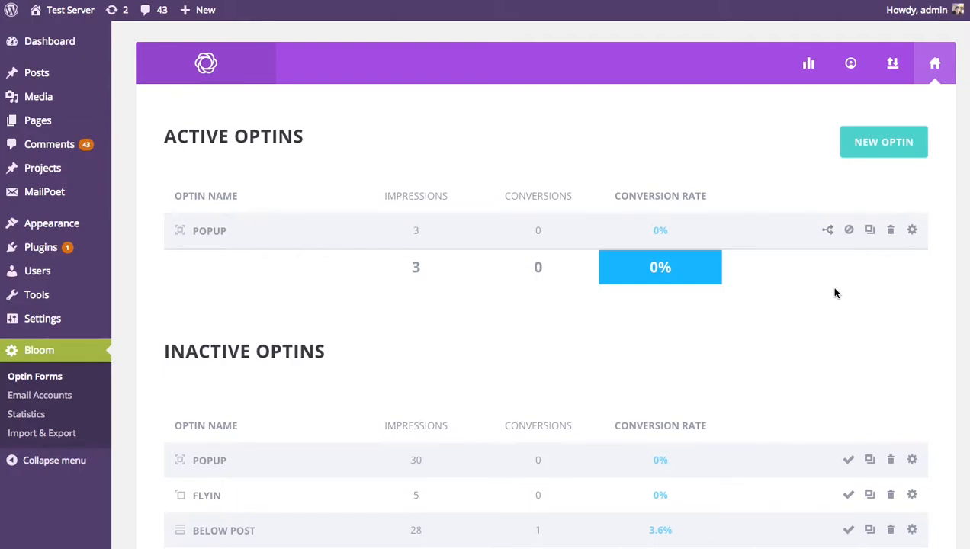
{"action": "left_click", "coordinate": [890, 230]}
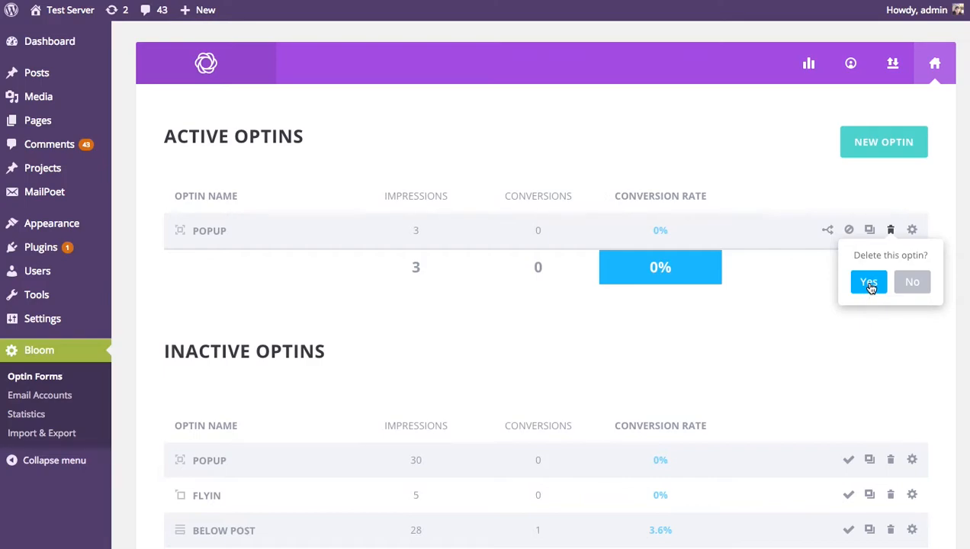
{"action": "left_click", "coordinate": [870, 285]}
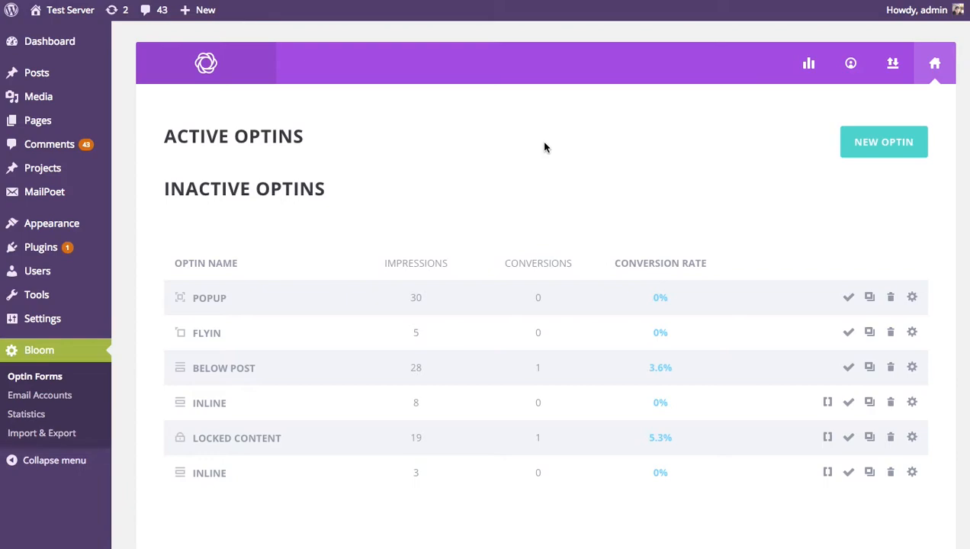
Review Bloom's connected email accounts and the email providers offered when setting up a new account
{"action": "left_click", "coordinate": [851, 67]}
{"action": "scroll", "coordinate": [606, 183], "scroll_direction": "down", "scroll_amount": 5}
{"action": "scroll", "coordinate": [612, 191], "scroll_direction": "down", "scroll_amount": 5}
{"action": "scroll", "coordinate": [618, 187], "scroll_direction": "up", "scroll_amount": 10}
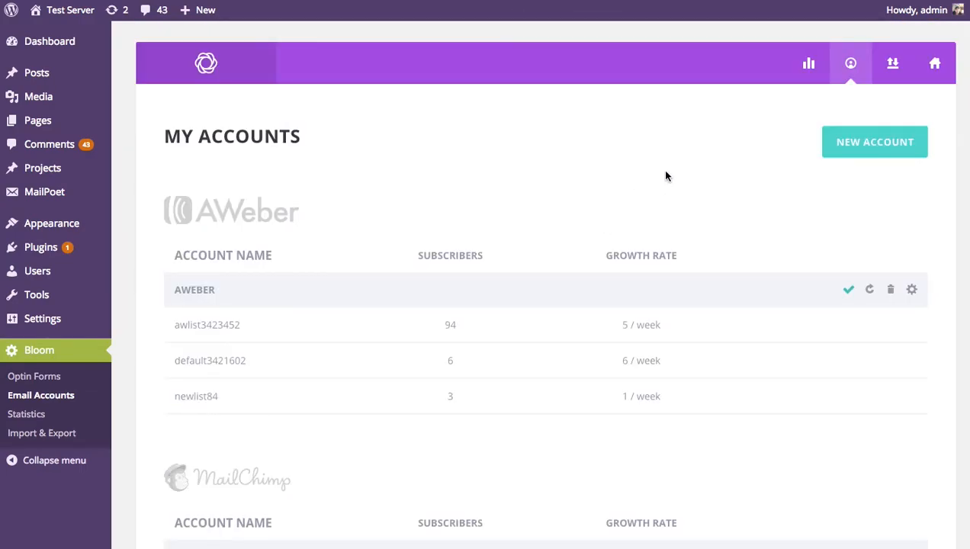
{"action": "left_click", "coordinate": [864, 152]}
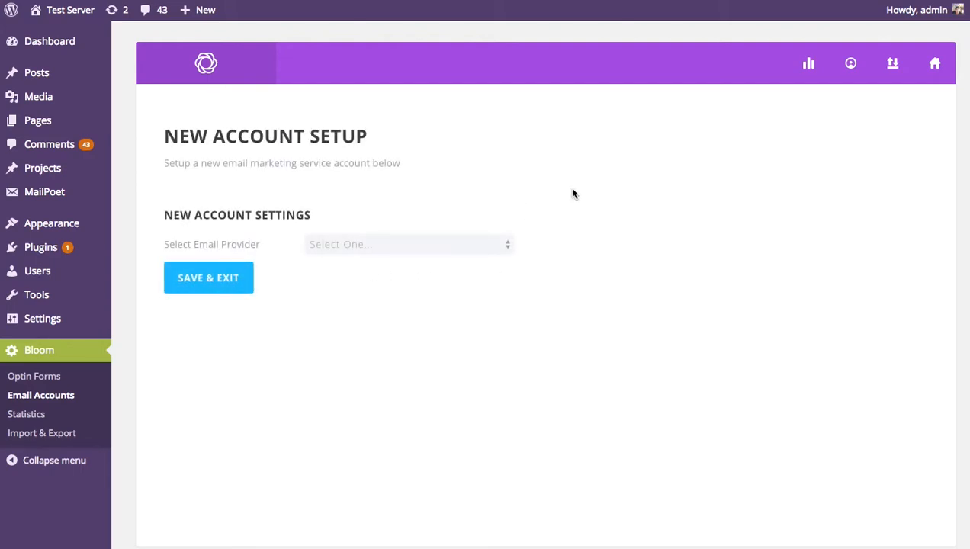
{"action": "left_click", "coordinate": [431, 247]}
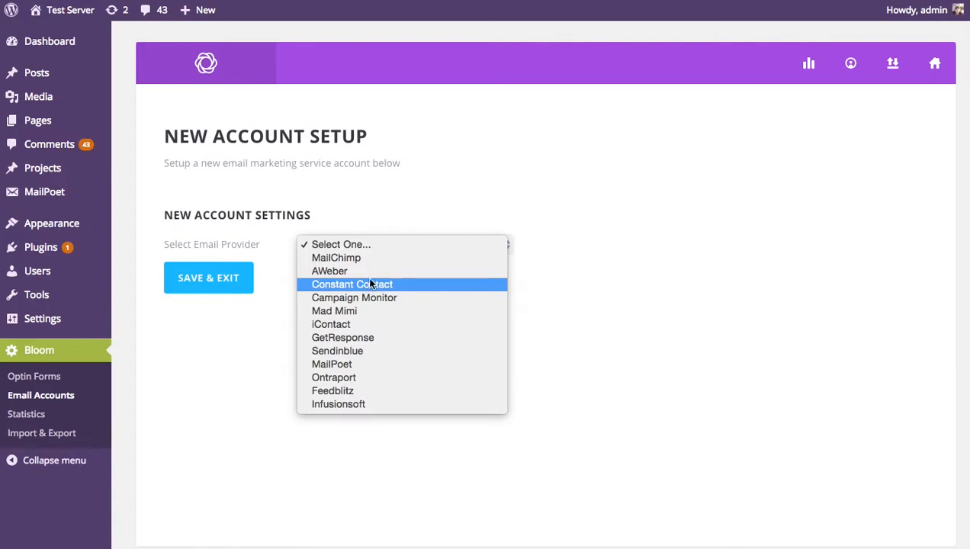
{"action": "left_click", "coordinate": [651, 189]}
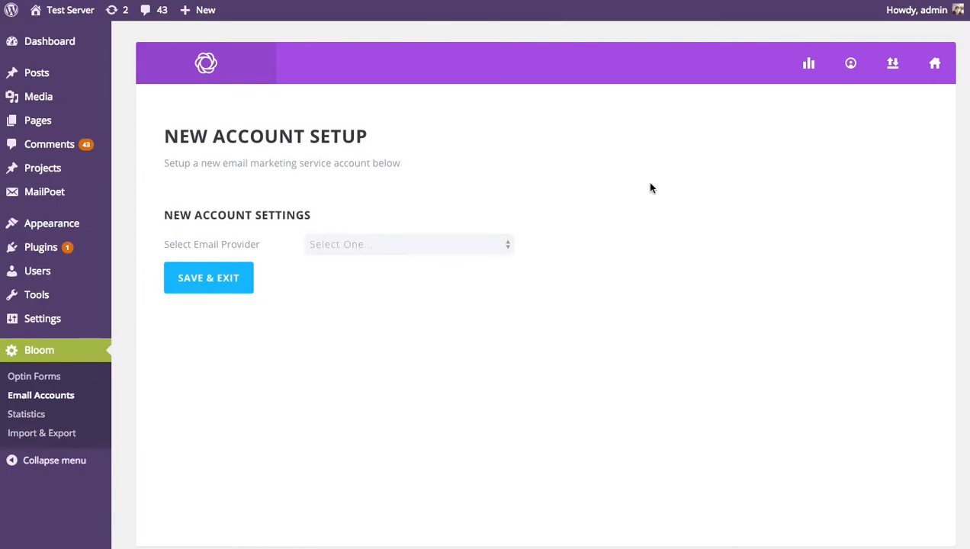
{"action": "left_click", "coordinate": [479, 251]}
{"action": "left_click", "coordinate": [710, 222]}
Create a new optin of the Pop Up type and name it "Popup"
{"action": "left_click", "coordinate": [935, 65]}
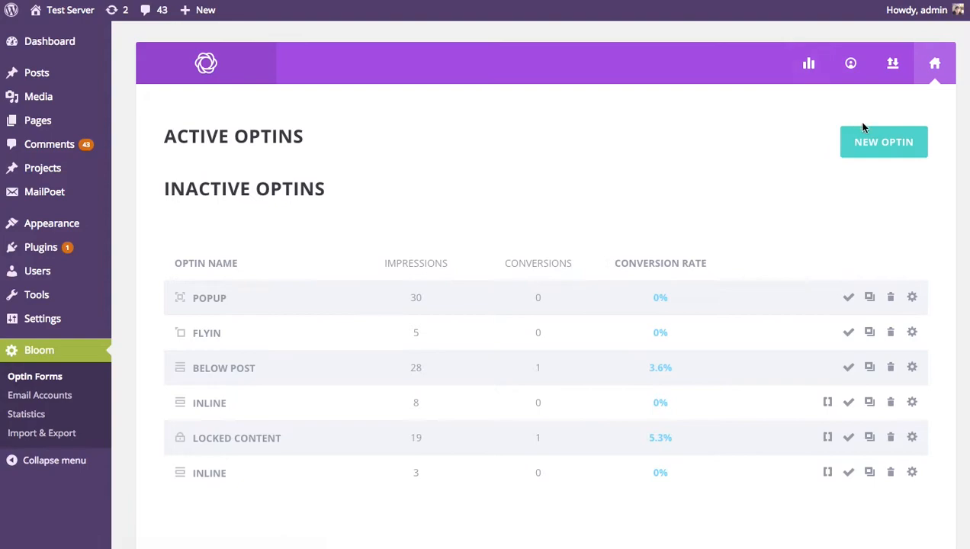
{"action": "left_click", "coordinate": [870, 145]}
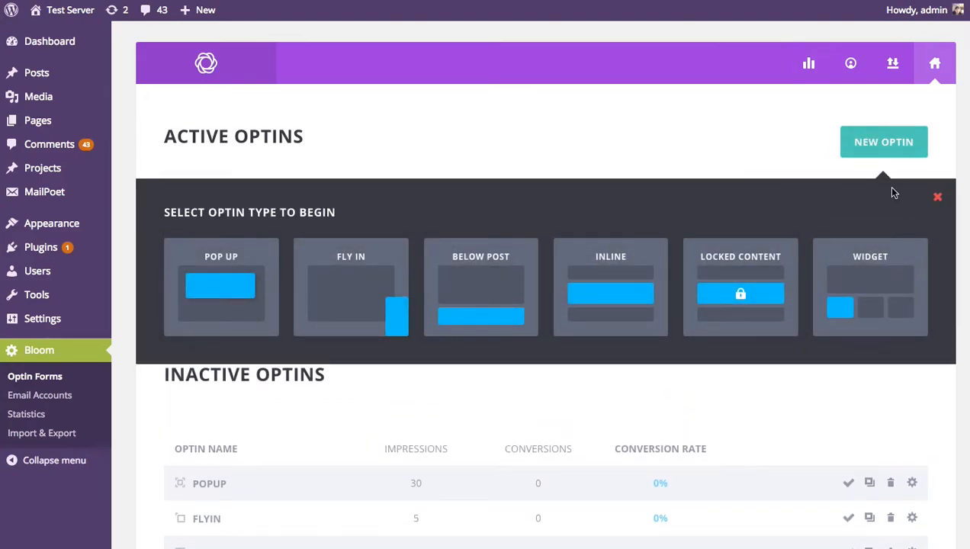
{"action": "left_click", "coordinate": [223, 275]}
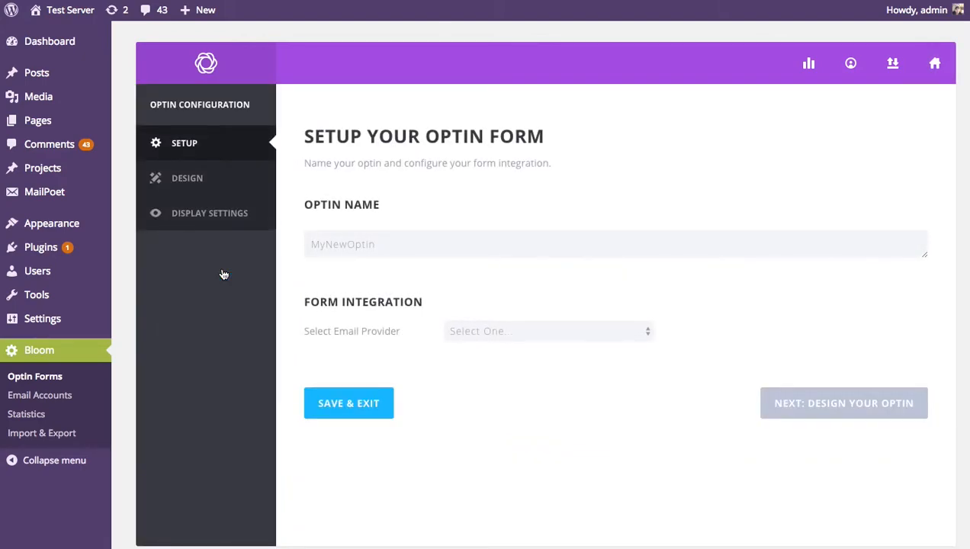
{"action": "double_click", "coordinate": [390, 248]}
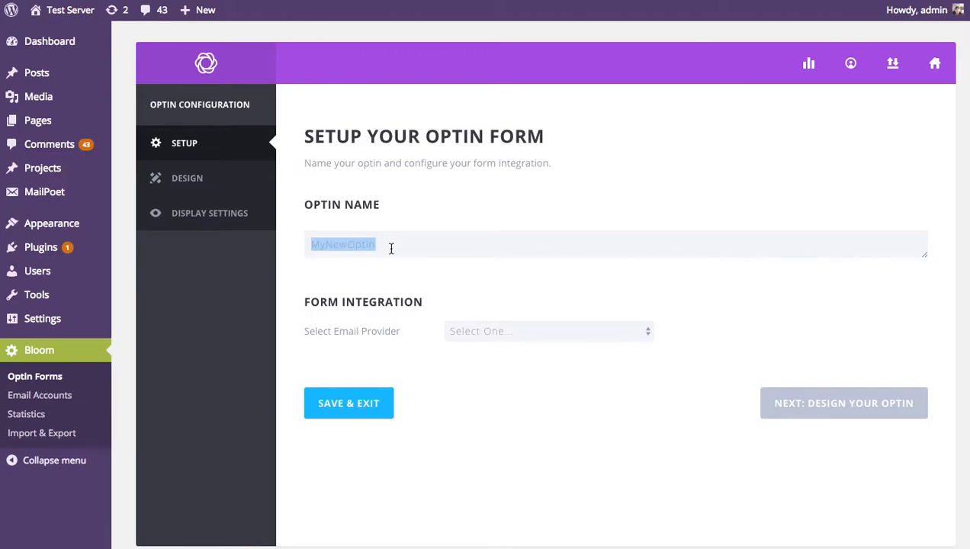
{"action": "type", "text": "Popup"}
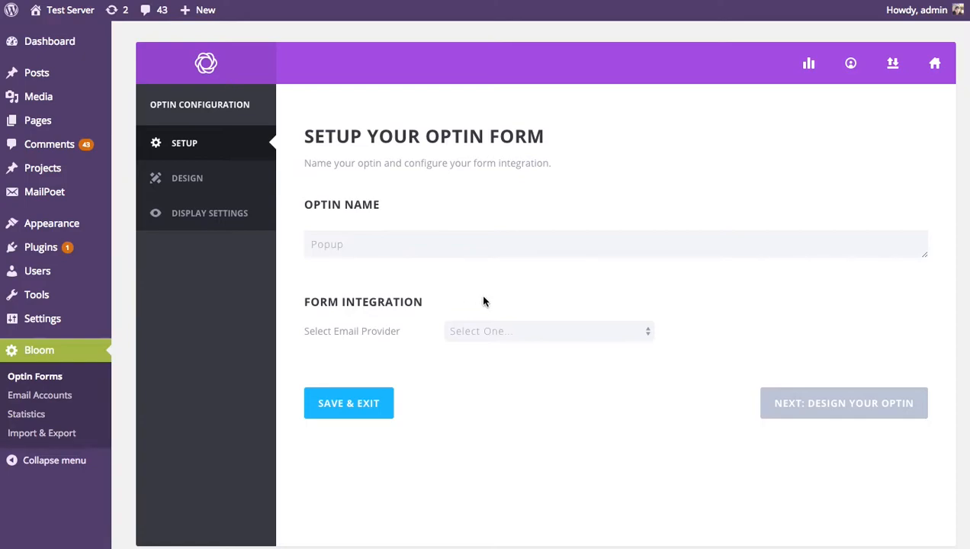
Integrate the form with the AWeber provider, the AWeber account and the awlist3423452 email list
{"action": "left_click", "coordinate": [502, 330]}
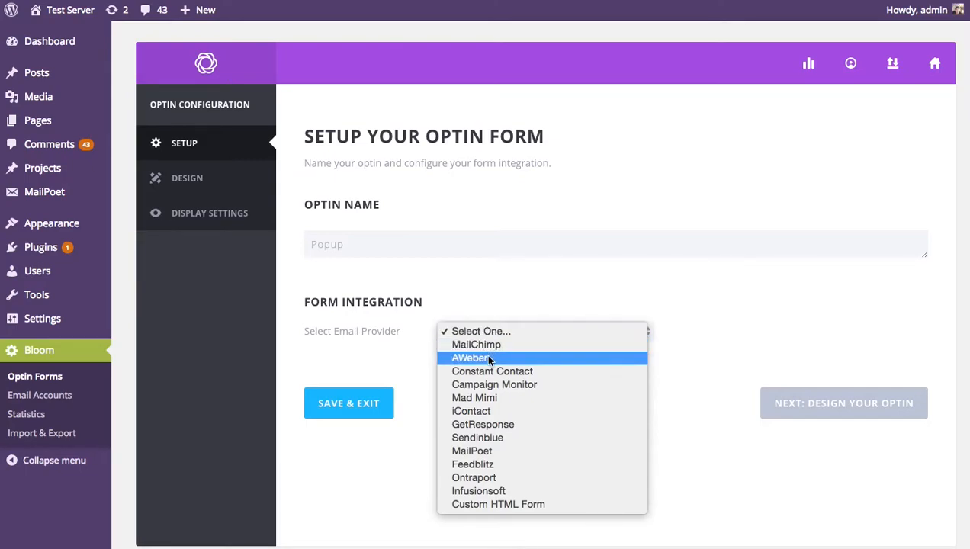
{"action": "left_click", "coordinate": [499, 359]}
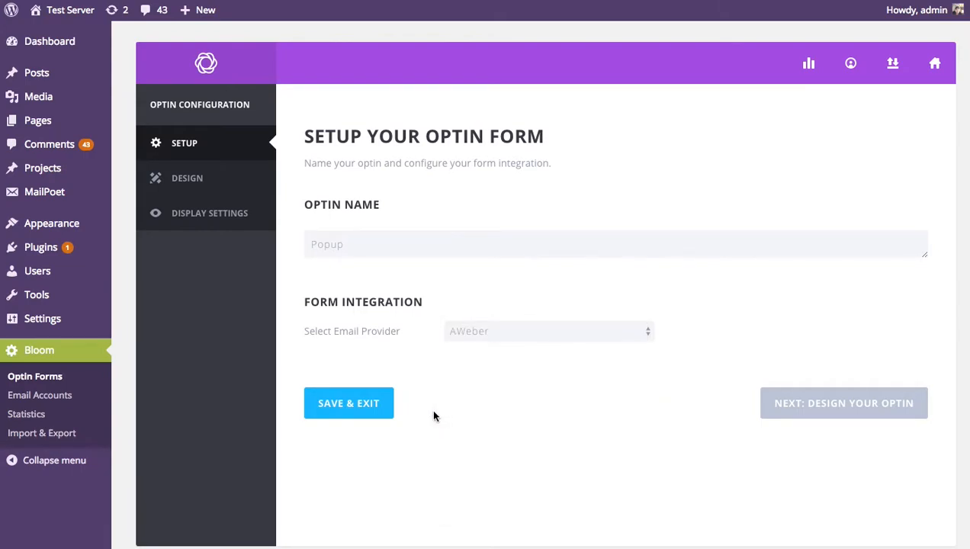
{"action": "left_click", "coordinate": [476, 360]}
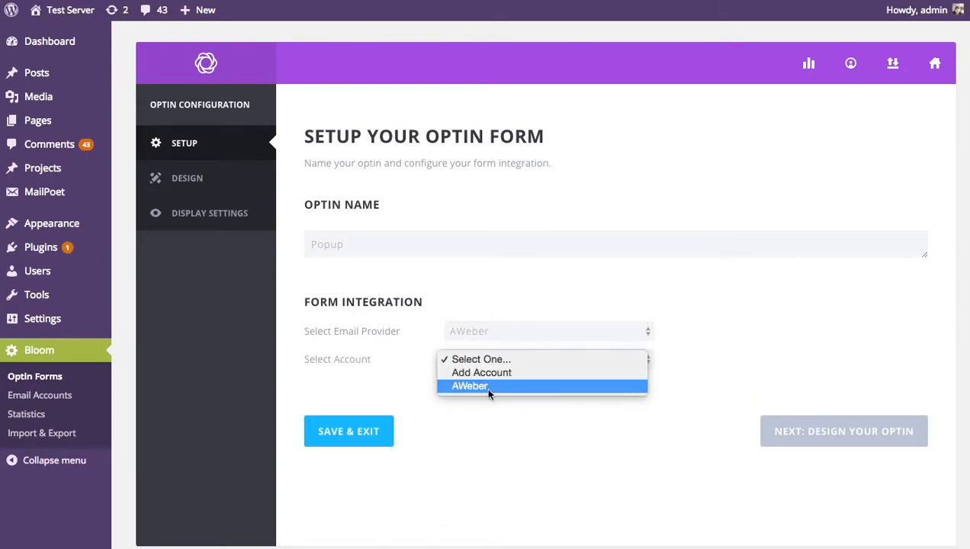
{"action": "left_click", "coordinate": [485, 387]}
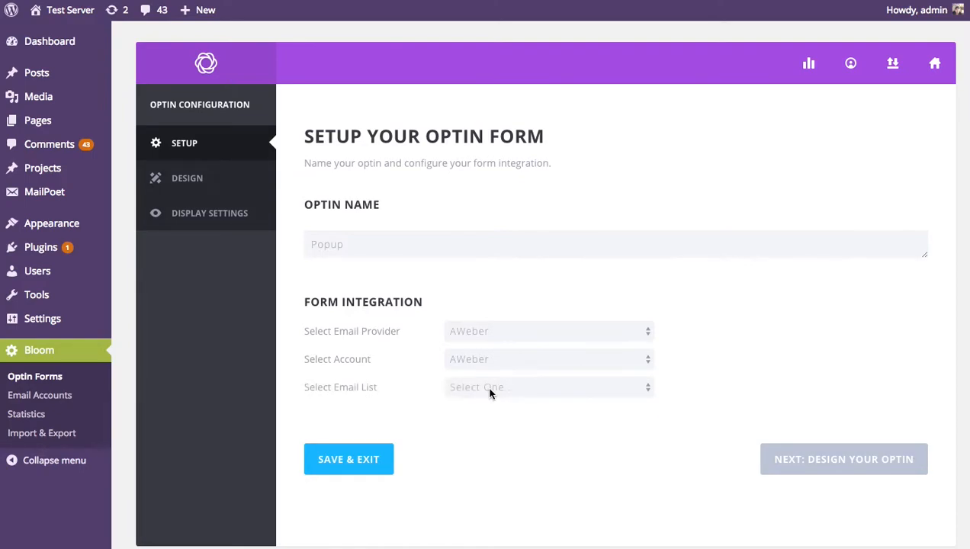
{"action": "left_click", "coordinate": [490, 389]}
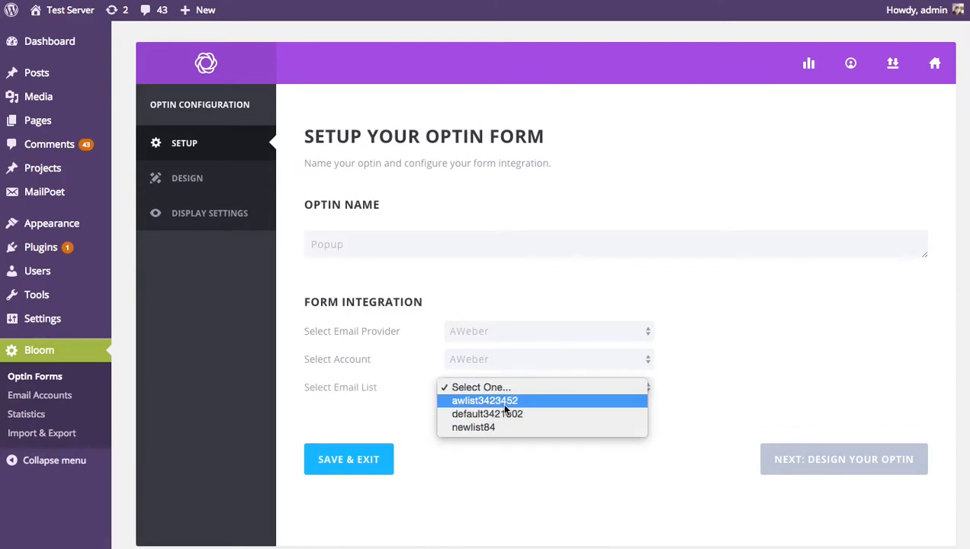
{"action": "left_click", "coordinate": [505, 404]}
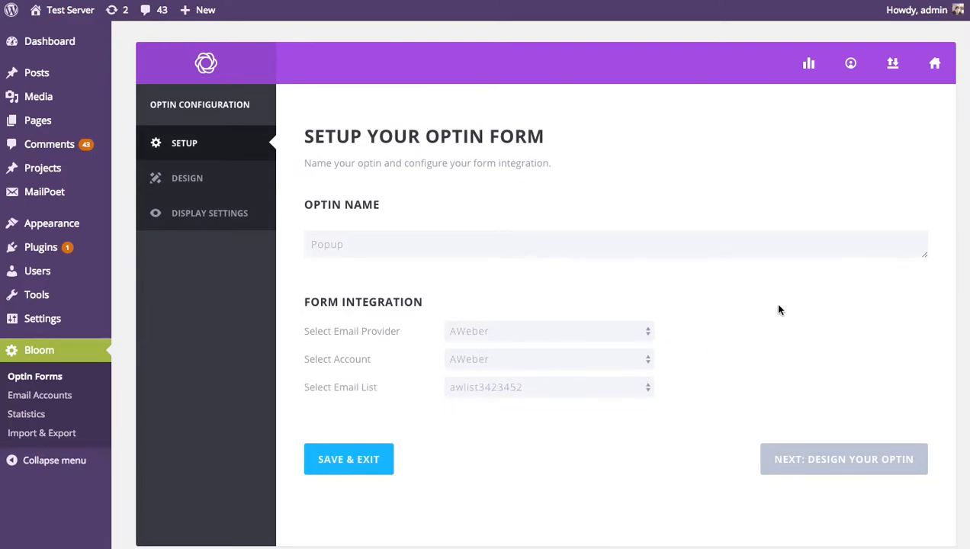
Change the form's email provider to MailChimp and choose to add a new account for it
{"action": "left_click", "coordinate": [645, 331]}
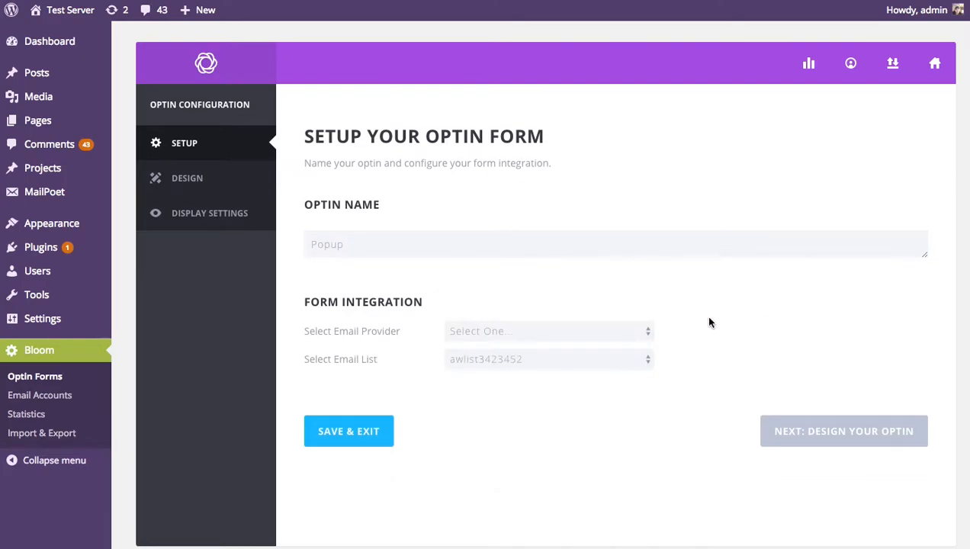
{"action": "left_click", "coordinate": [611, 330]}
{"action": "left_click", "coordinate": [562, 345]}
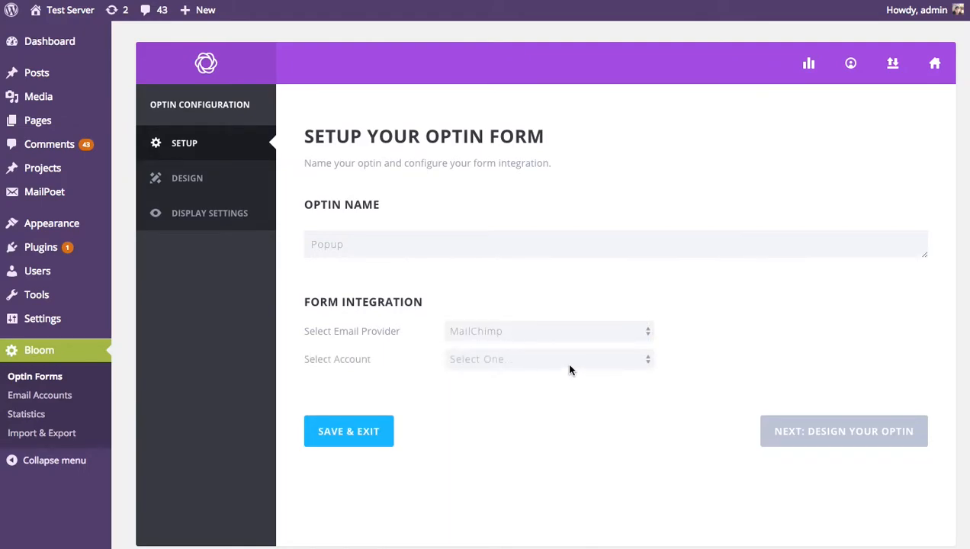
{"action": "left_click", "coordinate": [569, 362]}
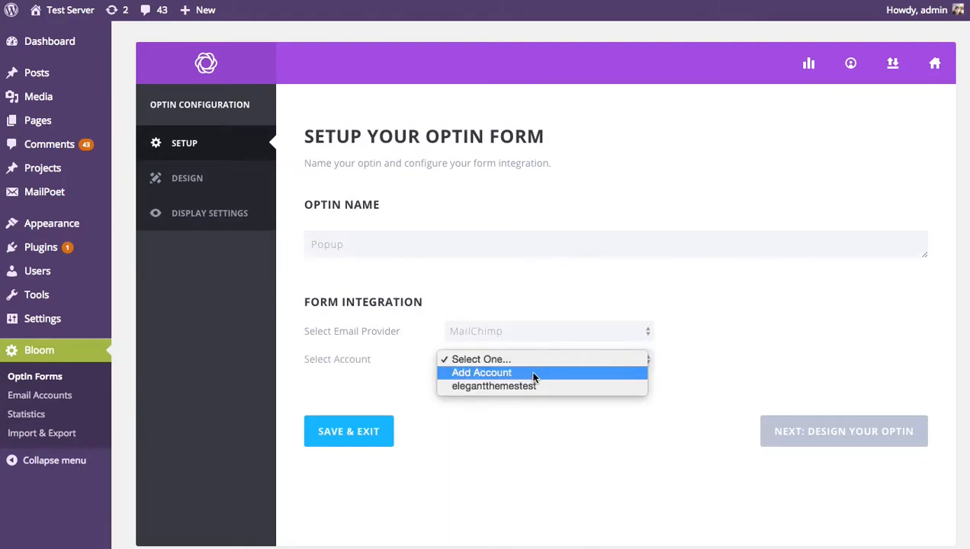
{"action": "left_click", "coordinate": [533, 373]}
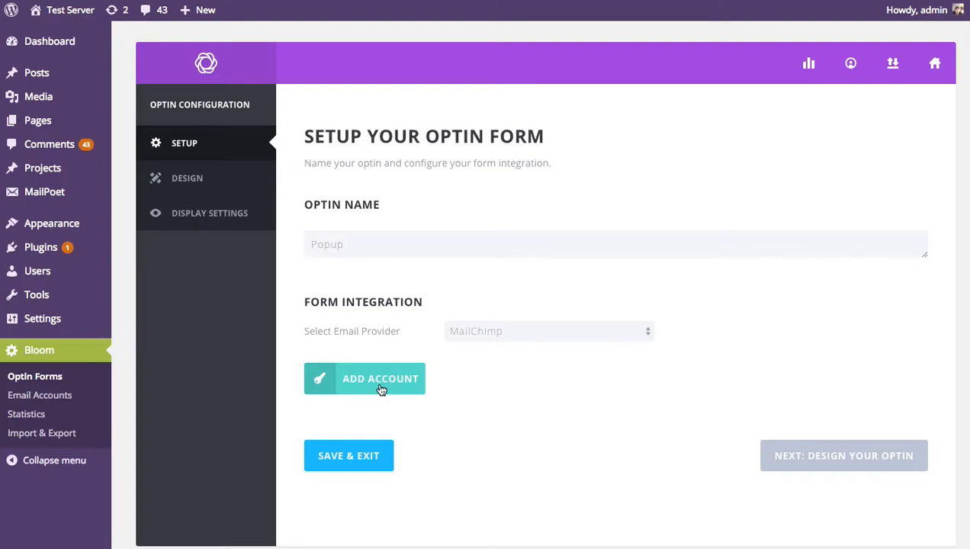
Switch the form integration back to AWeber, using the AWeber account and the awlist3423452 list
{"action": "left_click", "coordinate": [538, 331]}
{"action": "left_click", "coordinate": [538, 329]}
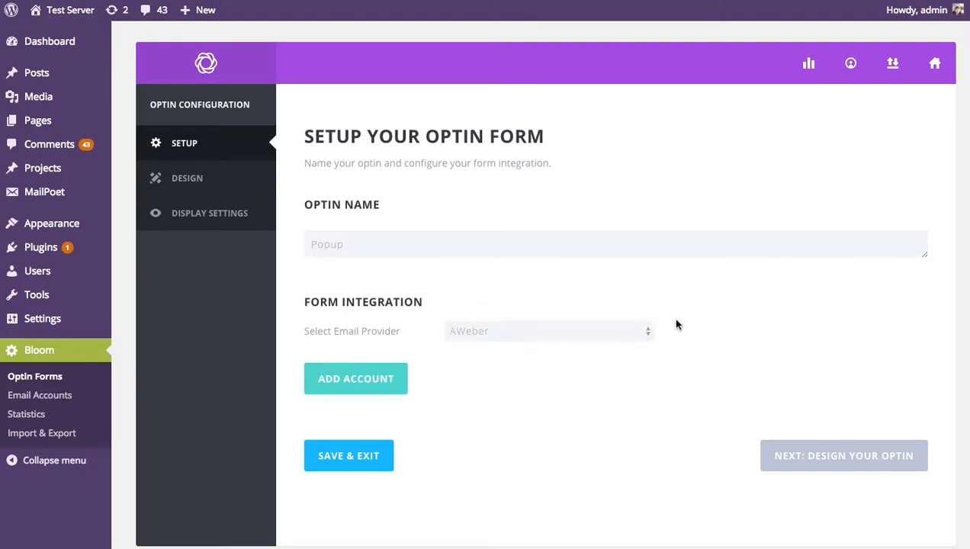
{"action": "left_click", "coordinate": [505, 360]}
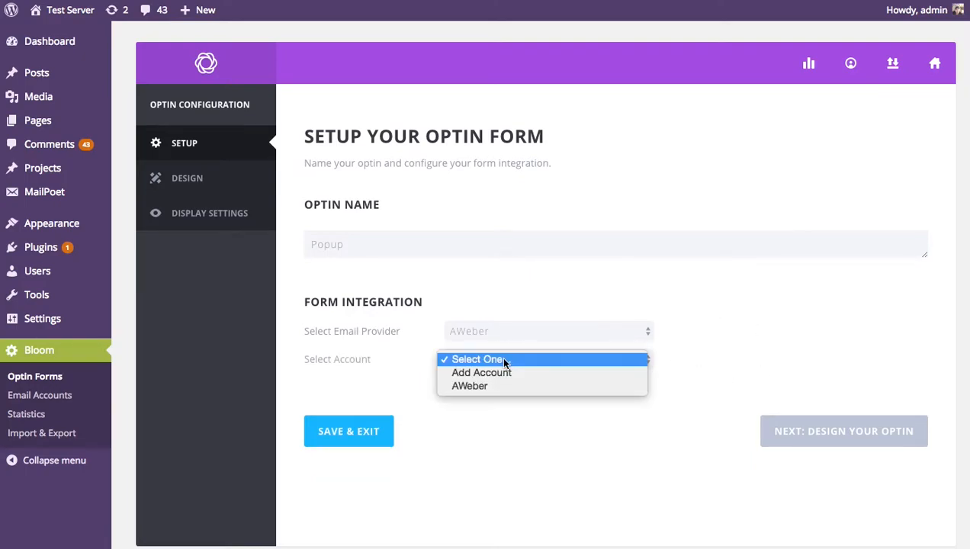
{"action": "left_click", "coordinate": [494, 385]}
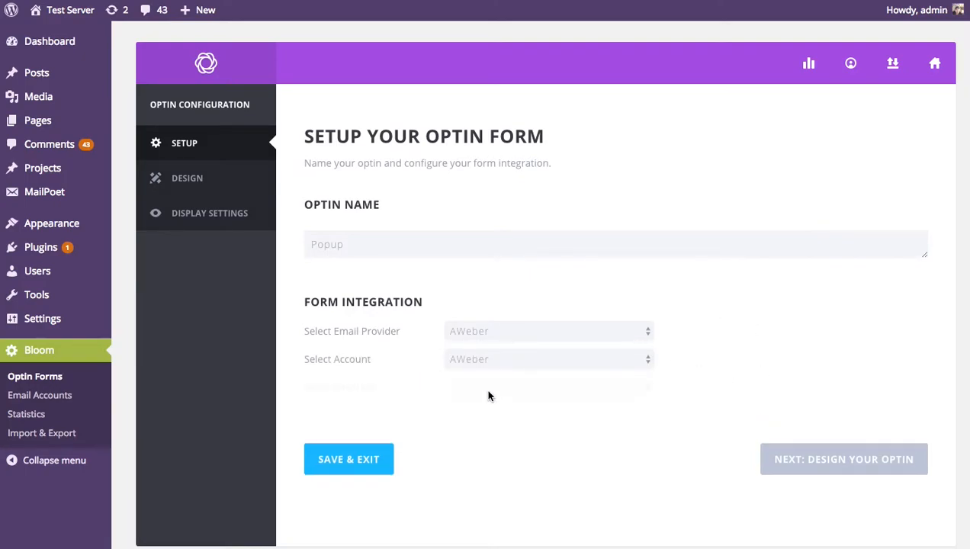
{"action": "left_click", "coordinate": [489, 395]}
{"action": "left_click", "coordinate": [497, 398]}
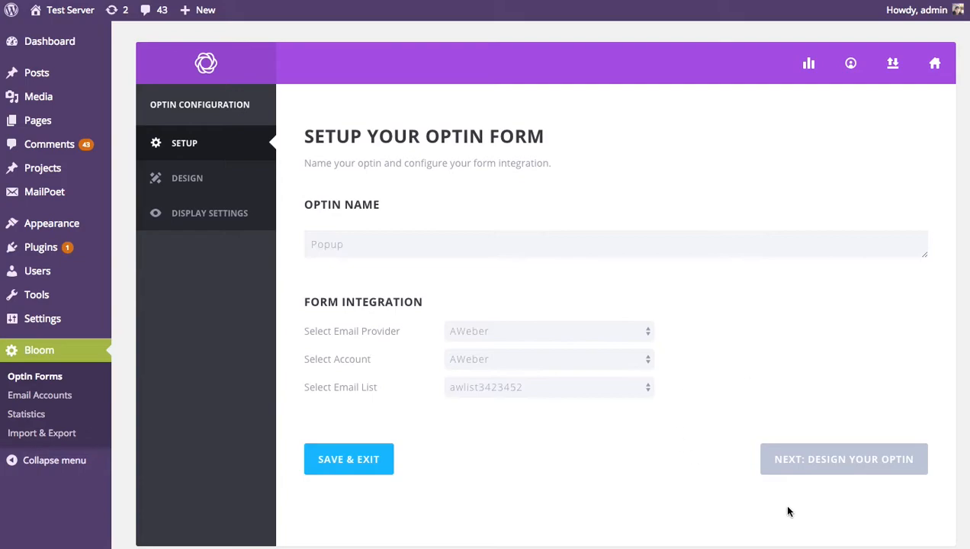
Choose the slate-blue template with the red "SUBSCRIBE!" ribbon and beige form area as the optin design, and continue to its customization
{"action": "left_click", "coordinate": [846, 468]}
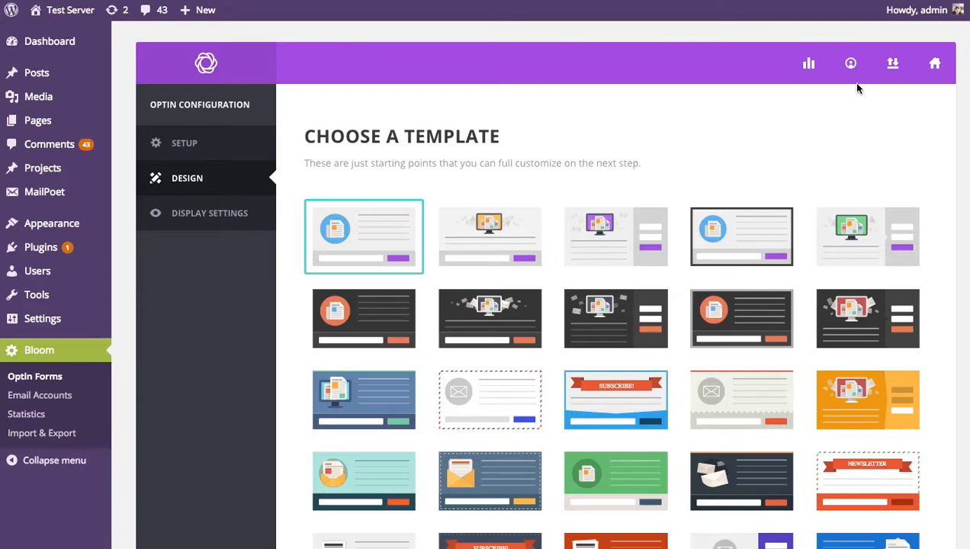
{"action": "scroll", "coordinate": [967, 277], "scroll_direction": "down", "scroll_amount": 15}
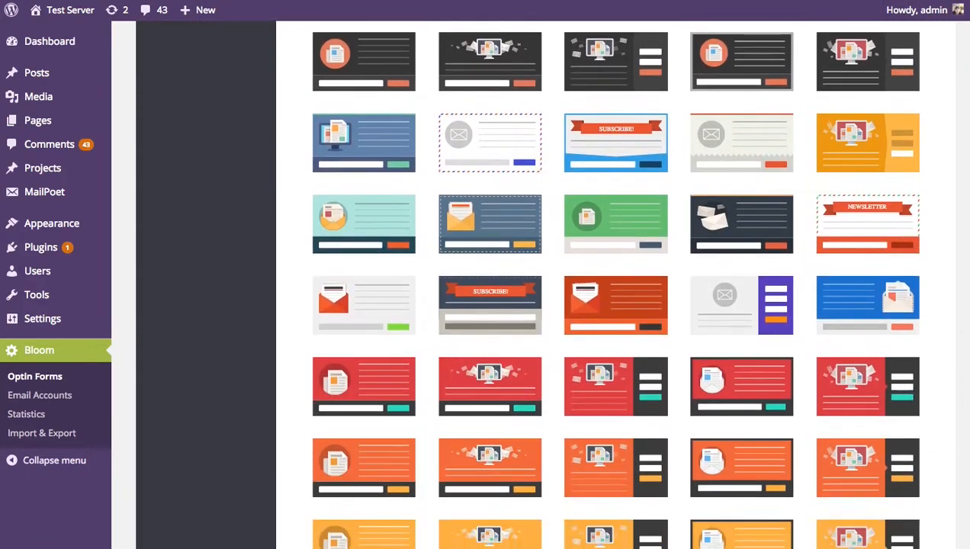
{"action": "scroll", "coordinate": [968, 278], "scroll_direction": "down", "scroll_amount": 10}
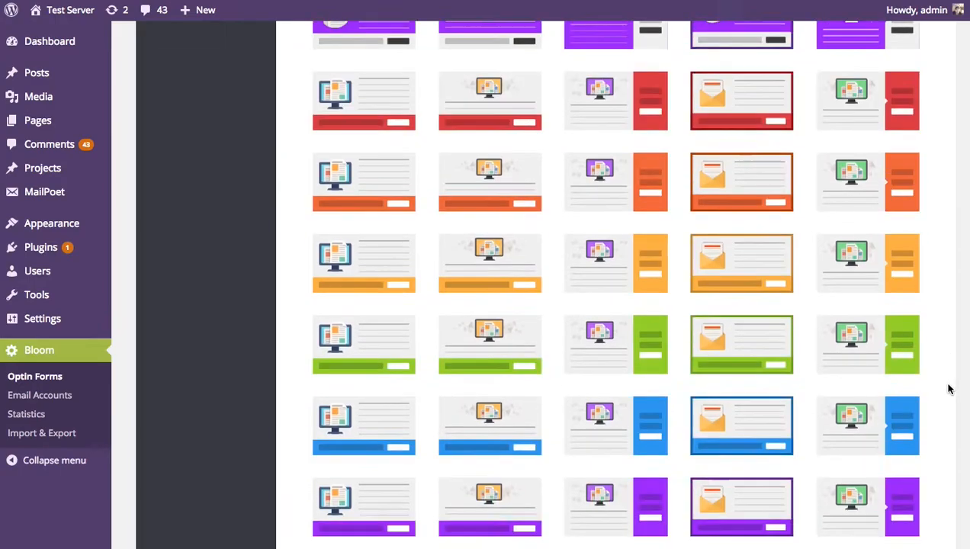
{"action": "scroll", "coordinate": [949, 410], "scroll_direction": "up", "scroll_amount": 15}
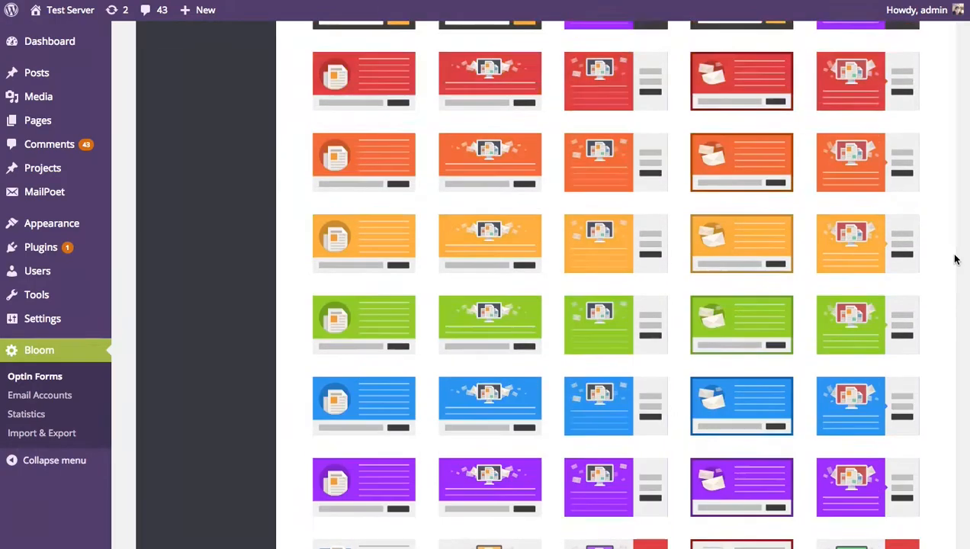
{"action": "scroll", "coordinate": [955, 225], "scroll_direction": "up", "scroll_amount": 15}
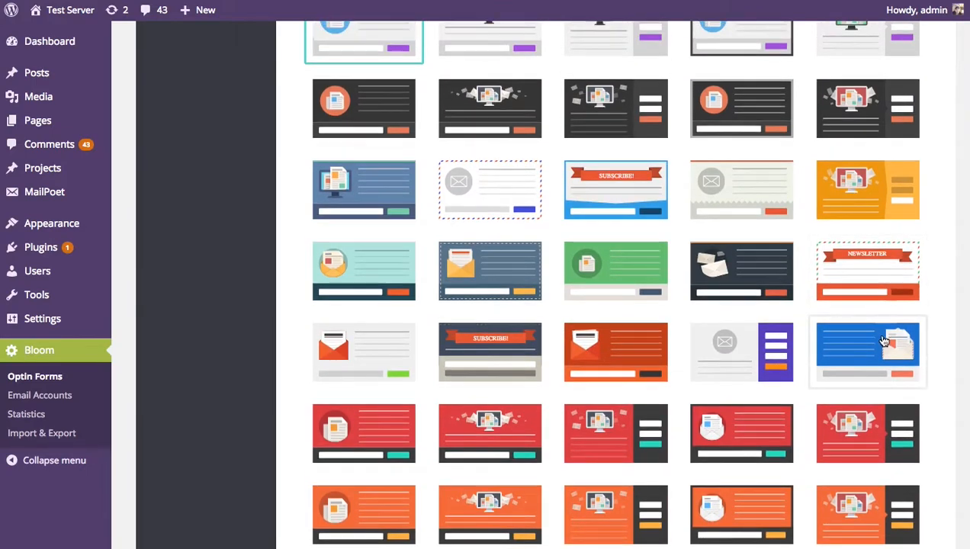
{"action": "scroll", "coordinate": [786, 369], "scroll_direction": "up", "scroll_amount": 1}
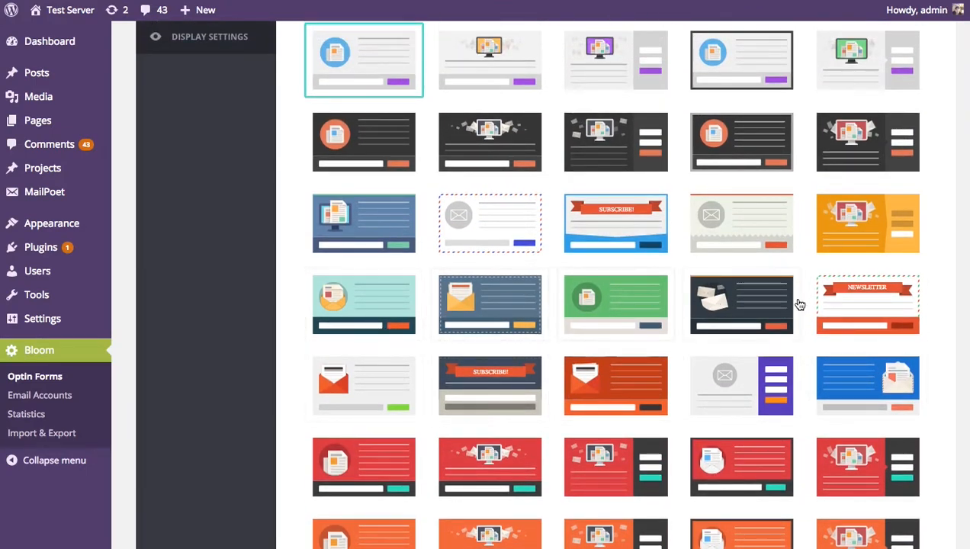
{"action": "scroll", "coordinate": [508, 268], "scroll_direction": "up", "scroll_amount": 2}
{"action": "scroll", "coordinate": [508, 268], "scroll_direction": "up", "scroll_amount": 2}
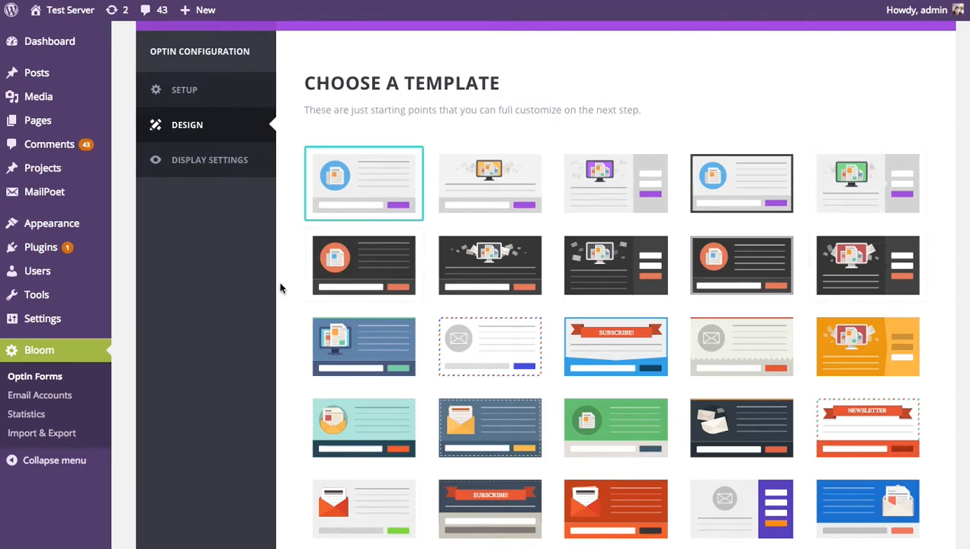
{"action": "scroll", "coordinate": [282, 282], "scroll_direction": "down", "scroll_amount": 4}
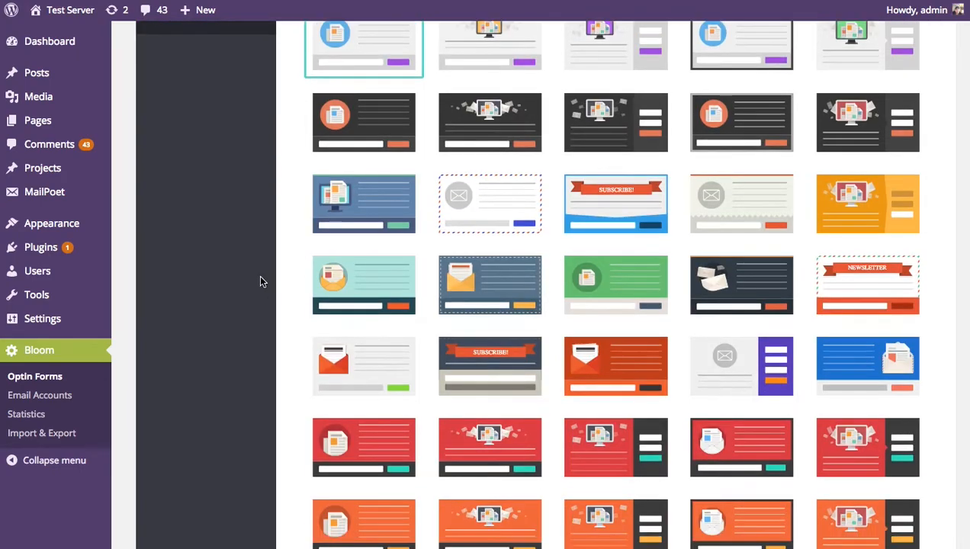
{"action": "left_click", "coordinate": [492, 372]}
{"action": "scroll", "coordinate": [947, 337], "scroll_direction": "down", "scroll_amount": 15}
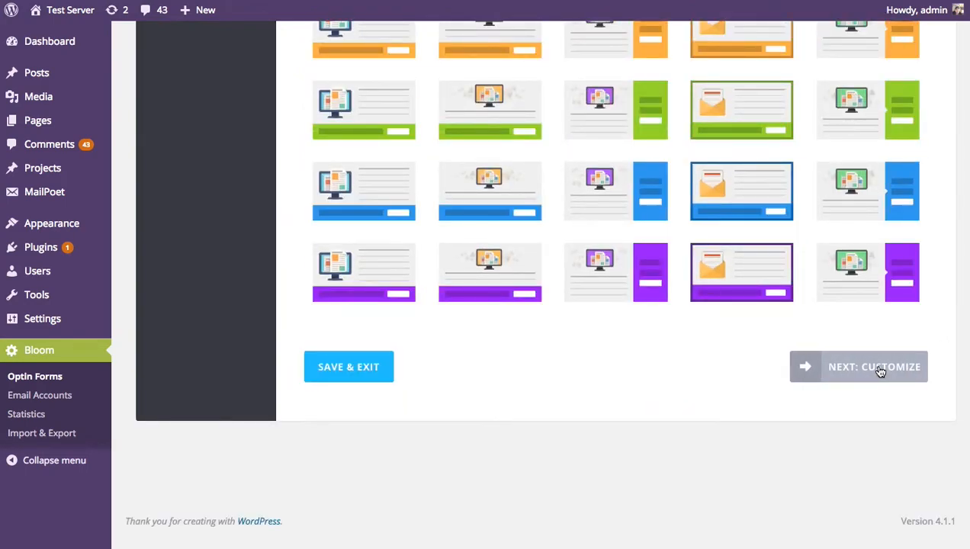
{"action": "left_click", "coordinate": [880, 371]}
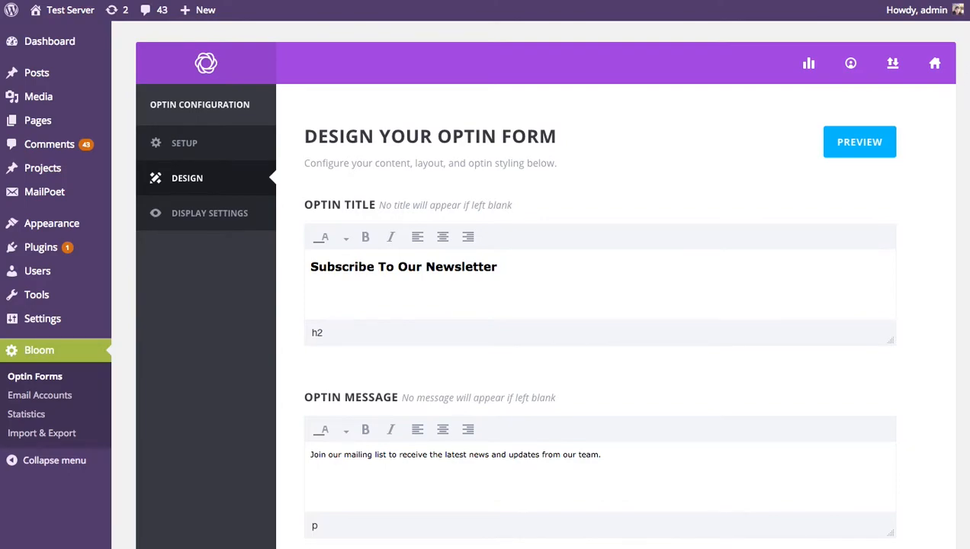
Look through the optin's content, image and styling settings and preview the popup with the template's default text
{"action": "scroll", "coordinate": [546, 305], "scroll_direction": "down", "scroll_amount": 1}
{"action": "scroll", "coordinate": [546, 305], "scroll_direction": "up", "scroll_amount": 1}
{"action": "scroll", "coordinate": [542, 277], "scroll_direction": "down", "scroll_amount": 1}
{"action": "scroll", "coordinate": [599, 305], "scroll_direction": "down", "scroll_amount": 10}
{"action": "scroll", "coordinate": [600, 305], "scroll_direction": "up", "scroll_amount": 8}
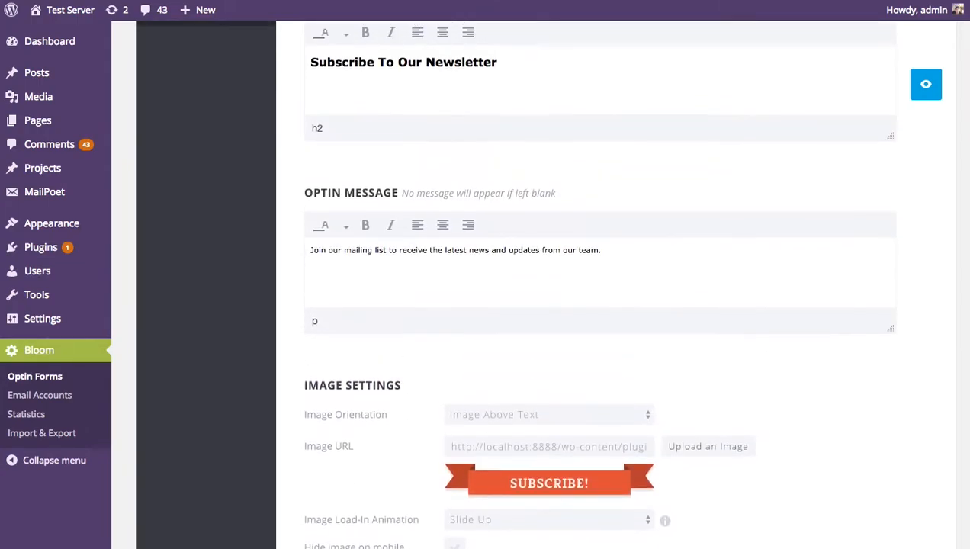
{"action": "scroll", "coordinate": [600, 305], "scroll_direction": "up", "scroll_amount": 4}
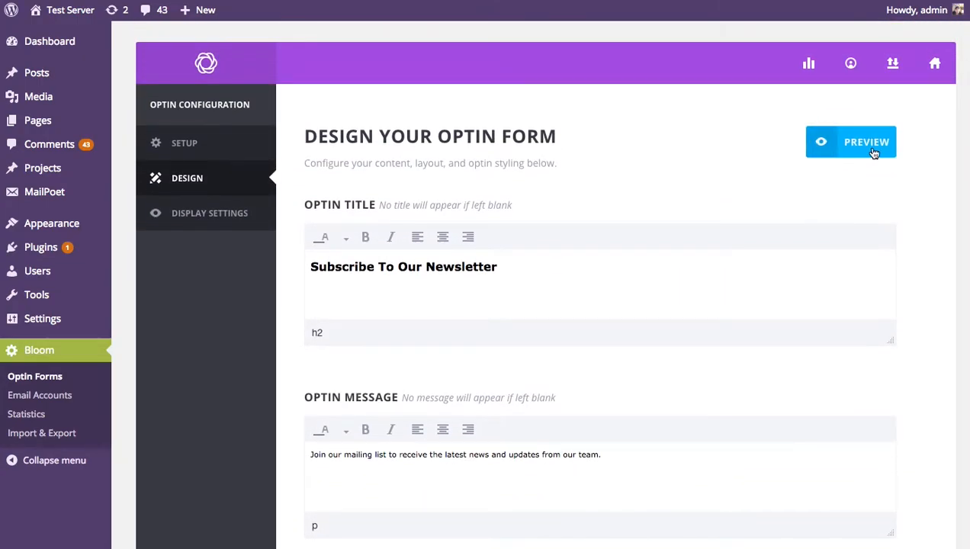
{"action": "left_click", "coordinate": [874, 151]}
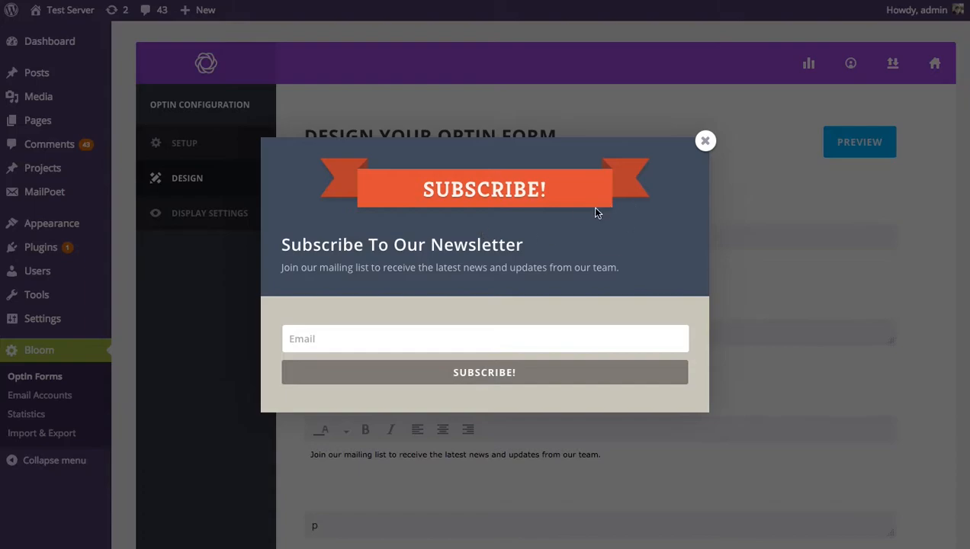
{"action": "left_click", "coordinate": [705, 143]}
{"action": "scroll", "coordinate": [706, 150], "scroll_direction": "down", "scroll_amount": 5}
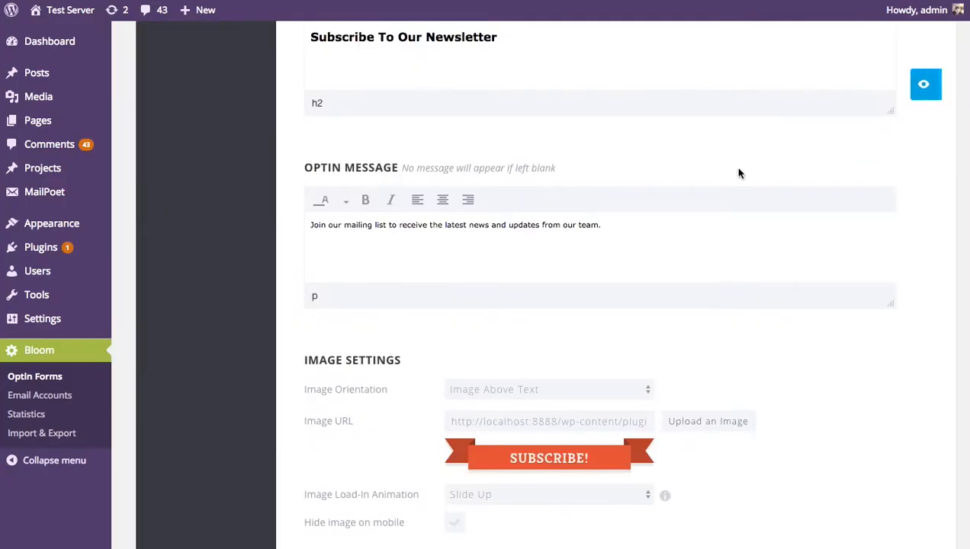
{"action": "scroll", "coordinate": [909, 119], "scroll_direction": "down", "scroll_amount": 2}
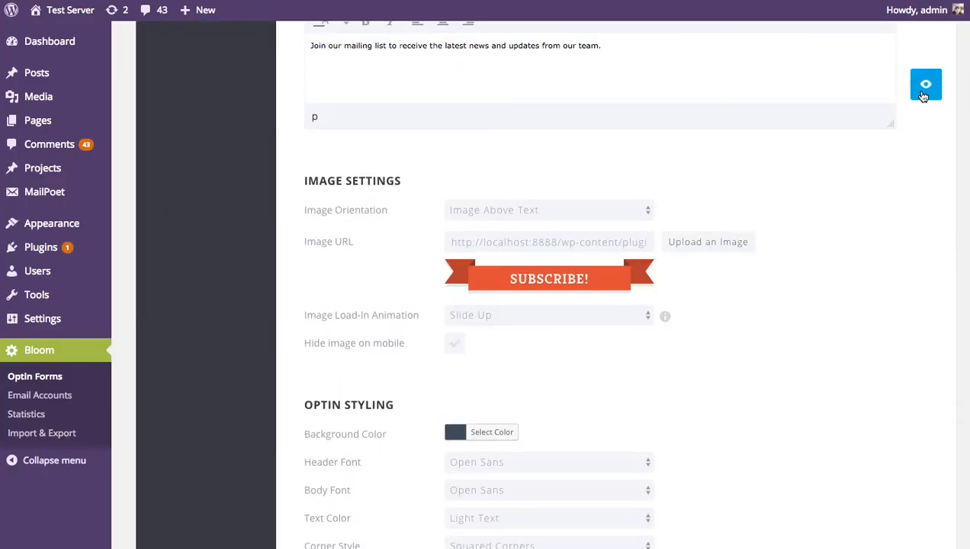
{"action": "scroll", "coordinate": [899, 217], "scroll_direction": "up", "scroll_amount": 6}
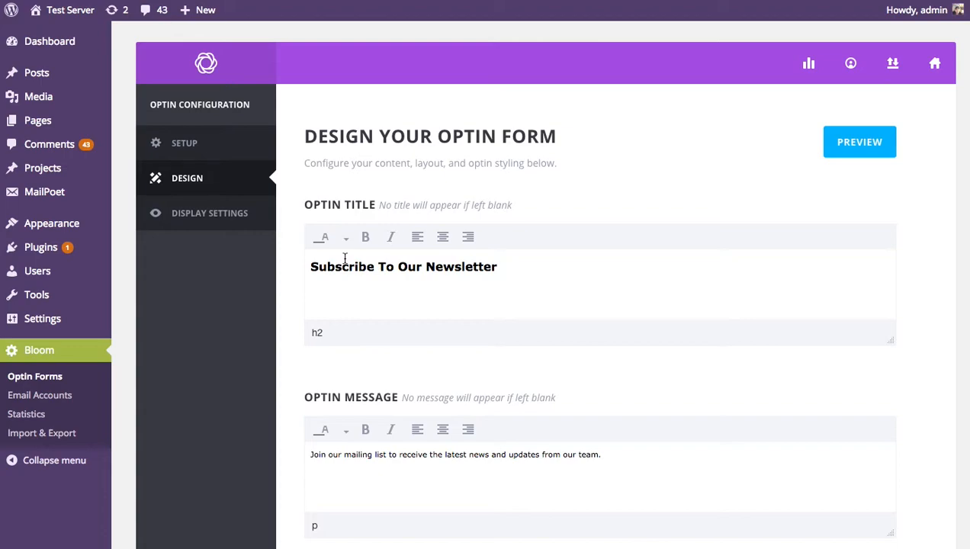
Delete the default text from the optin title and the optin message, and preview the popup without them
{"action": "left_click", "coordinate": [502, 266]}
{"action": "left_click_drag", "start_coordinate": [578, 267], "coordinate": [303, 268]}
{"action": "key", "text": "BackSpace"}
{"action": "left_click_drag", "start_coordinate": [587, 454], "coordinate": [302, 456]}
{"action": "key", "text": "BackSpace"}
{"action": "left_click", "coordinate": [376, 292]}
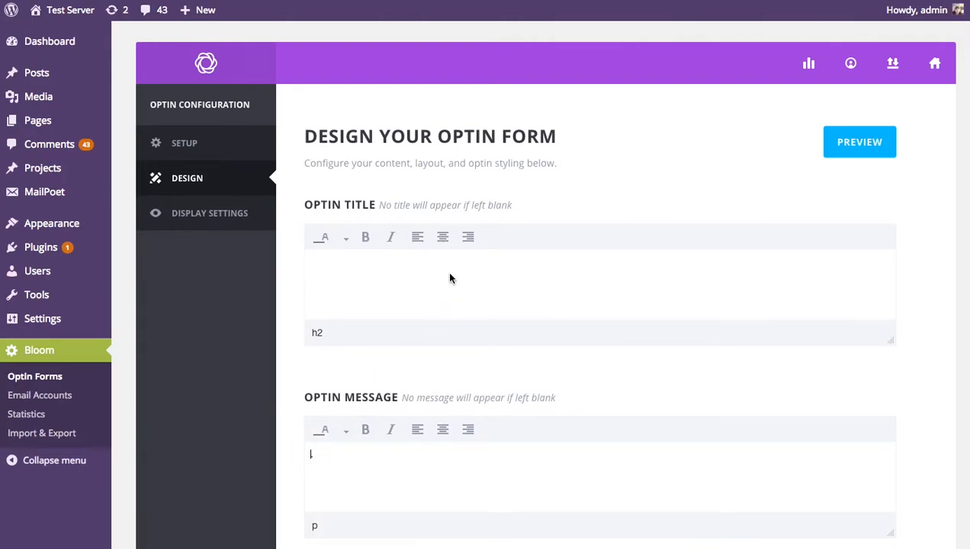
{"action": "left_click", "coordinate": [374, 477]}
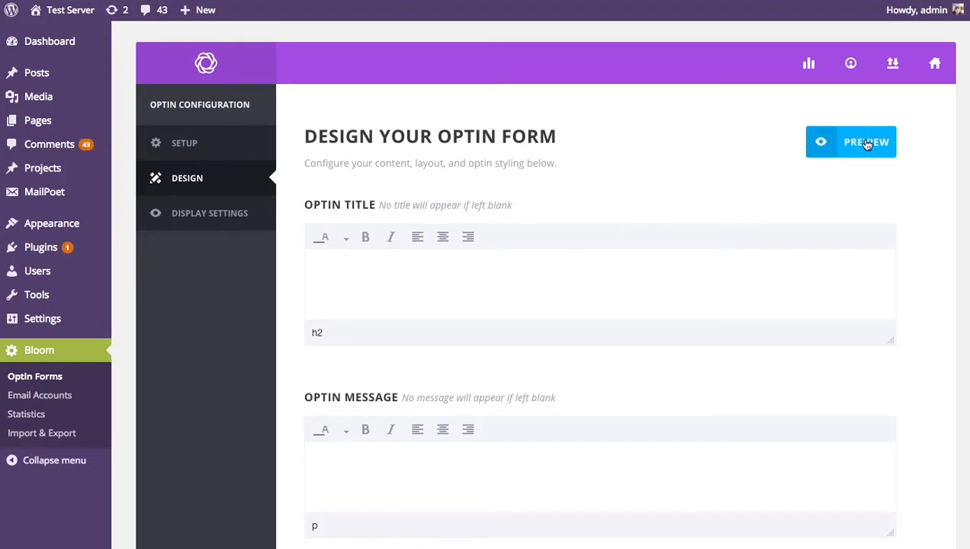
{"action": "left_click", "coordinate": [846, 157]}
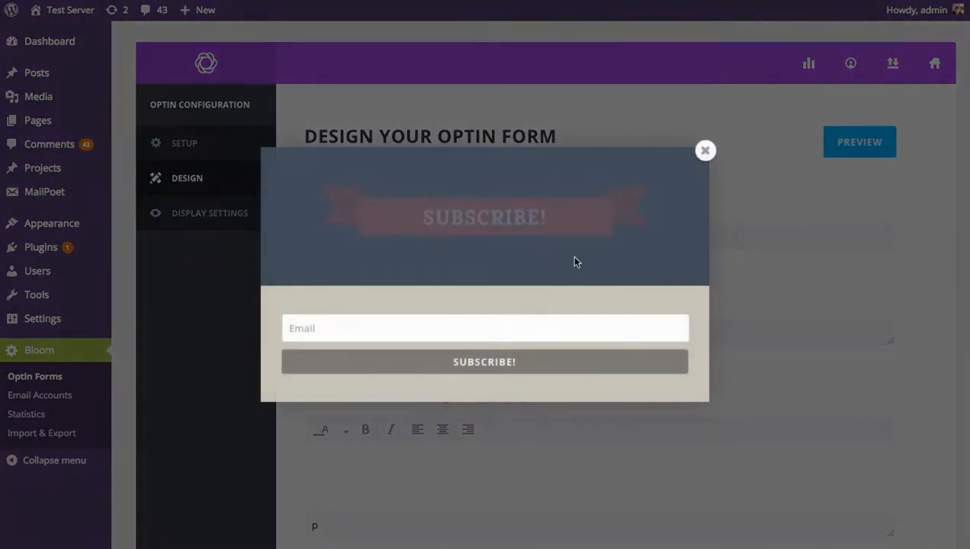
{"action": "left_click", "coordinate": [706, 152]}
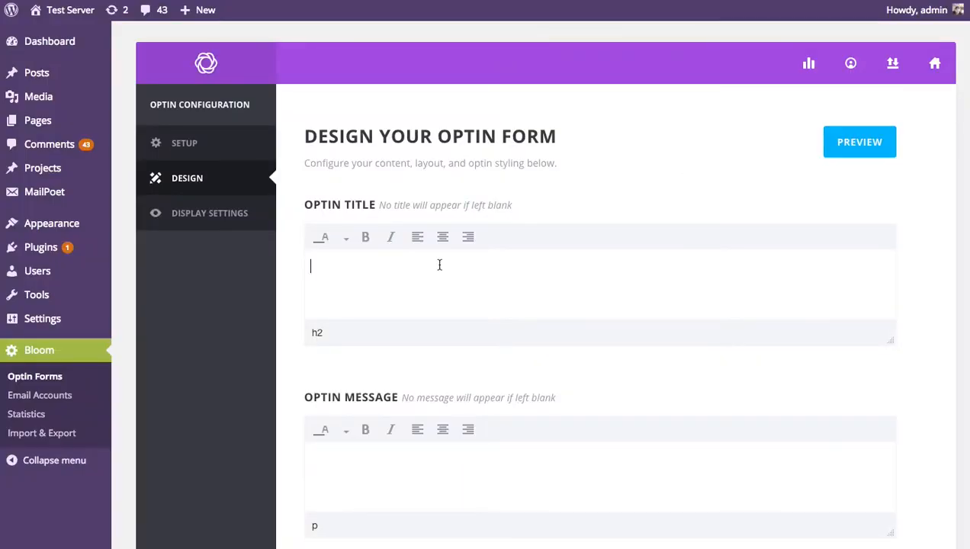
Write the optin title "Sbscribe To Our Newsletter To Get Access To All Of Or Free Resources"
{"action": "type", "text": "SUbscribe To Our"}
{"action": "type", "text": " Newslet"}
{"action": "type", "text": "ter To Get A"}
{"action": "type", "text": "ccc"}
{"action": "type", "text": "ss To Al"}
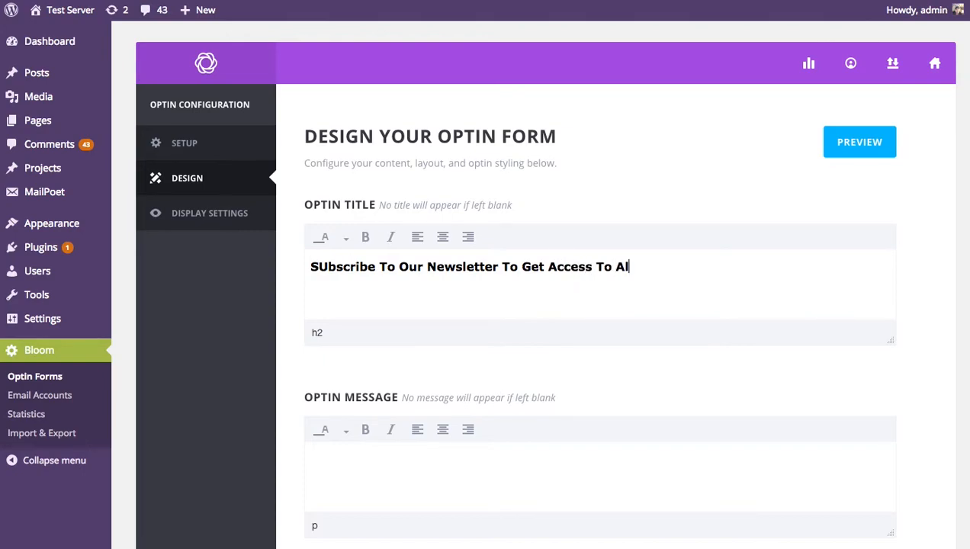
{"action": "type", "text": "l Of OUr Free Resources"}
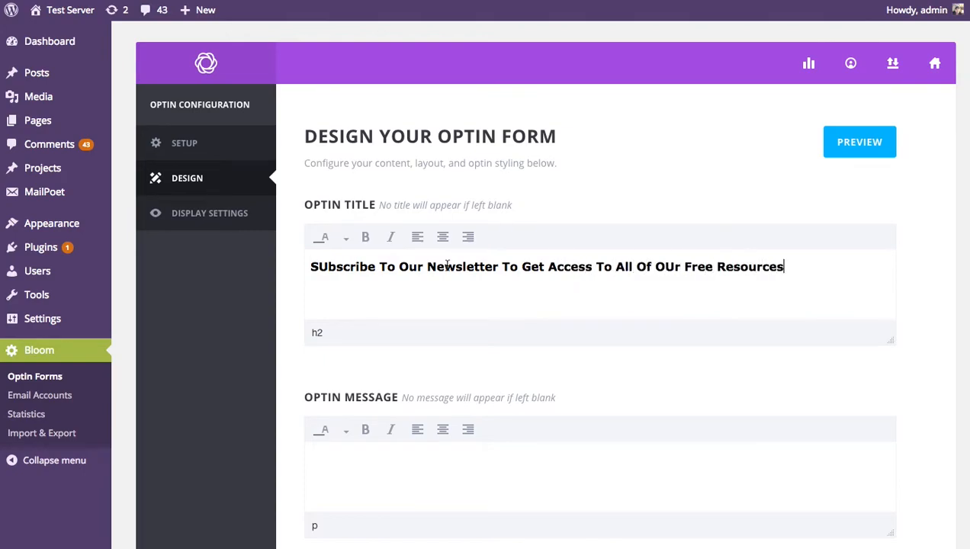
{"action": "left_click", "coordinate": [670, 266]}
{"action": "key", "text": "BackSpace"}
{"action": "left_click", "coordinate": [326, 266]}
{"action": "key", "text": "BackSpace"}
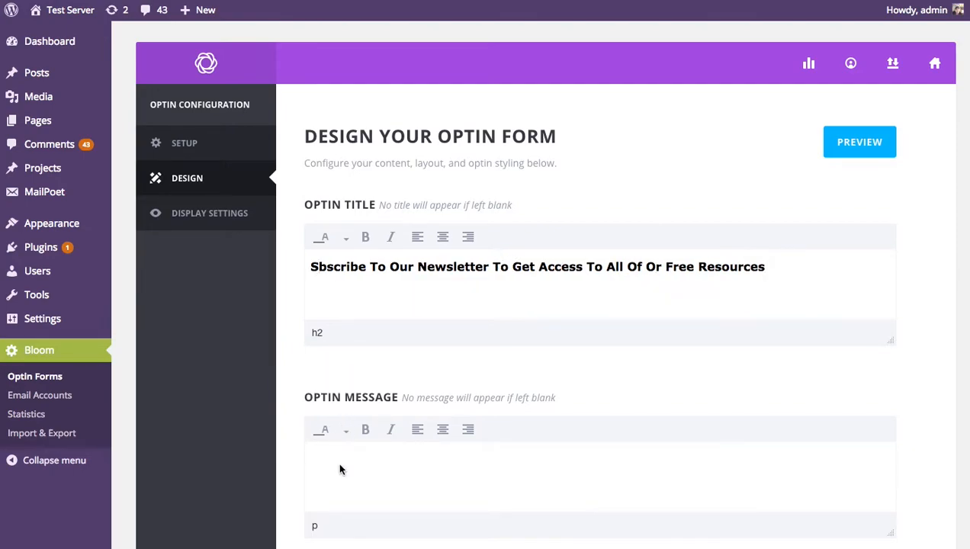
Write the optin message "Subscibe toay and never miss another update! Get our new posts right to your inbox." and preview the popup
{"action": "type", "text": "su"}
{"action": "key", "text": "BackSpace"}
{"action": "key", "text": "BackSpace"}
{"action": "key", "text": "BackSpace"}
{"action": "type", "text": "Subscin"}
{"action": "type", "text": "oay and neber mis"}
{"action": "key", "text": "BackSpace"}
{"action": "key", "text": "BackSpace"}
{"action": "type", "text": "ver miss anot"}
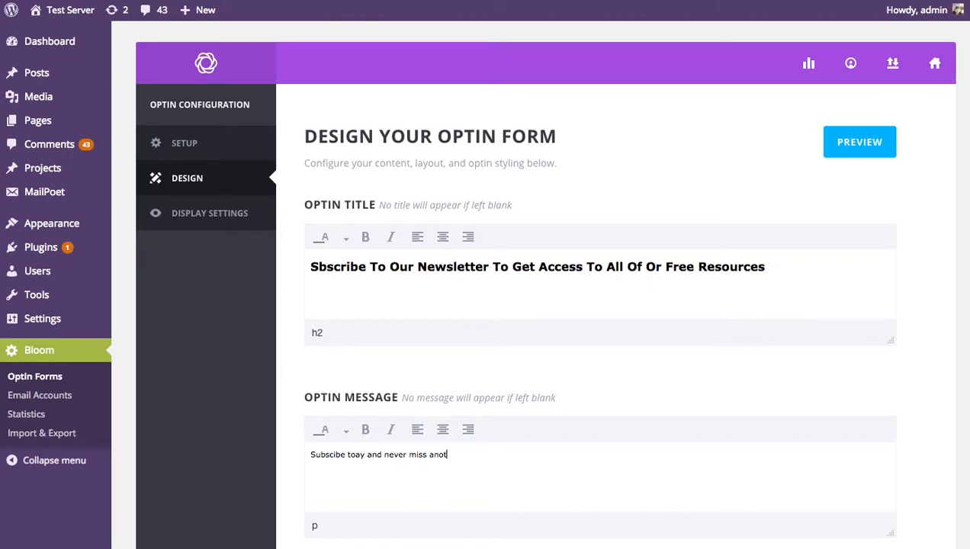
{"action": "type", "text": "her update! Get our em"}
{"action": "key", "text": "BackSpace"}
{"action": "key", "text": "BackSpace"}
{"action": "type", "text": "new "}
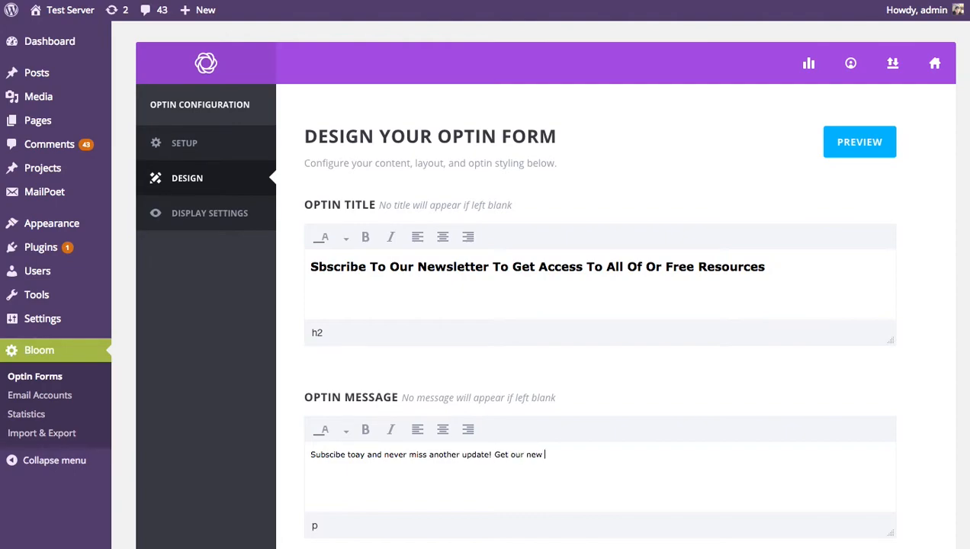
{"action": "type", "text": "posts rig"}
{"action": "key", "text": "BackSpace"}
{"action": "type", "text": "ight to you"}
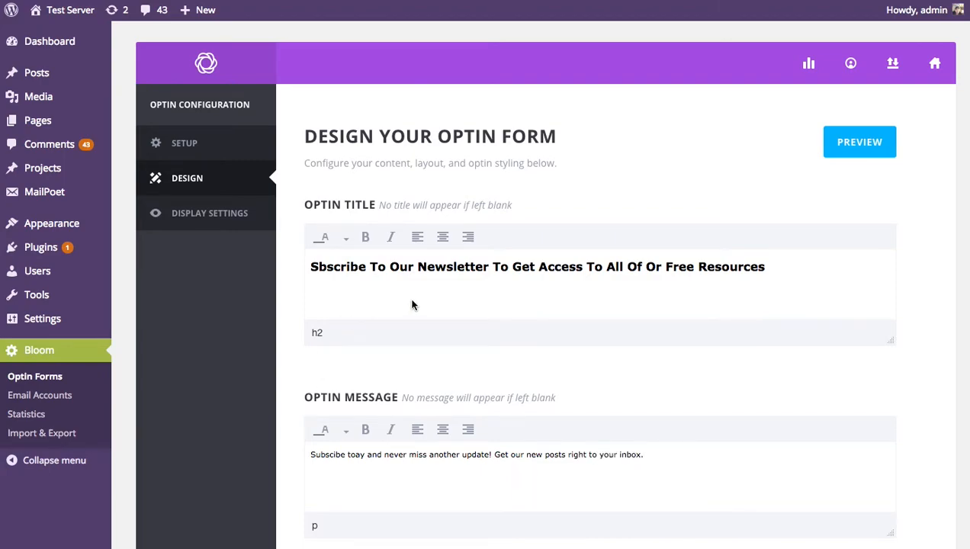
{"action": "left_click", "coordinate": [881, 142]}
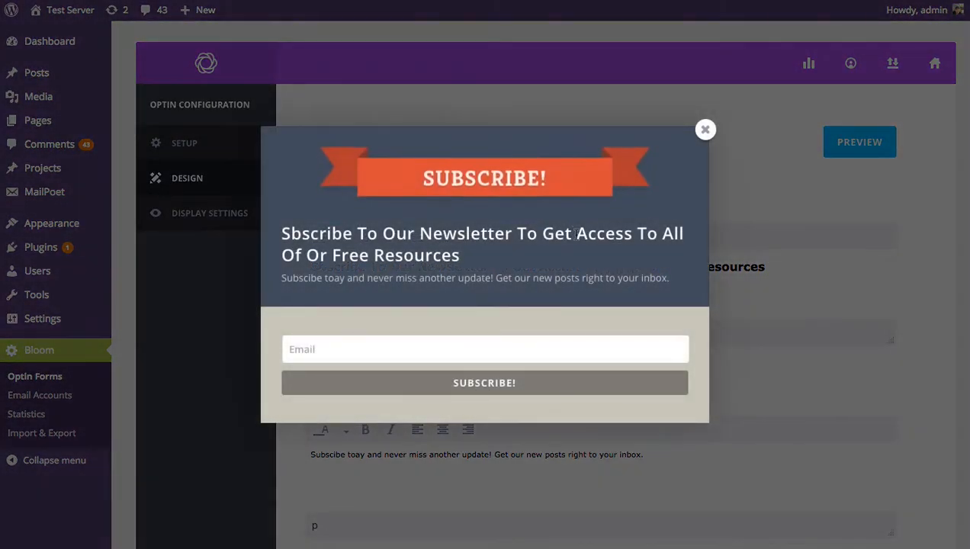
{"action": "left_click", "coordinate": [704, 132]}
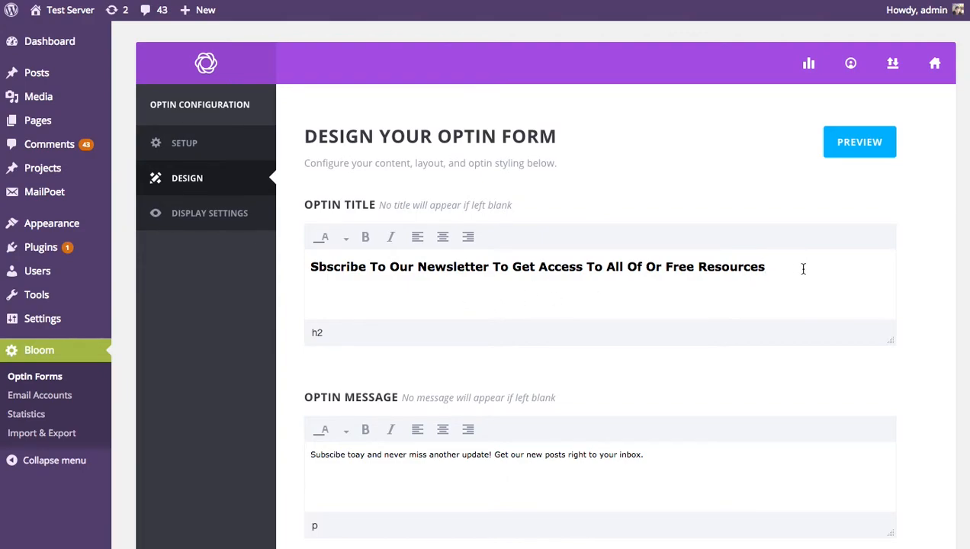
Center-align the optin title and the optin message text, and preview the popup
{"action": "left_click_drag", "start_coordinate": [812, 261], "coordinate": [277, 262]}
{"action": "left_click", "coordinate": [440, 237]}
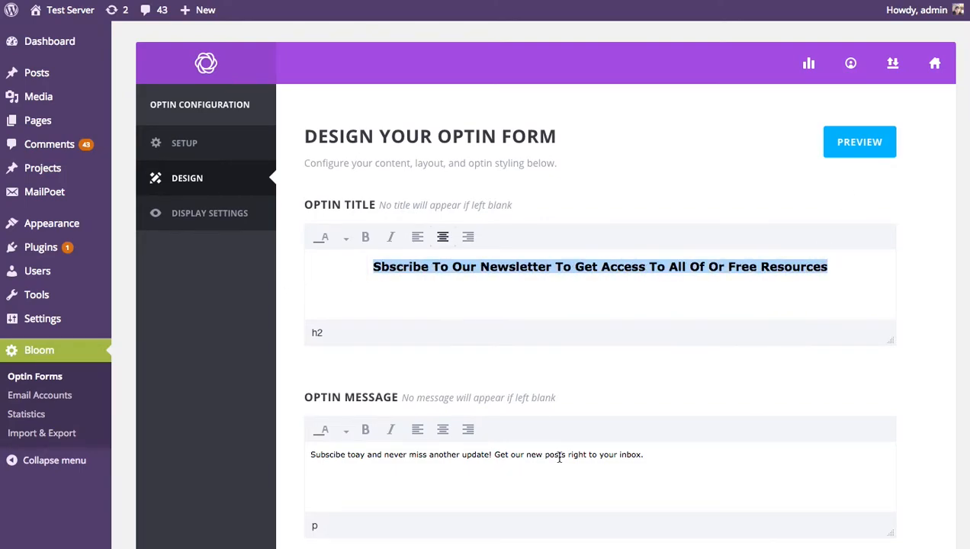
{"action": "left_click_drag", "start_coordinate": [642, 456], "coordinate": [284, 452]}
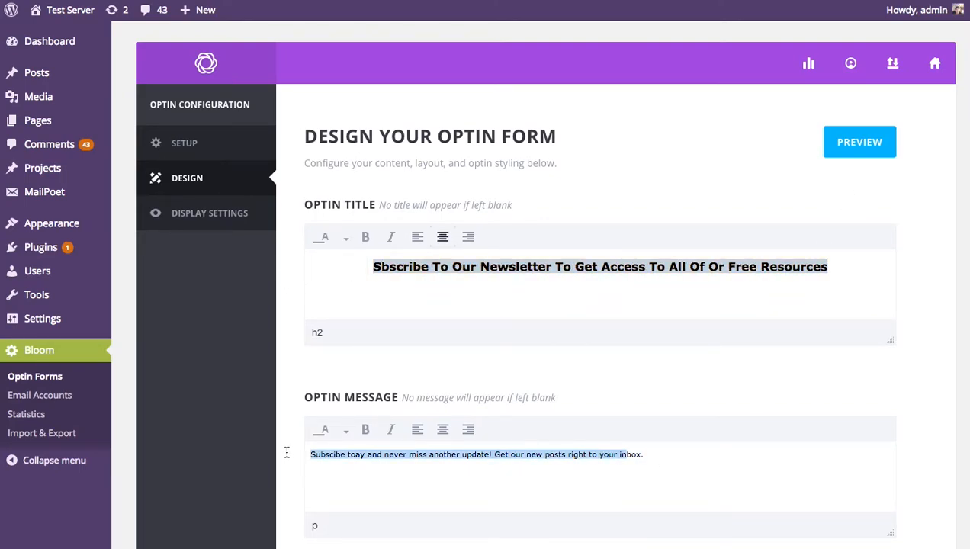
{"action": "left_click", "coordinate": [442, 430]}
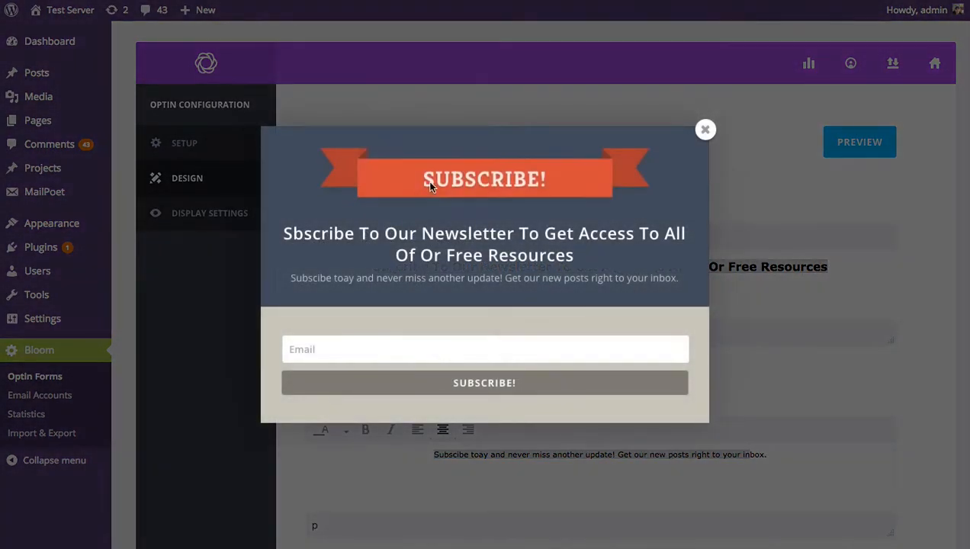
{"action": "left_click", "coordinate": [706, 130]}
View the media library images available for the optin image, and close it without choosing one
{"action": "scroll", "coordinate": [929, 217], "scroll_direction": "down", "scroll_amount": 4}
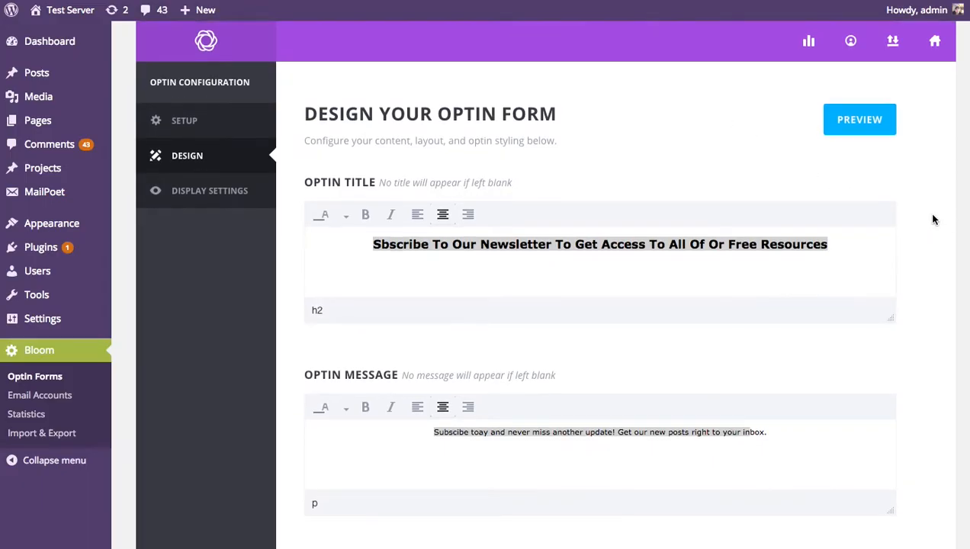
{"action": "scroll", "coordinate": [932, 220], "scroll_direction": "down", "scroll_amount": 8}
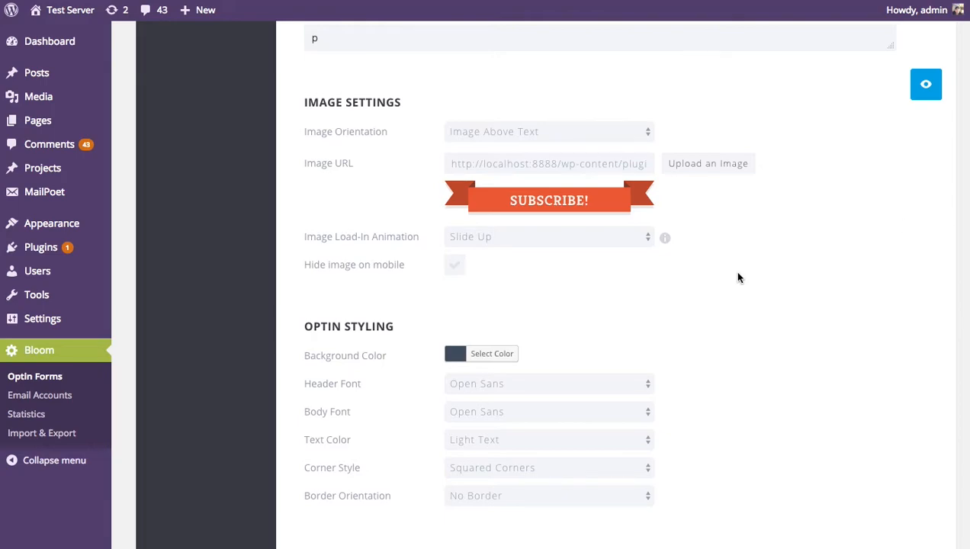
{"action": "left_click", "coordinate": [692, 164]}
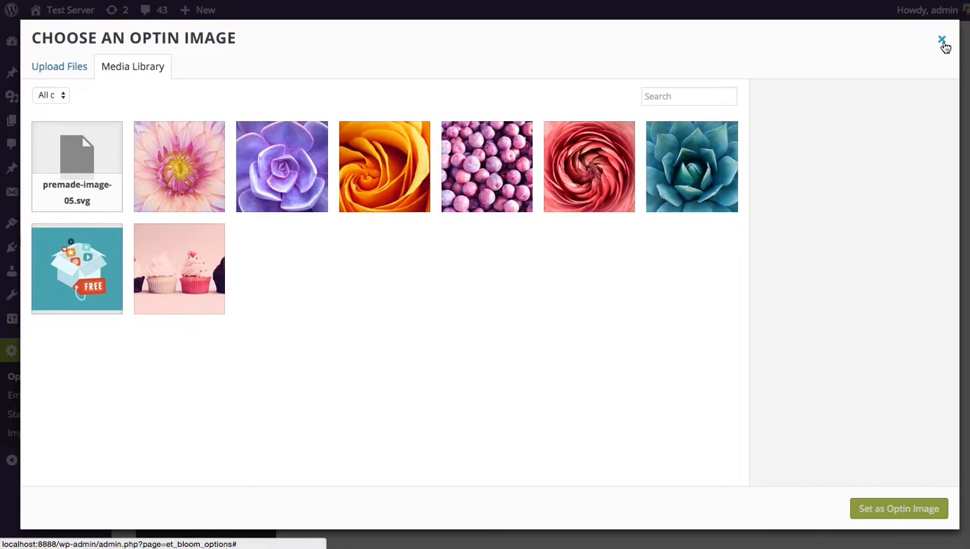
{"action": "left_click", "coordinate": [942, 39]}
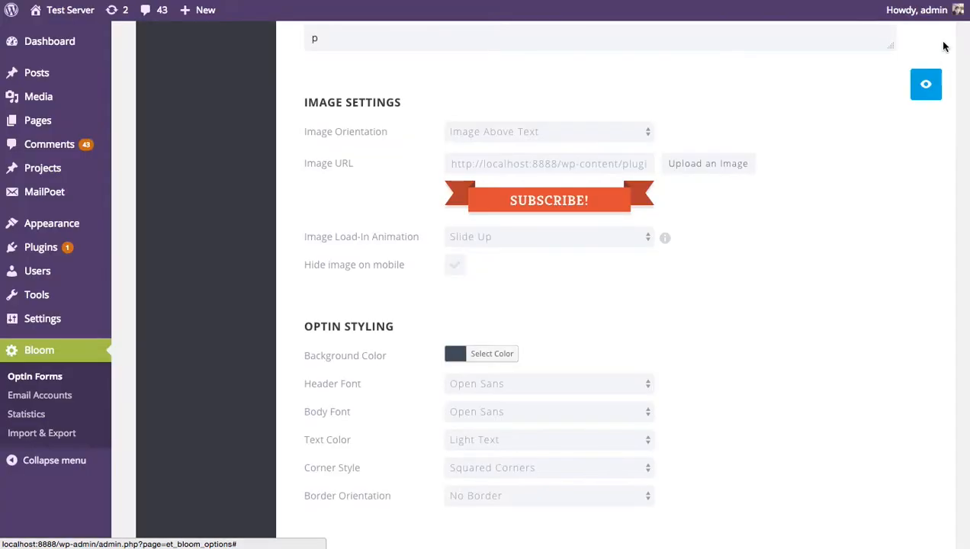
Set the image orientation to Image Below Text and preview the popup
{"action": "left_click", "coordinate": [506, 130]}
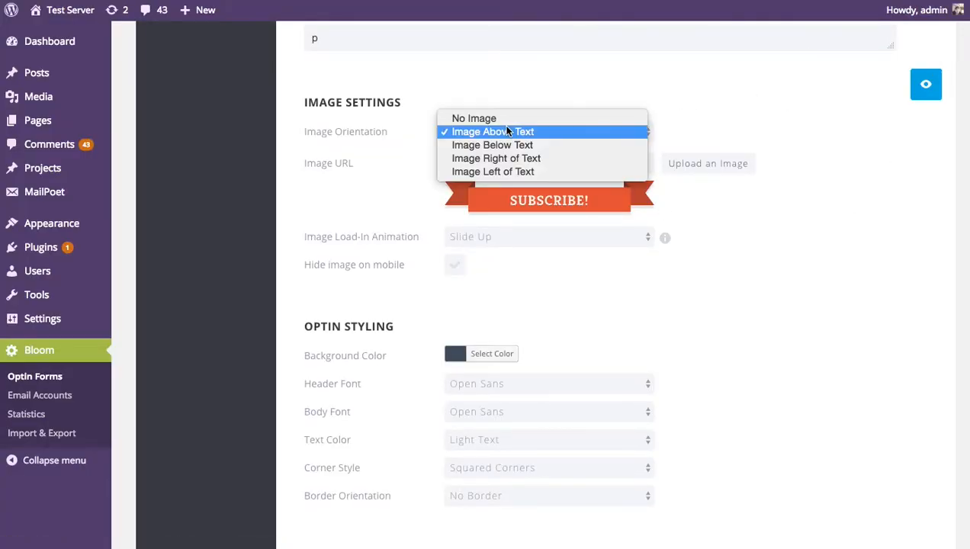
{"action": "left_click", "coordinate": [540, 146]}
{"action": "left_click", "coordinate": [918, 91]}
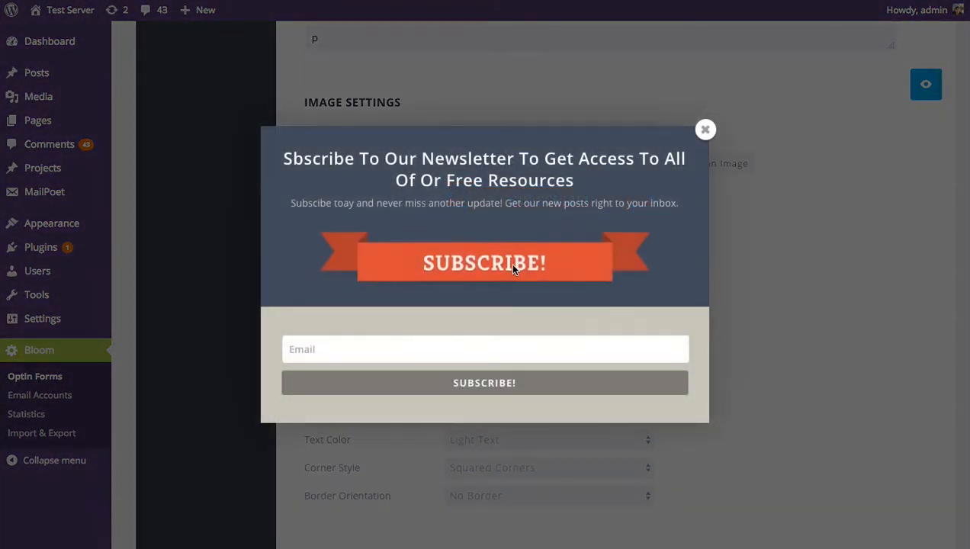
{"action": "left_click", "coordinate": [705, 130]}
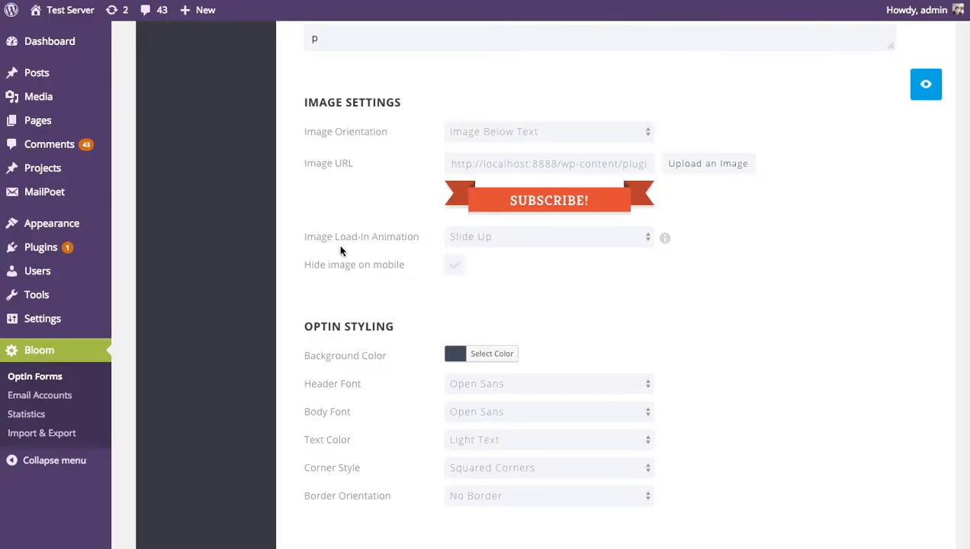
Set the image load-in animation to Flip and preview the popup
{"action": "left_click", "coordinate": [540, 241]}
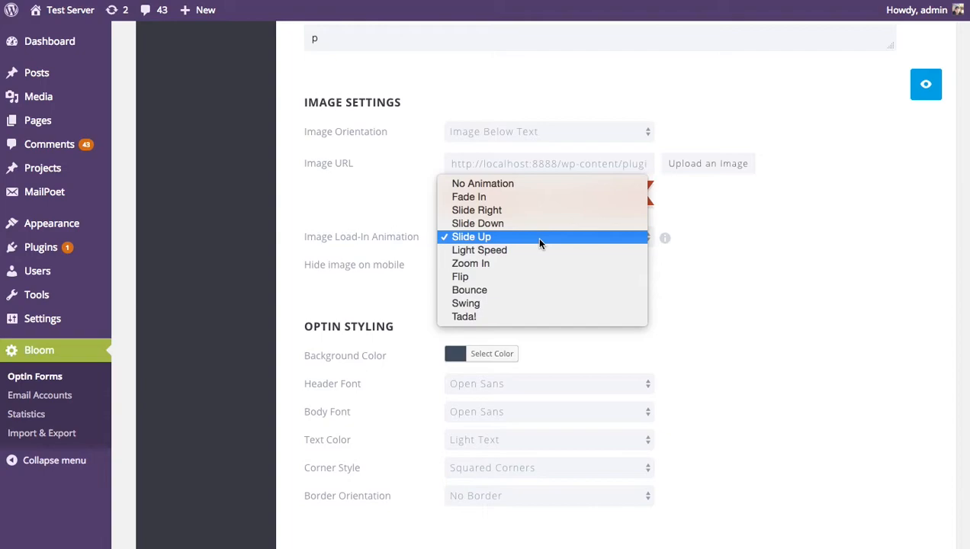
{"action": "left_click", "coordinate": [490, 276]}
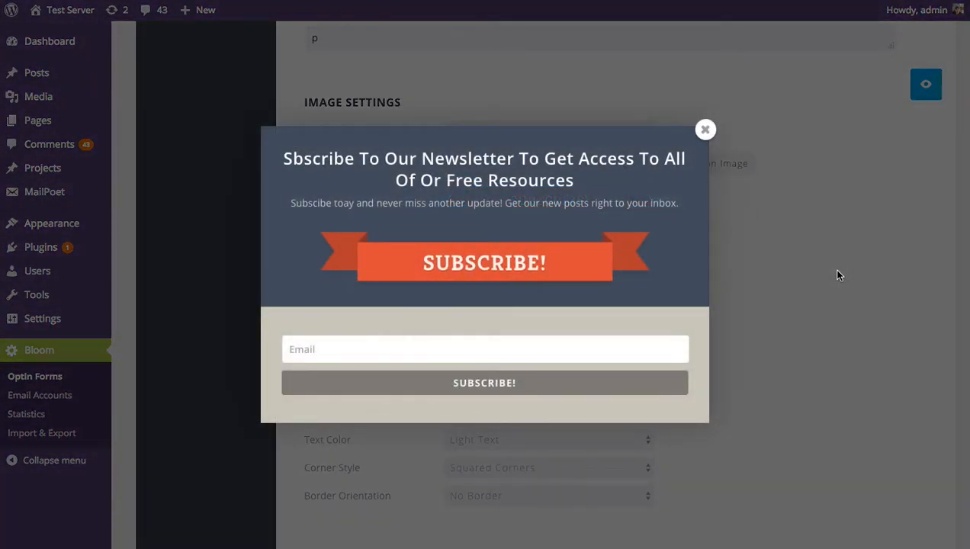
{"action": "left_click", "coordinate": [706, 131]}
View the available header fonts and text color options in the optin styling, and close both lists without choosing anything
{"action": "scroll", "coordinate": [811, 200], "scroll_direction": "down", "scroll_amount": 2}
{"action": "scroll", "coordinate": [811, 200], "scroll_direction": "down", "scroll_amount": 5}
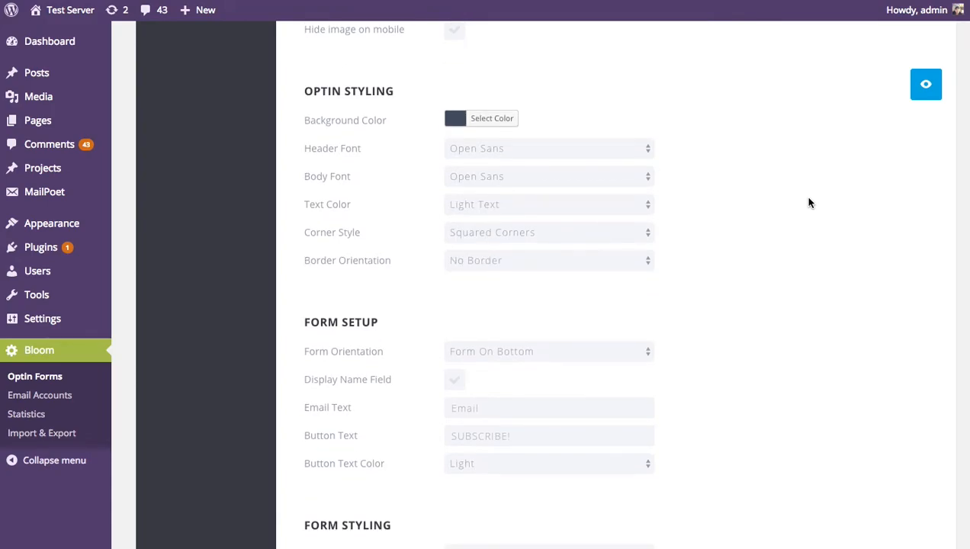
{"action": "left_click", "coordinate": [639, 150]}
{"action": "scroll", "coordinate": [595, 217], "scroll_direction": "down", "scroll_amount": 5}
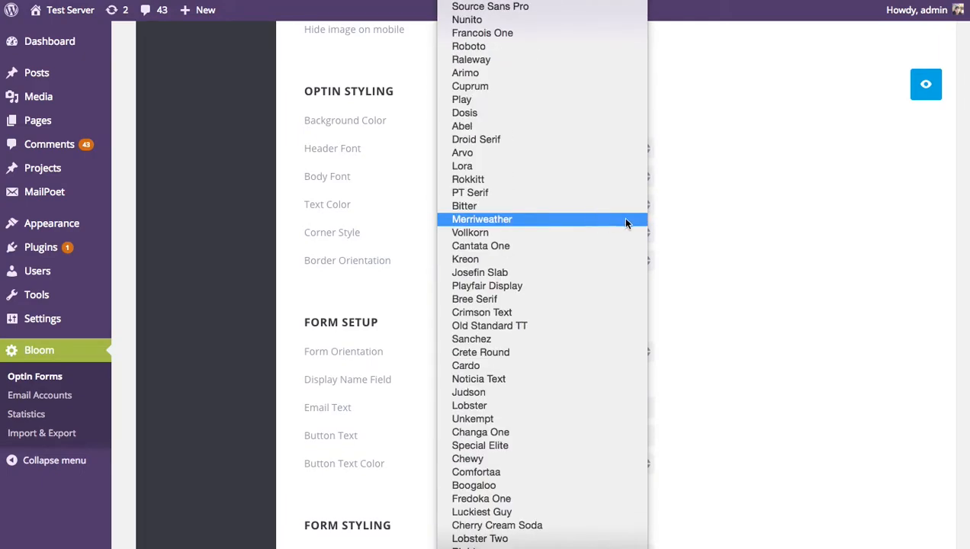
{"action": "left_click", "coordinate": [862, 220]}
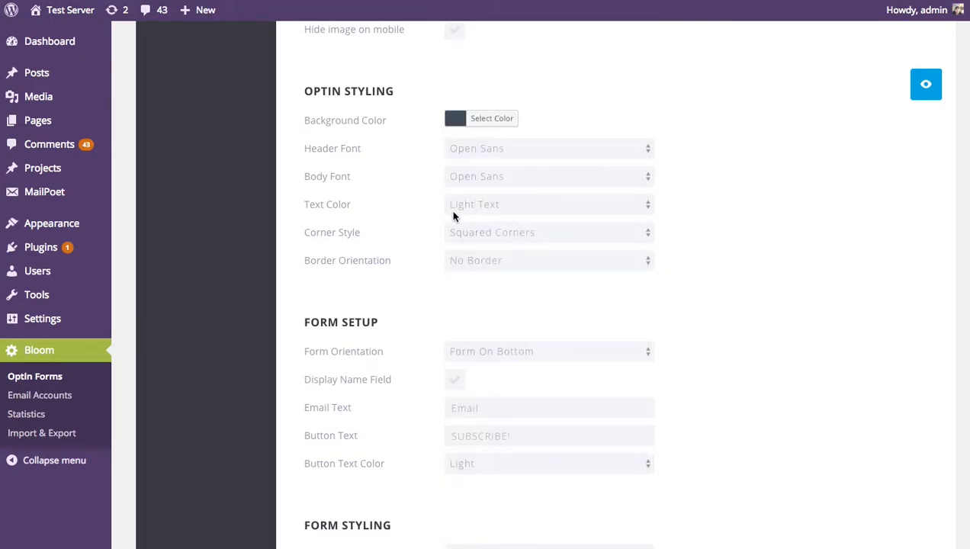
{"action": "left_click", "coordinate": [515, 211]}
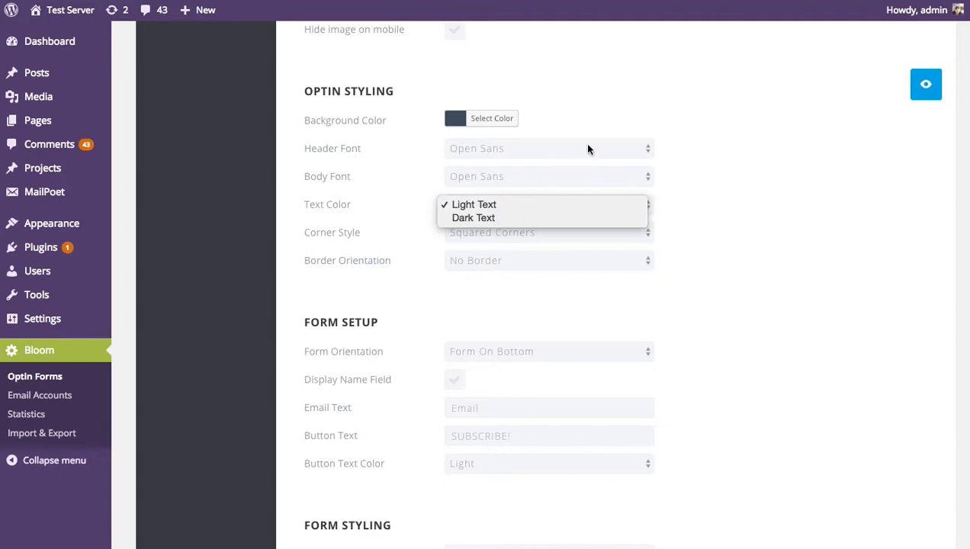
{"action": "left_click", "coordinate": [669, 110]}
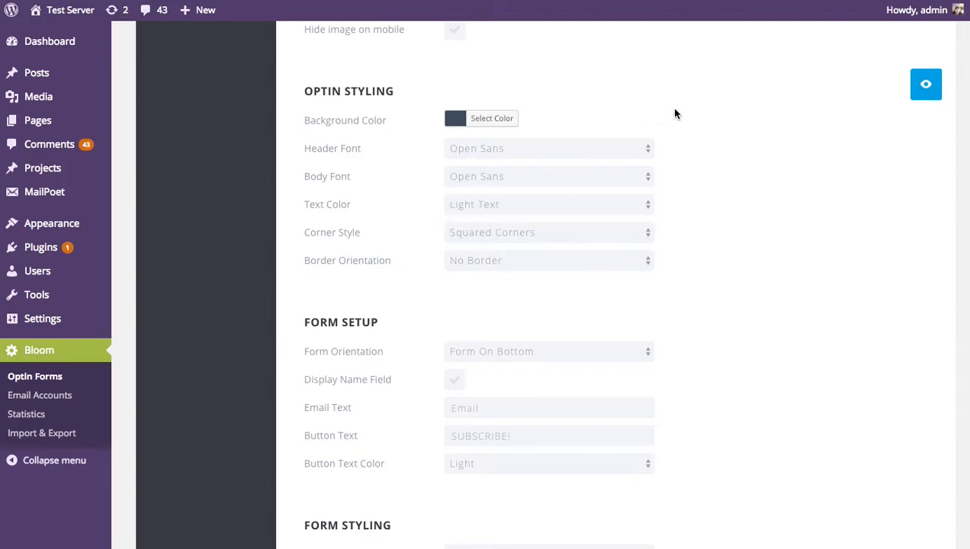
Set the optin's corner style to Rounded Corners and preview the popup
{"action": "left_click", "coordinate": [498, 232]}
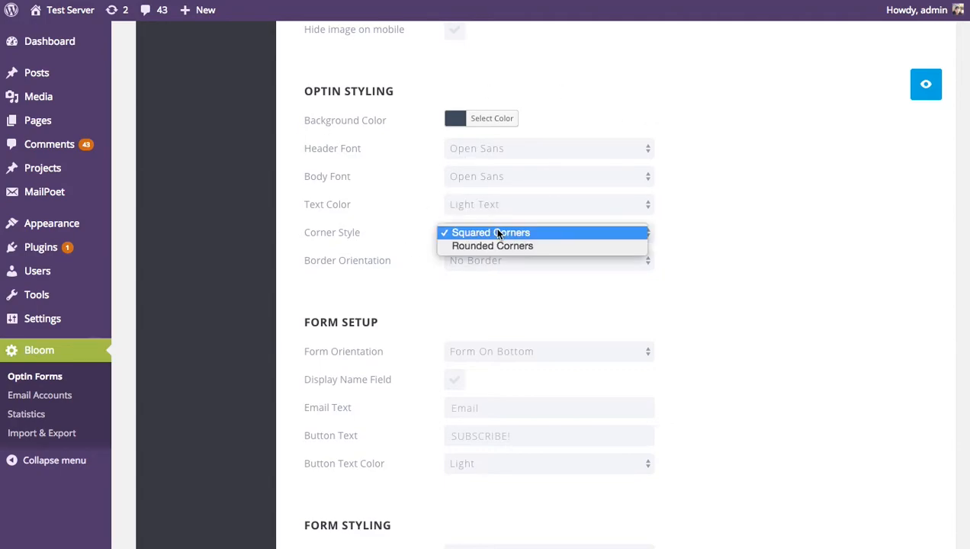
{"action": "left_click", "coordinate": [514, 247]}
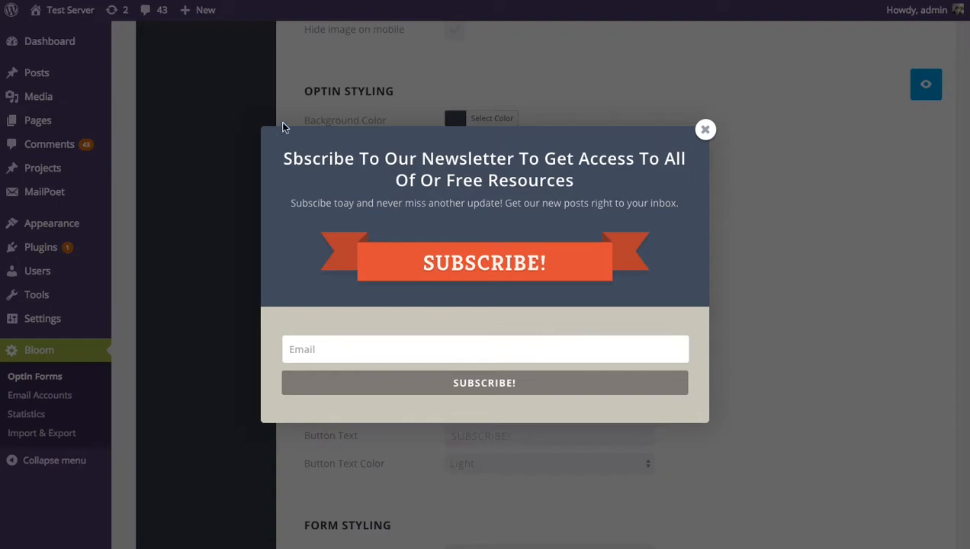
{"action": "left_click", "coordinate": [705, 130]}
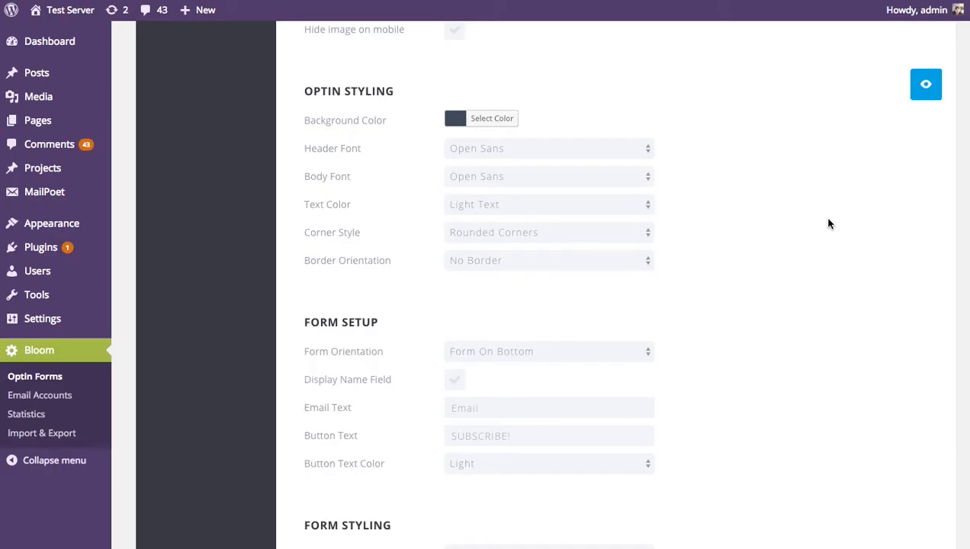
Set the border orientation to Full Border, and review the other orientation options without choosing one
{"action": "left_click", "coordinate": [503, 268]}
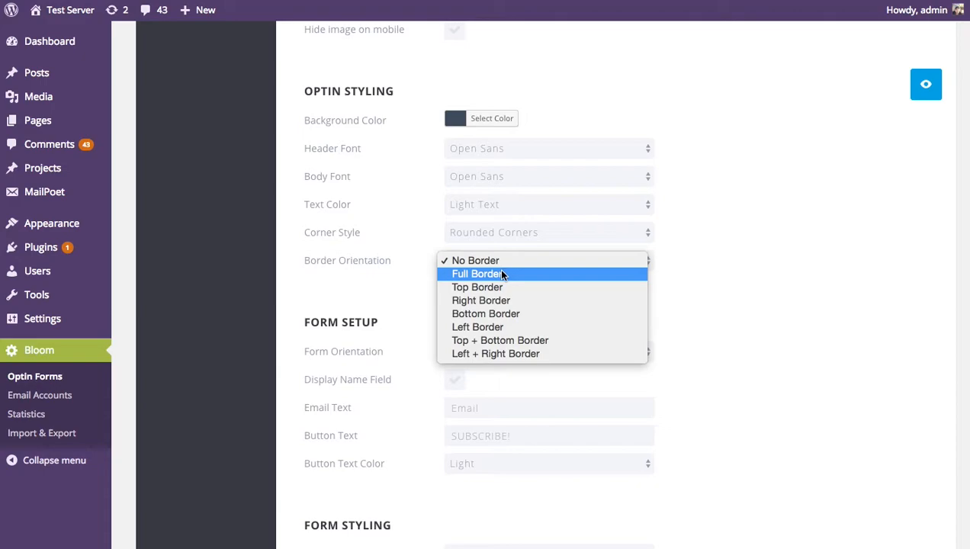
{"action": "left_click", "coordinate": [500, 276]}
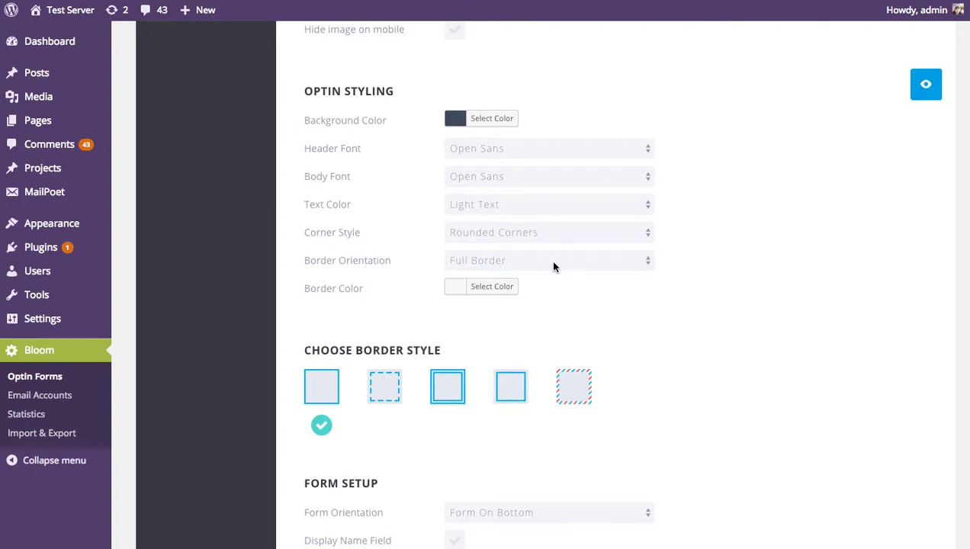
{"action": "left_click", "coordinate": [496, 266]}
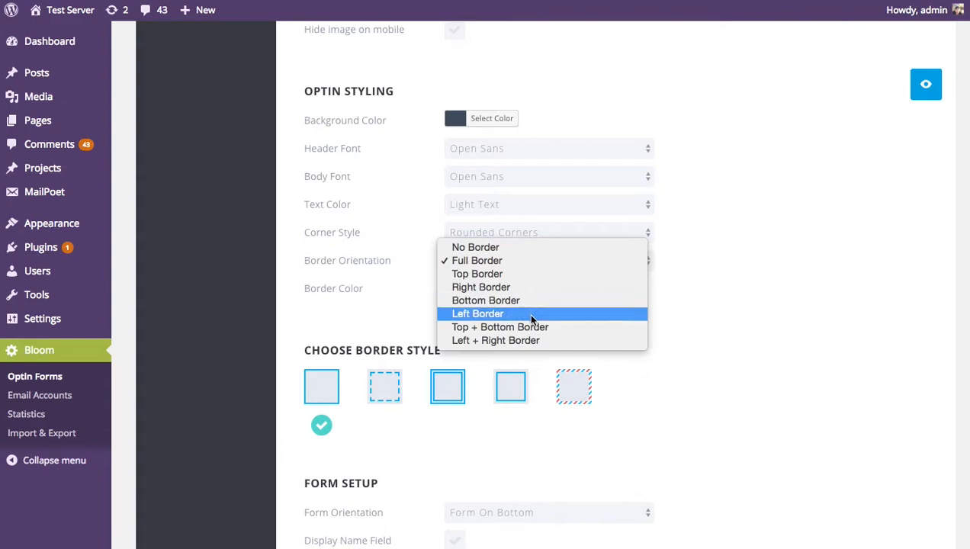
{"action": "left_click", "coordinate": [815, 241]}
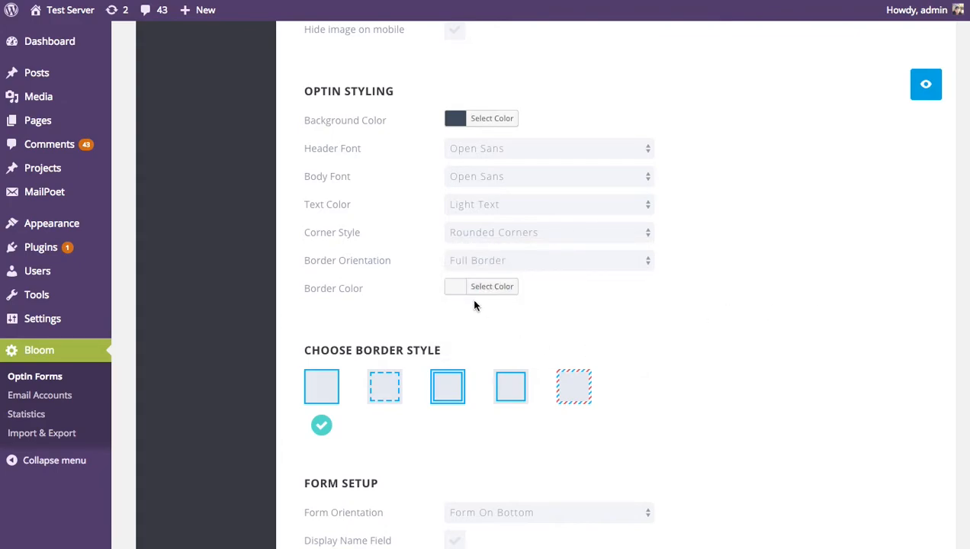
Change the optin's border color to orange and preview the popup
{"action": "left_click", "coordinate": [451, 292]}
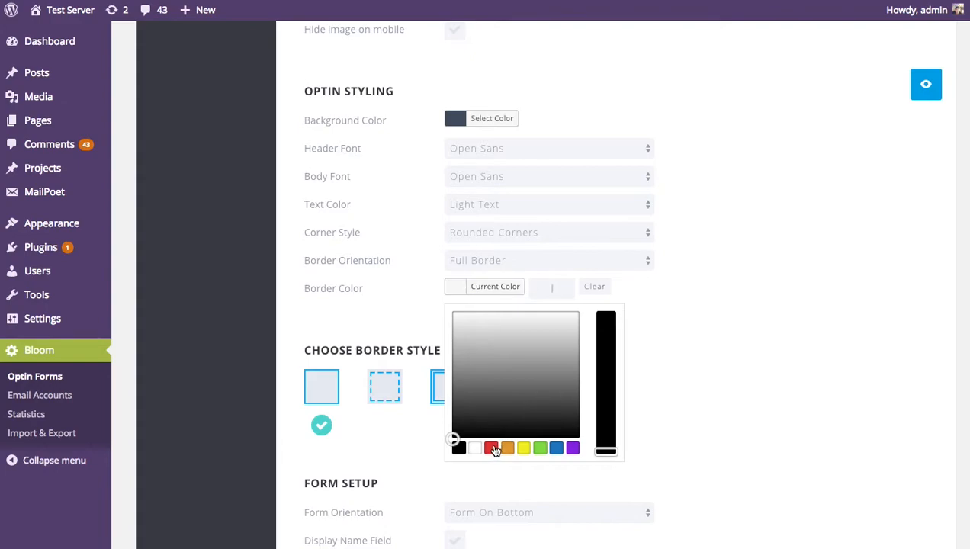
{"action": "left_click", "coordinate": [492, 449]}
{"action": "left_click_drag", "start_coordinate": [461, 332], "coordinate": [463, 332]}
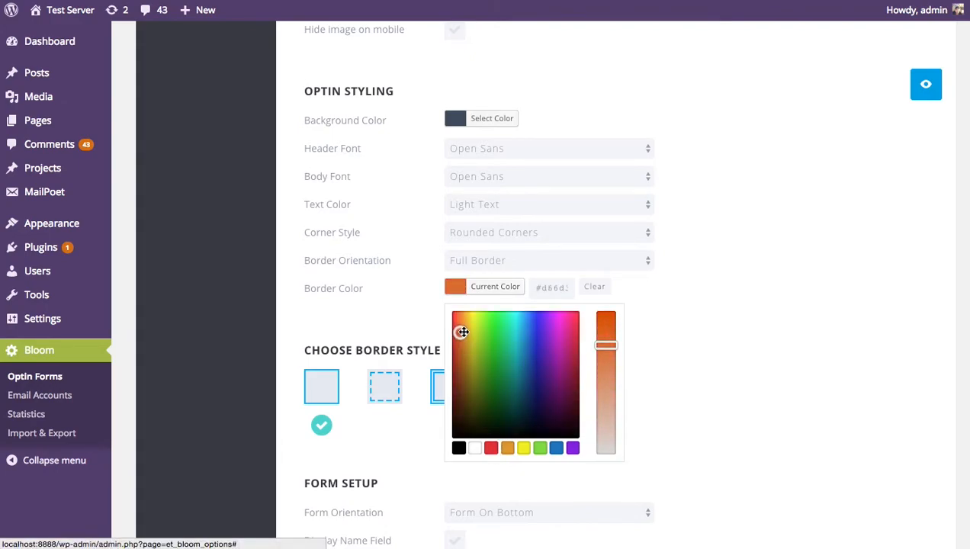
{"action": "left_click", "coordinate": [742, 225]}
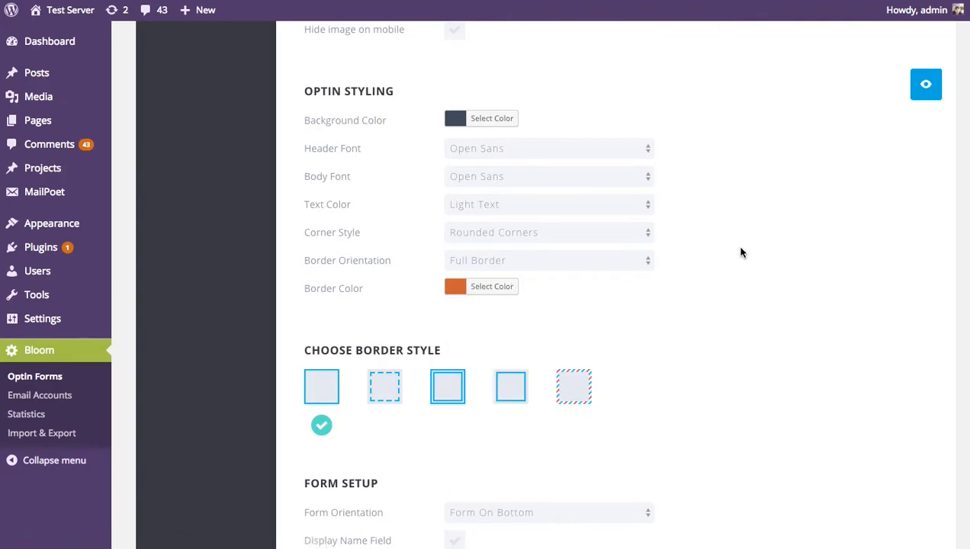
{"action": "left_click", "coordinate": [928, 96]}
Try the inset solid border style, replace it with the diagonally striped letter style, and preview the popup with each
{"action": "left_click", "coordinate": [510, 387]}
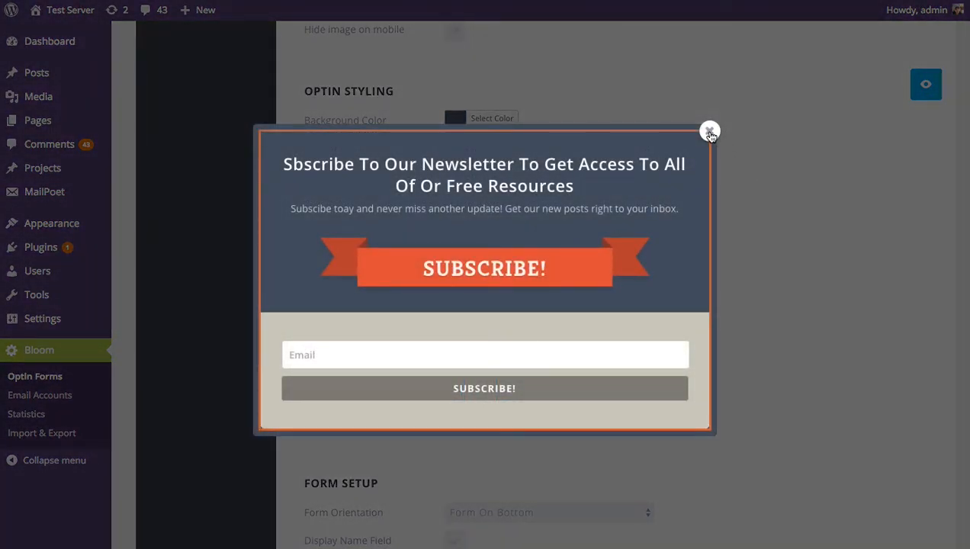
{"action": "left_click", "coordinate": [709, 134]}
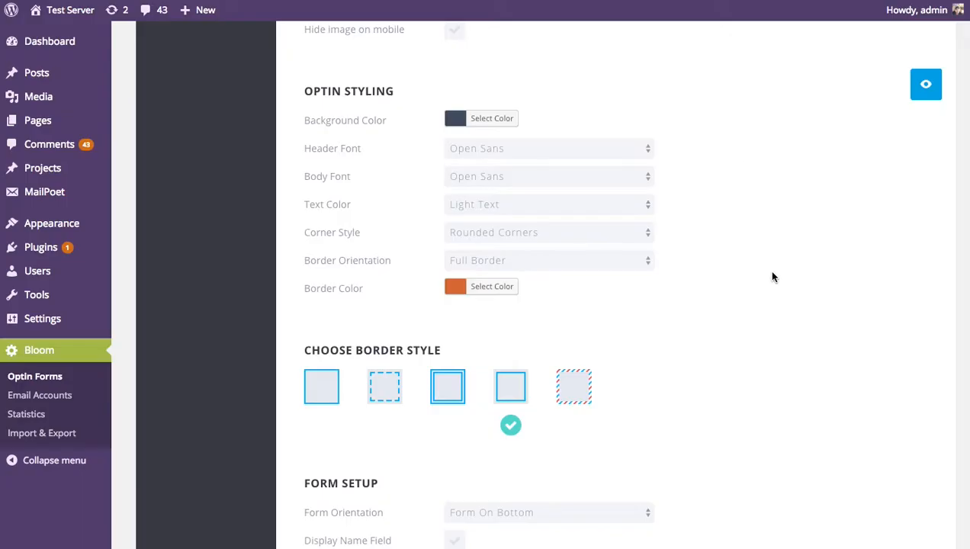
{"action": "left_click", "coordinate": [580, 394]}
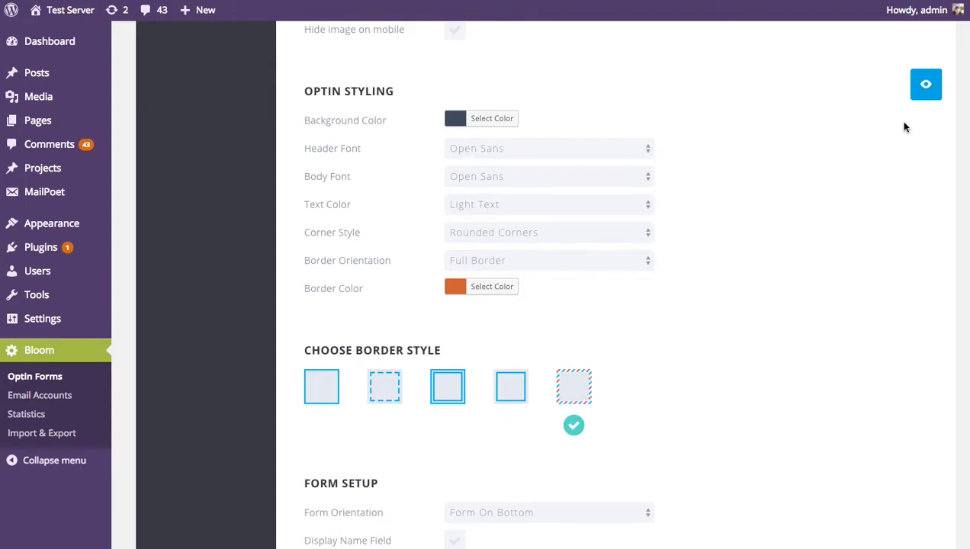
{"action": "left_click", "coordinate": [920, 89]}
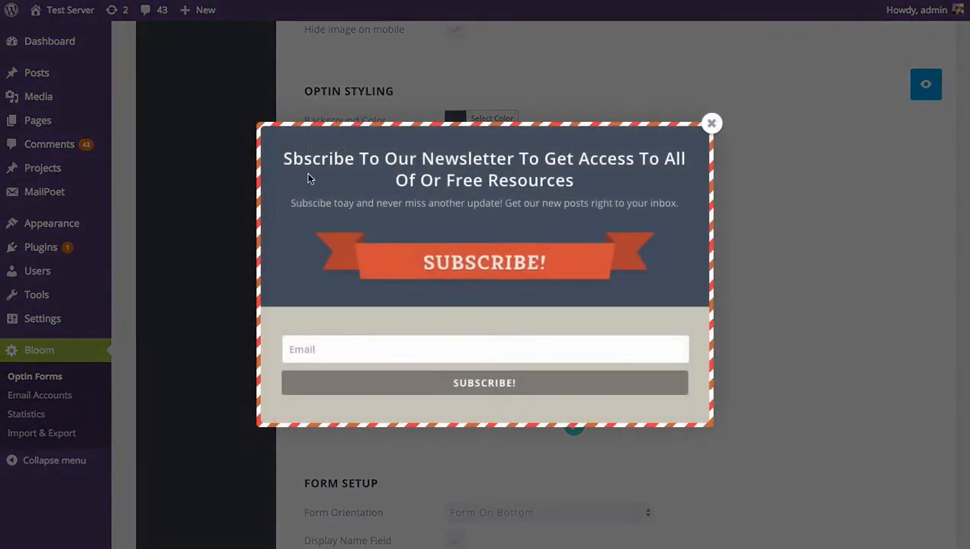
{"action": "left_click", "coordinate": [711, 124]}
Set the border orientation to Top Border and preview the popup
{"action": "left_click", "coordinate": [549, 260]}
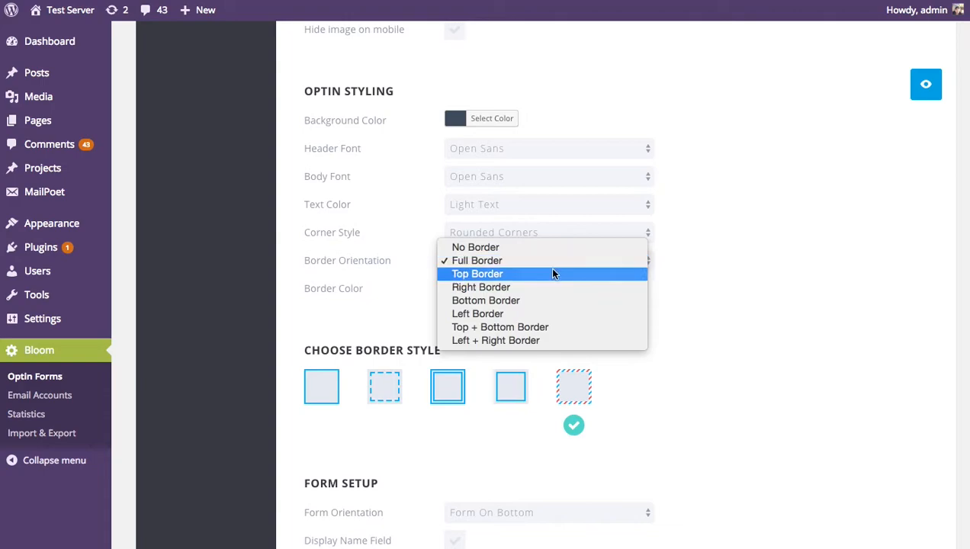
{"action": "left_click", "coordinate": [544, 275]}
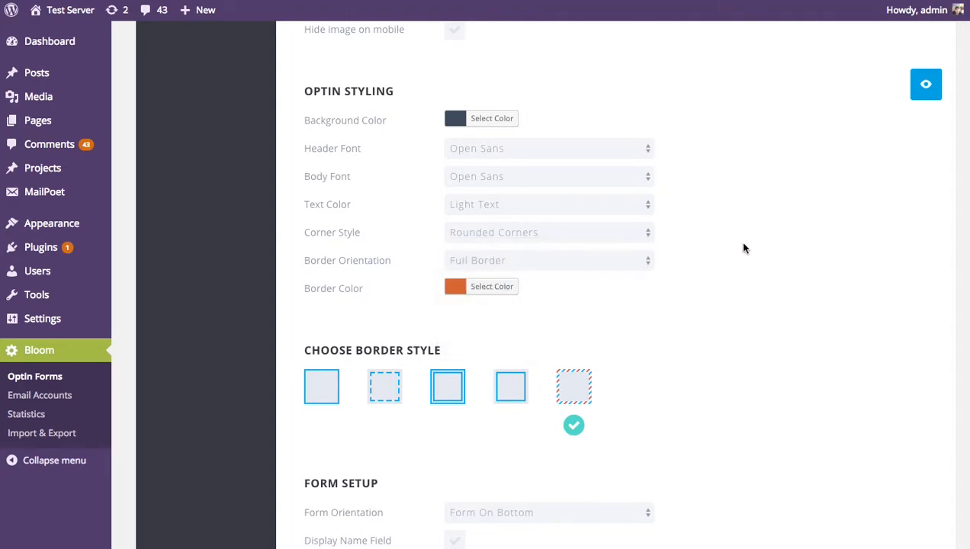
{"action": "left_click", "coordinate": [929, 87]}
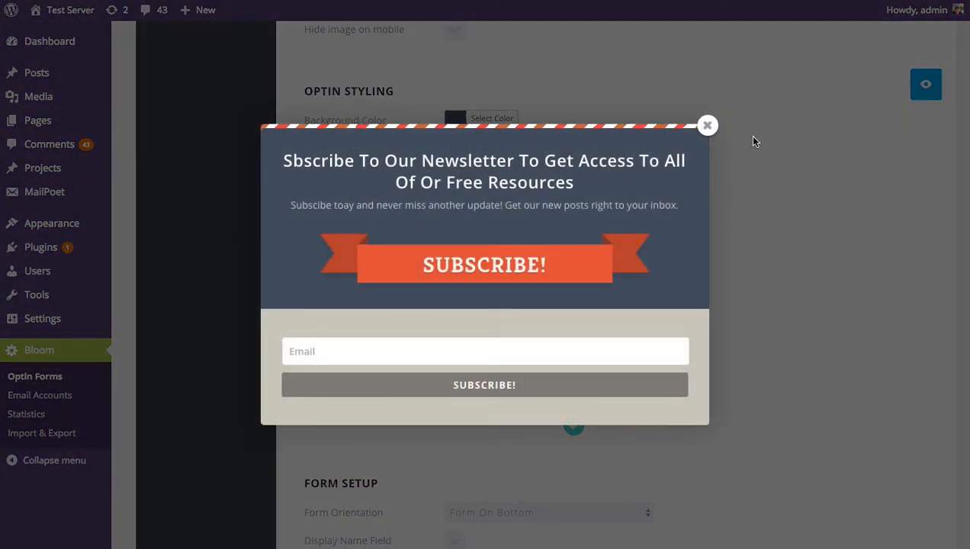
{"action": "left_click", "coordinate": [708, 127]}
Set the form orientation to Form On Right in the form setup, previewing the popup before and after the change
{"action": "scroll", "coordinate": [844, 176], "scroll_direction": "down", "scroll_amount": 5}
{"action": "scroll", "coordinate": [838, 172], "scroll_direction": "down", "scroll_amount": 3}
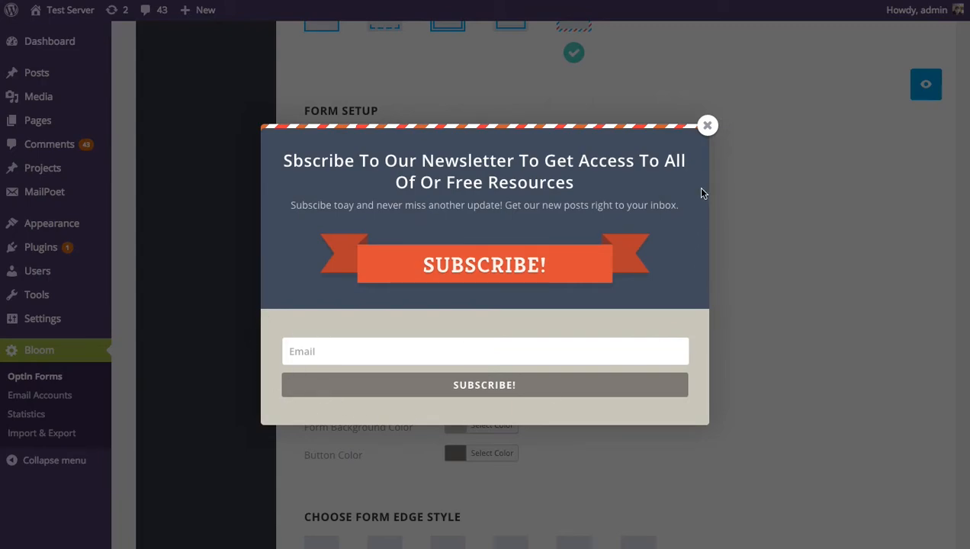
{"action": "left_click", "coordinate": [706, 127]}
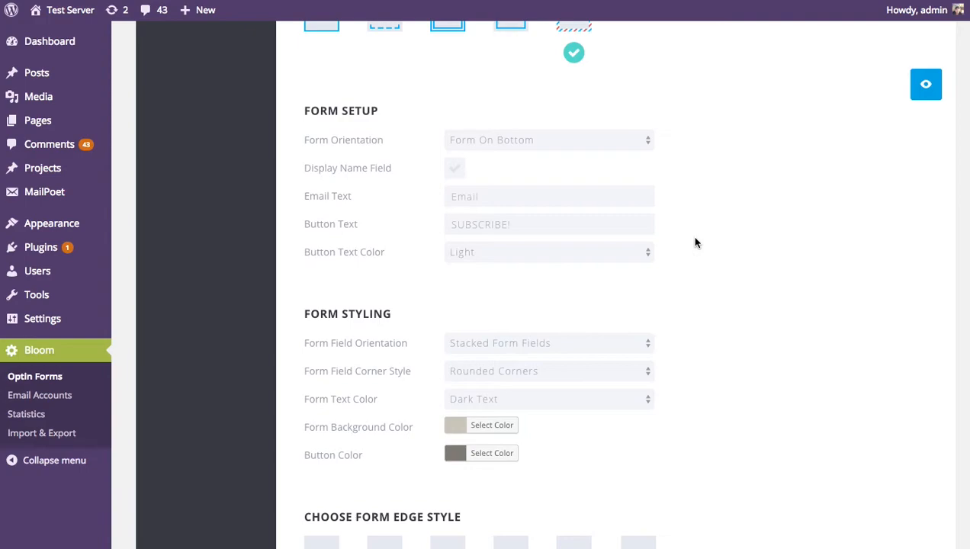
{"action": "left_click", "coordinate": [456, 169]}
{"action": "left_click", "coordinate": [560, 140]}
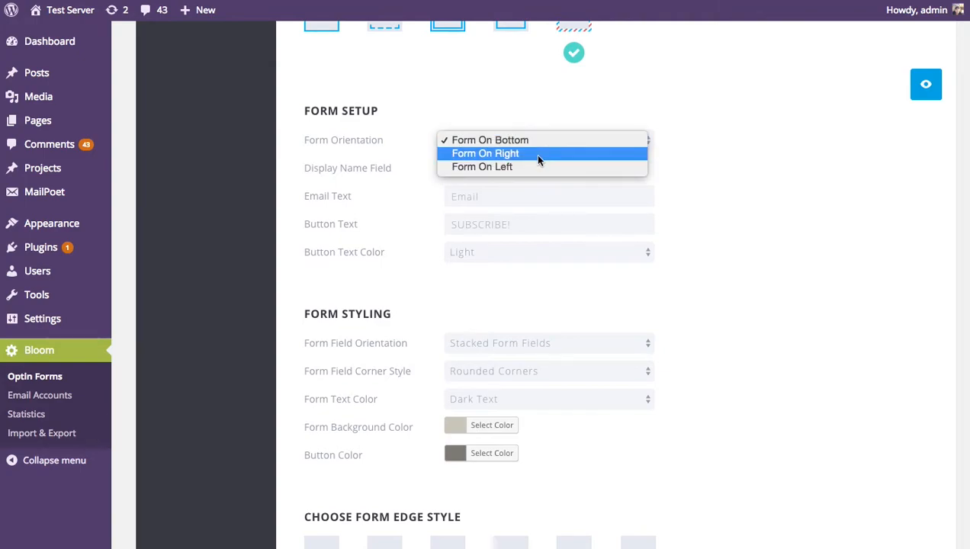
{"action": "left_click", "coordinate": [541, 156]}
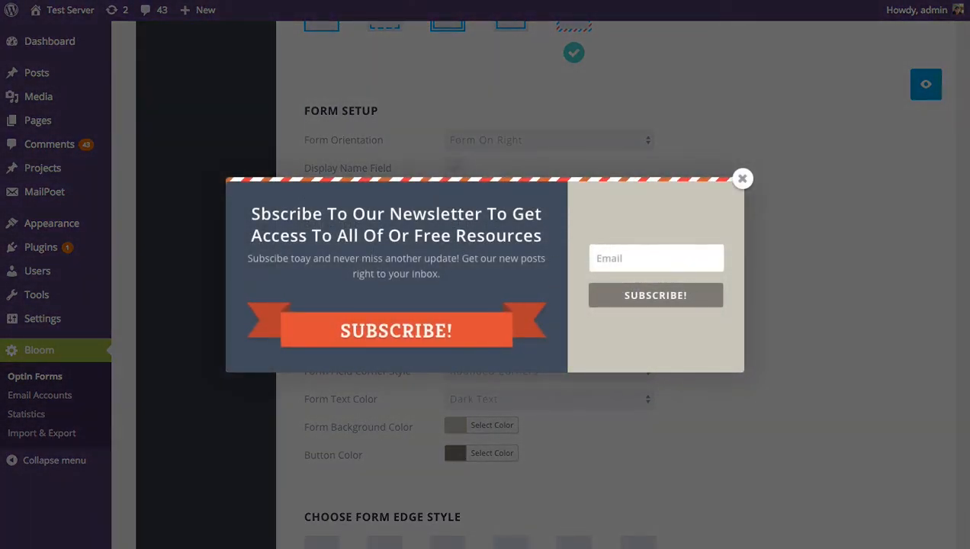
{"action": "left_click", "coordinate": [742, 178]}
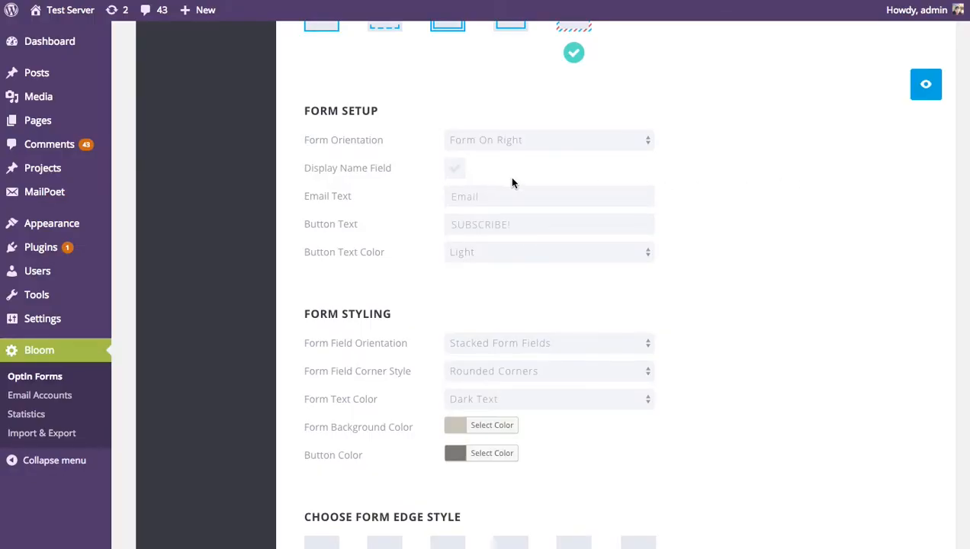
Turn on the form's name field, turn it back off, and preview the popup
{"action": "left_click", "coordinate": [454, 168]}
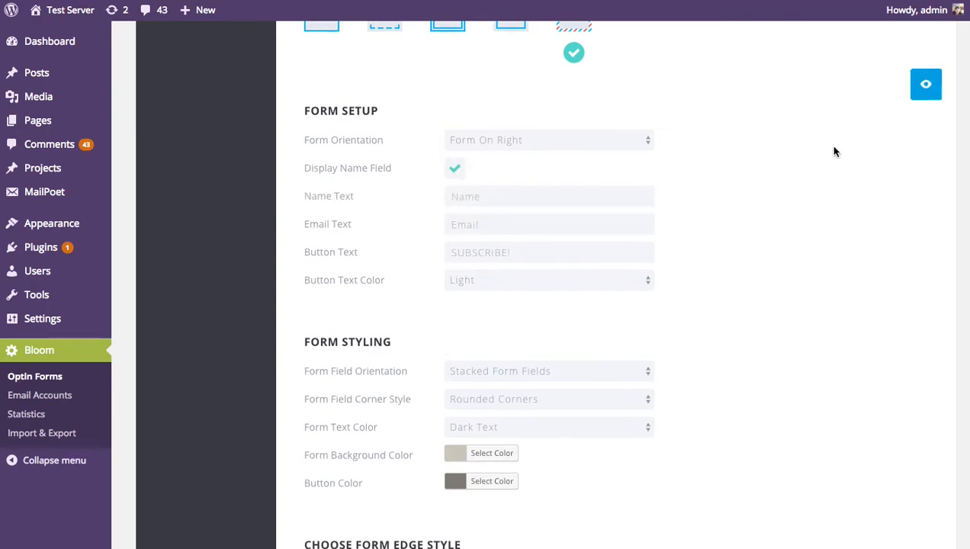
{"action": "left_click", "coordinate": [453, 169]}
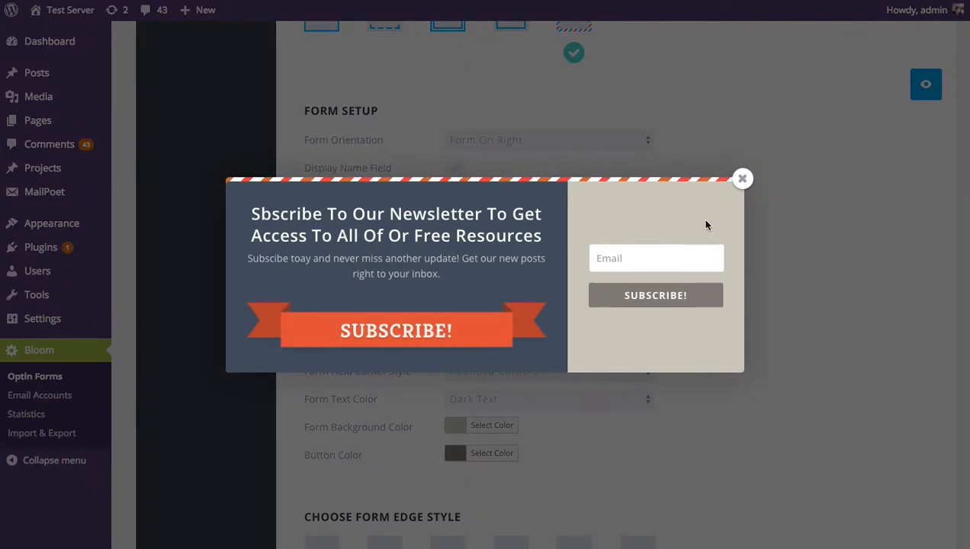
{"action": "left_click", "coordinate": [742, 180]}
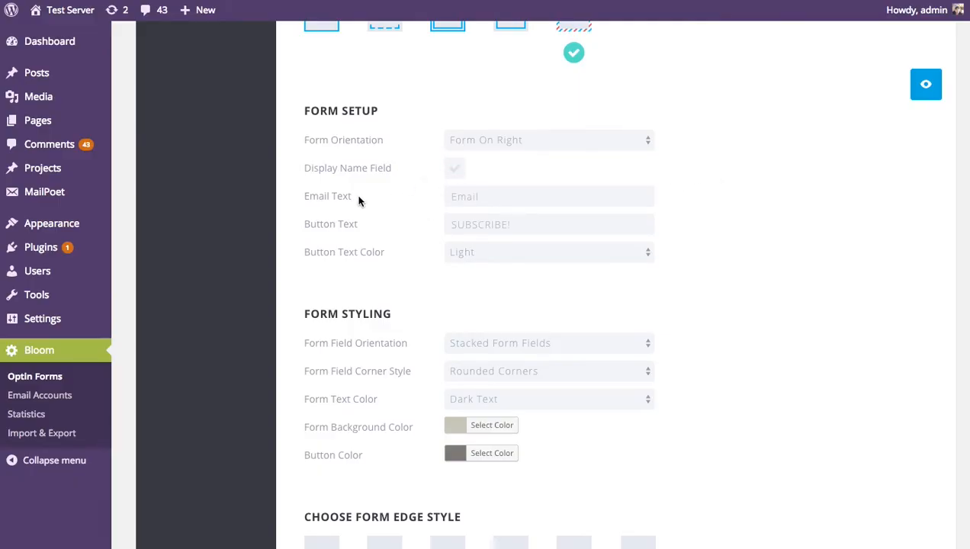
Look over the email text, button text and button text color options in the form setup
{"action": "left_click", "coordinate": [496, 194]}
{"action": "left_click", "coordinate": [485, 222]}
{"action": "scroll", "coordinate": [730, 196], "scroll_direction": "down", "scroll_amount": 1}
{"action": "left_click", "coordinate": [467, 191]}
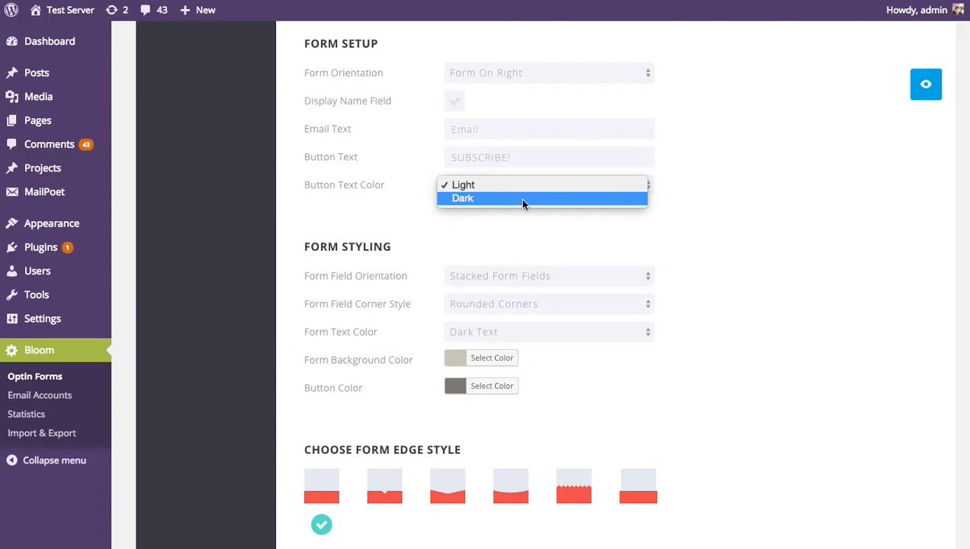
{"action": "left_click", "coordinate": [725, 165]}
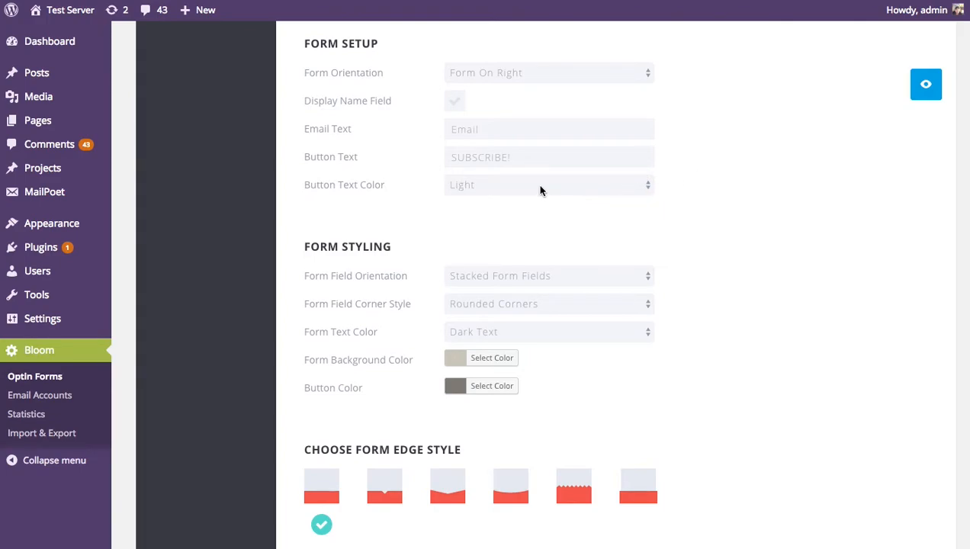
Try Inline Form Fields as the form field orientation and preview the popup
{"action": "scroll", "coordinate": [793, 210], "scroll_direction": "down", "scroll_amount": 3}
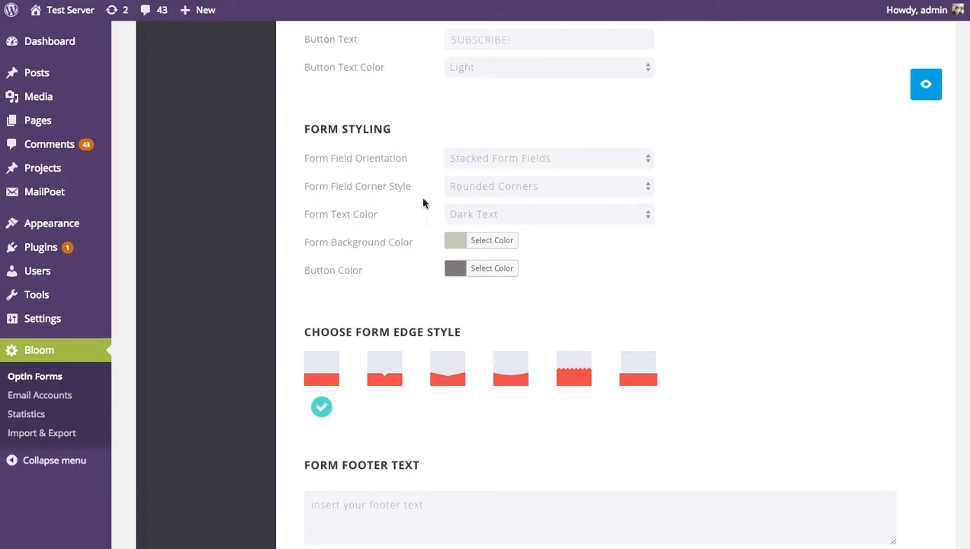
{"action": "left_click", "coordinate": [520, 158]}
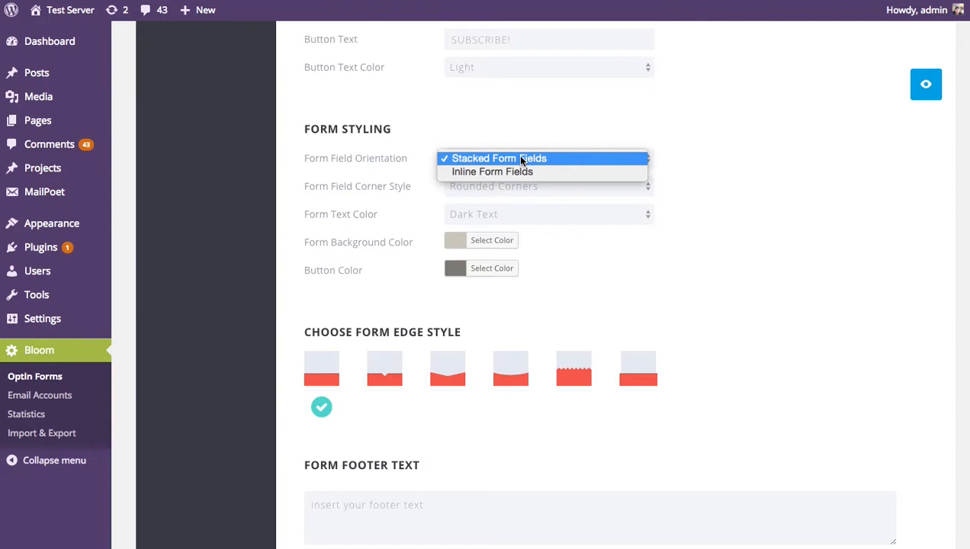
{"action": "left_click", "coordinate": [515, 173]}
{"action": "left_click", "coordinate": [926, 90]}
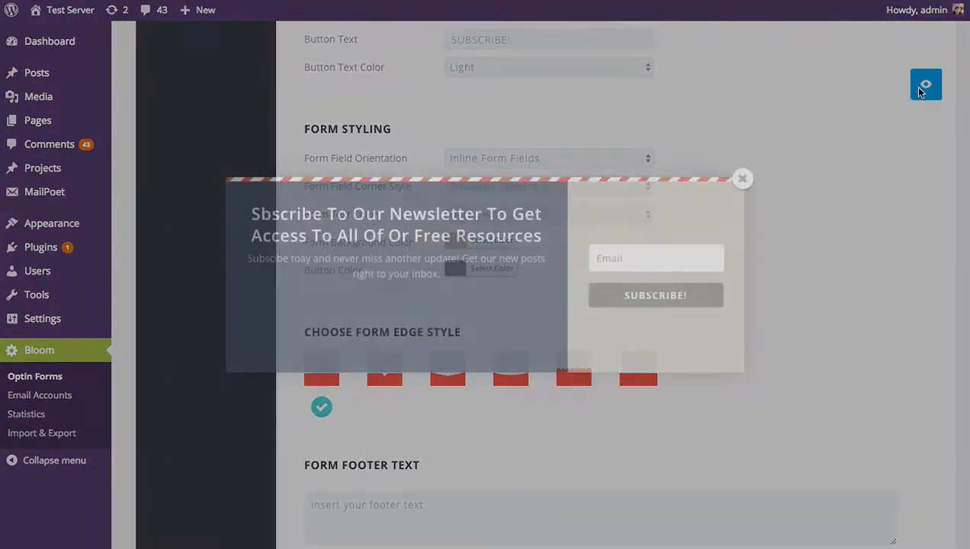
{"action": "left_click", "coordinate": [744, 179]}
Set the form orientation to Form On Bottom and preview the popup's email field and subscribe button
{"action": "scroll", "coordinate": [723, 189], "scroll_direction": "up", "scroll_amount": 3}
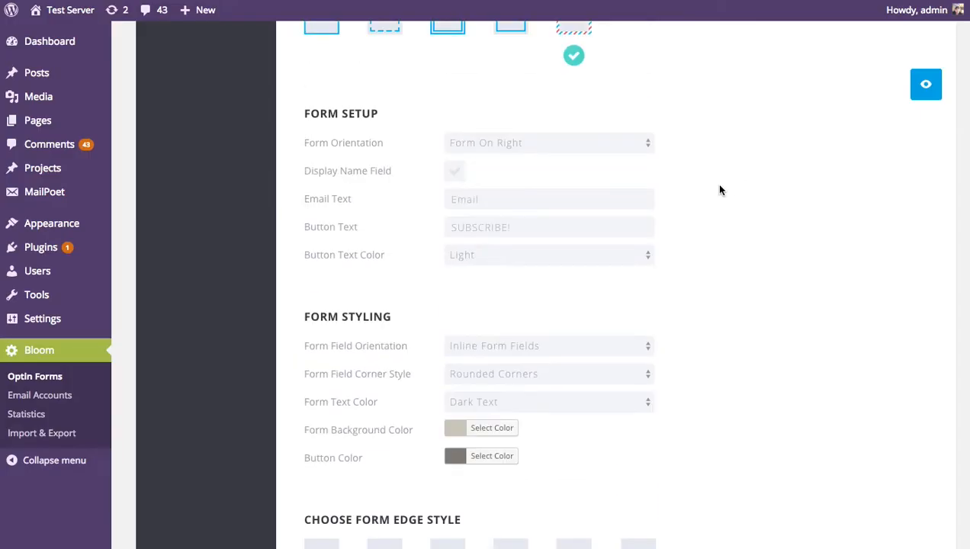
{"action": "left_click", "coordinate": [528, 140]}
{"action": "left_click", "coordinate": [524, 130]}
{"action": "left_click", "coordinate": [925, 86]}
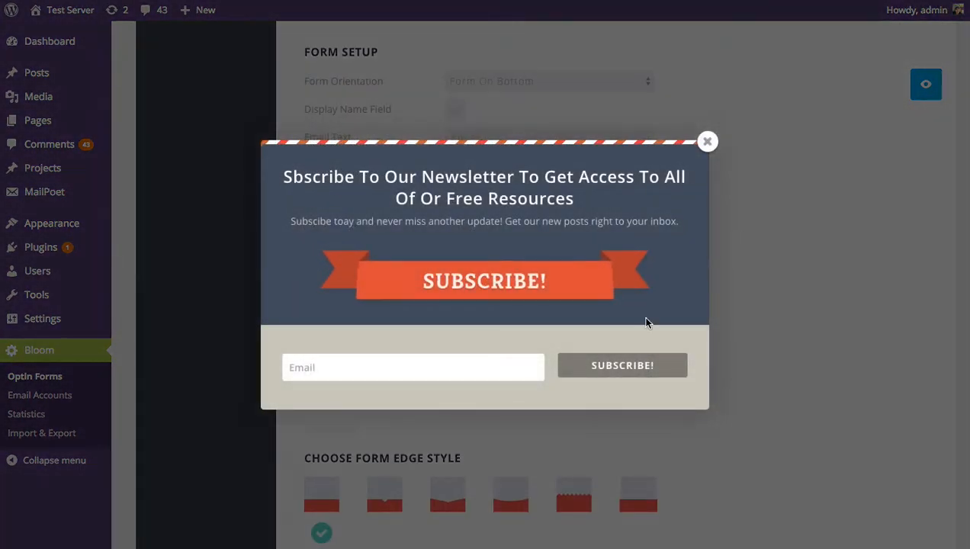
{"action": "left_click", "coordinate": [312, 365]}
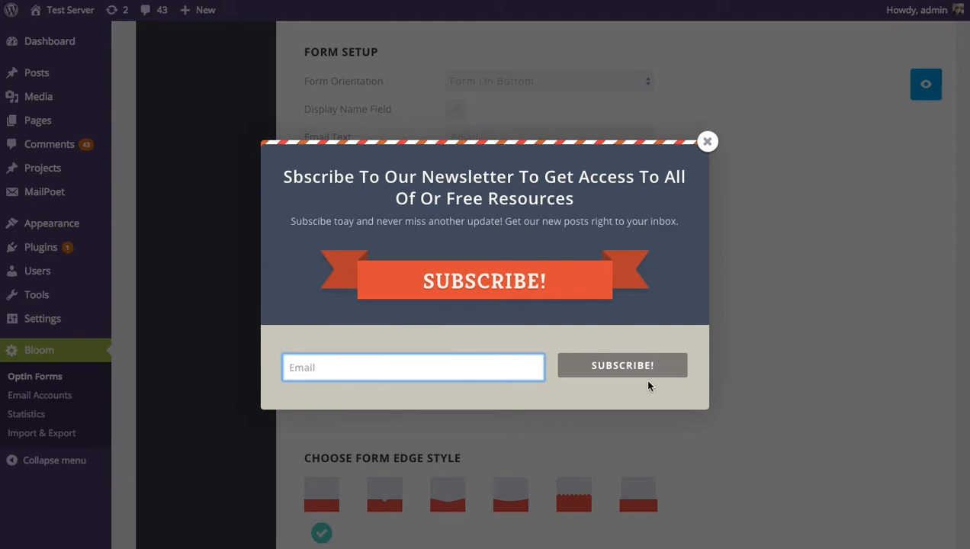
{"action": "left_click", "coordinate": [692, 296]}
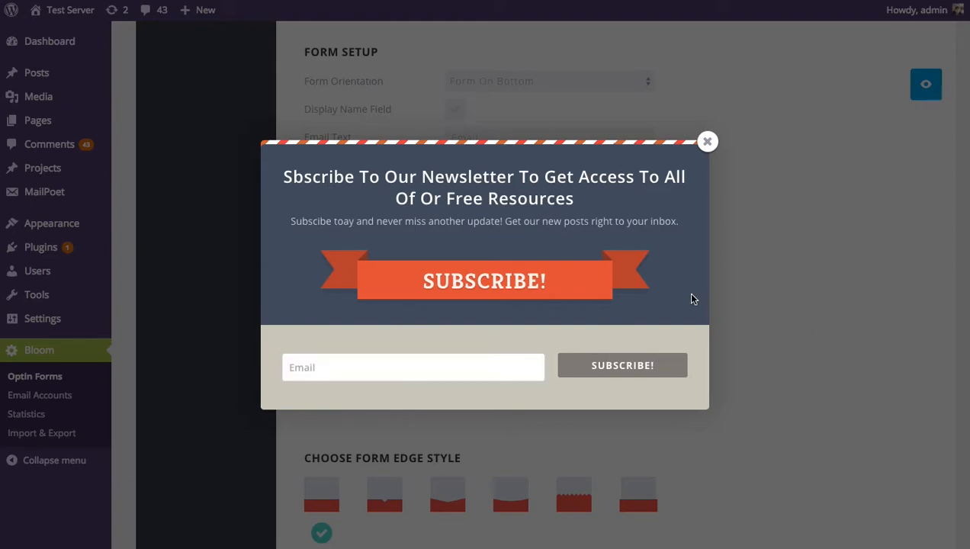
{"action": "left_click", "coordinate": [707, 144]}
Set the form field orientation back to Stacked Form Fields
{"action": "scroll", "coordinate": [801, 201], "scroll_direction": "down", "scroll_amount": 2}
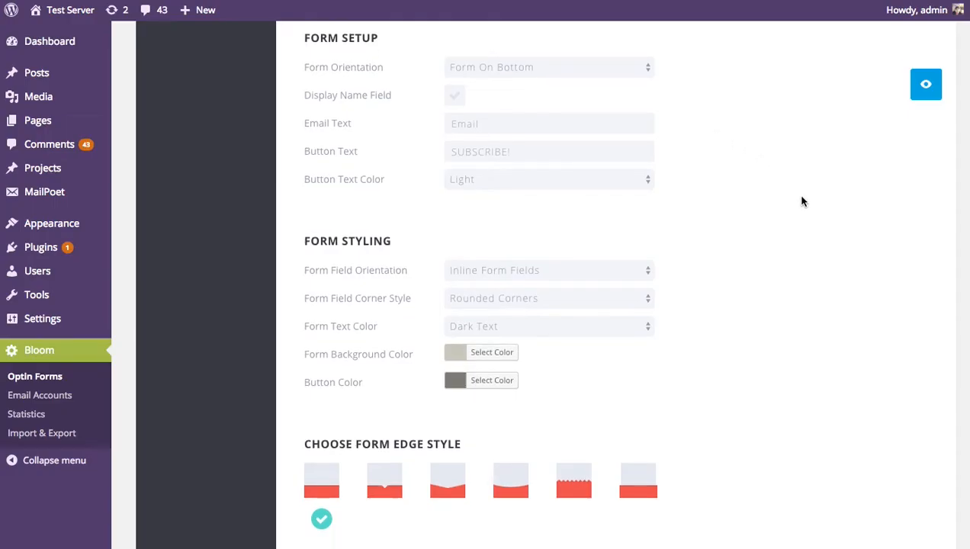
{"action": "left_click", "coordinate": [534, 237]}
{"action": "left_click", "coordinate": [536, 224]}
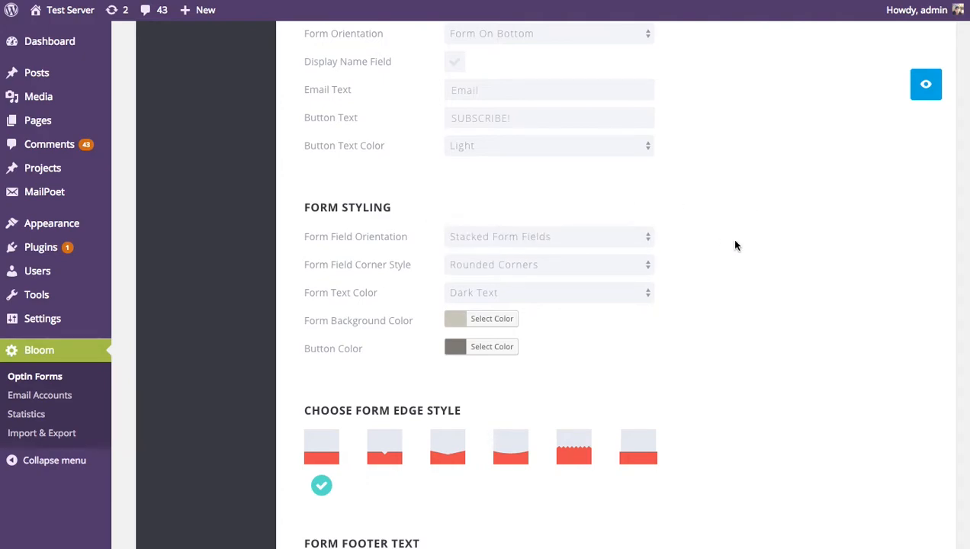
Set the form field corner style to Squared Corners and preview the popup's form fields
{"action": "left_click", "coordinate": [499, 271]}
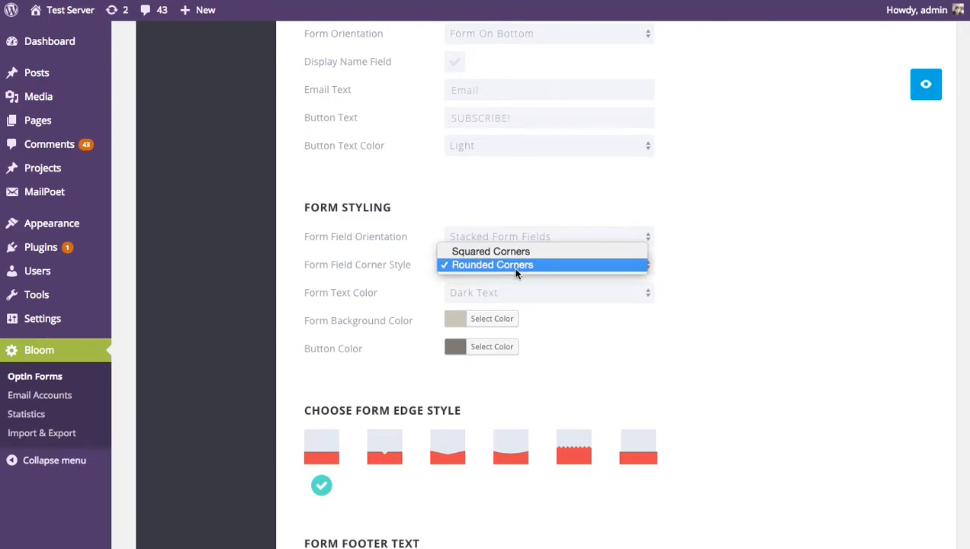
{"action": "left_click", "coordinate": [767, 262]}
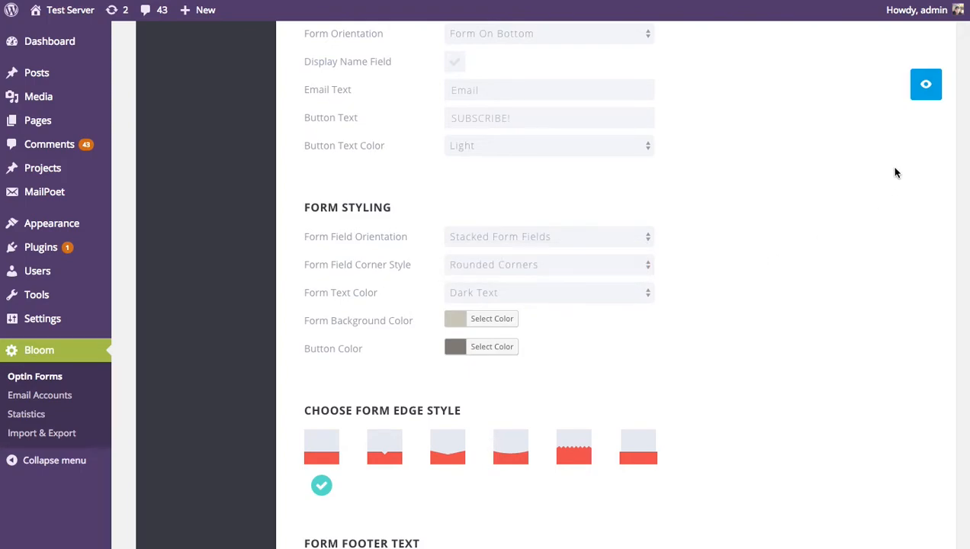
{"action": "left_click", "coordinate": [466, 276]}
{"action": "left_click", "coordinate": [476, 251]}
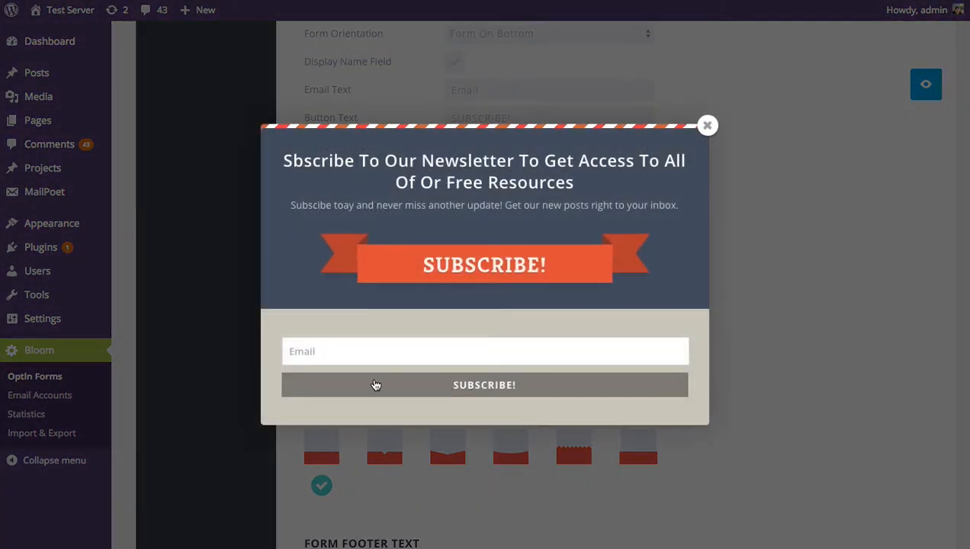
{"action": "left_click", "coordinate": [315, 351]}
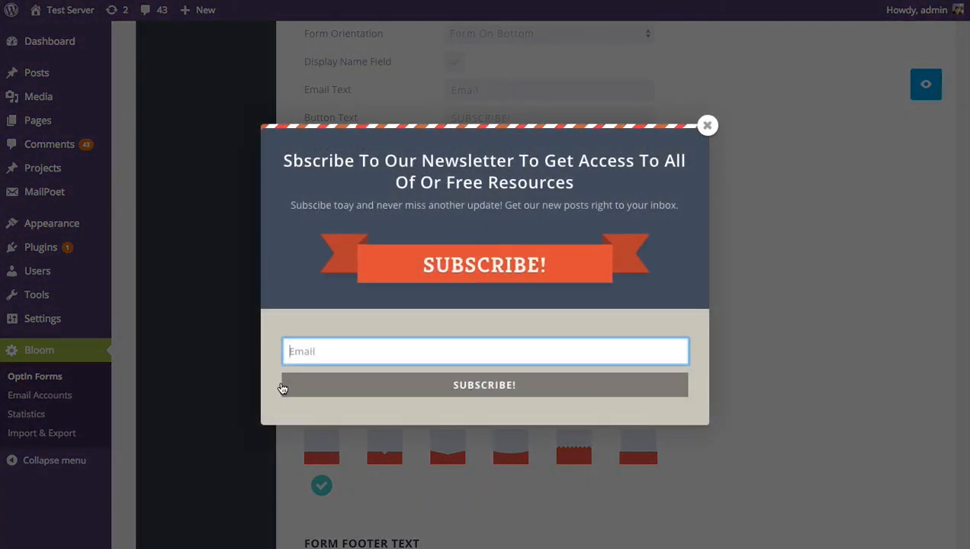
{"action": "left_click", "coordinate": [707, 127]}
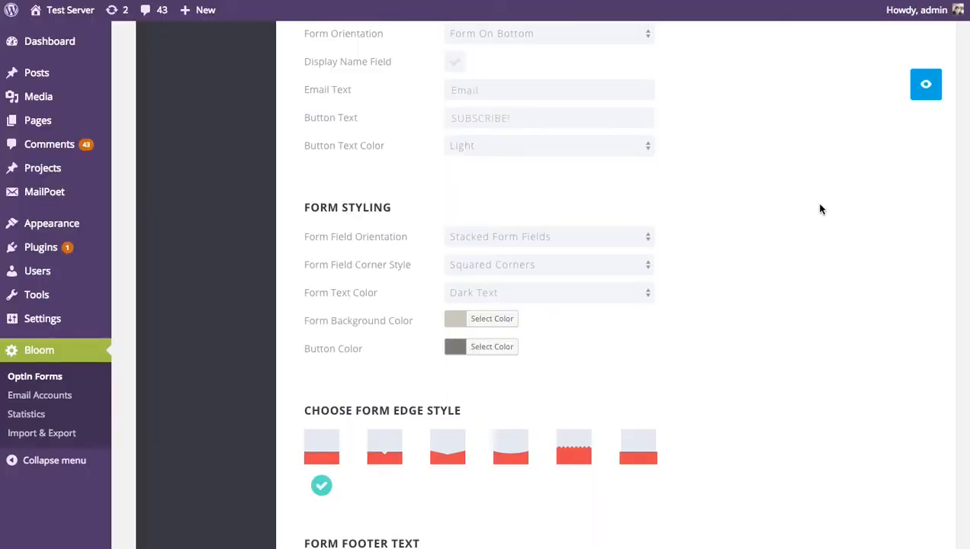
Choose the zigzag form edge style and look over the footer text, success message and custom CSS fields
{"action": "scroll", "coordinate": [820, 211], "scroll_direction": "down", "scroll_amount": 2}
{"action": "scroll", "coordinate": [697, 248], "scroll_direction": "down", "scroll_amount": 1}
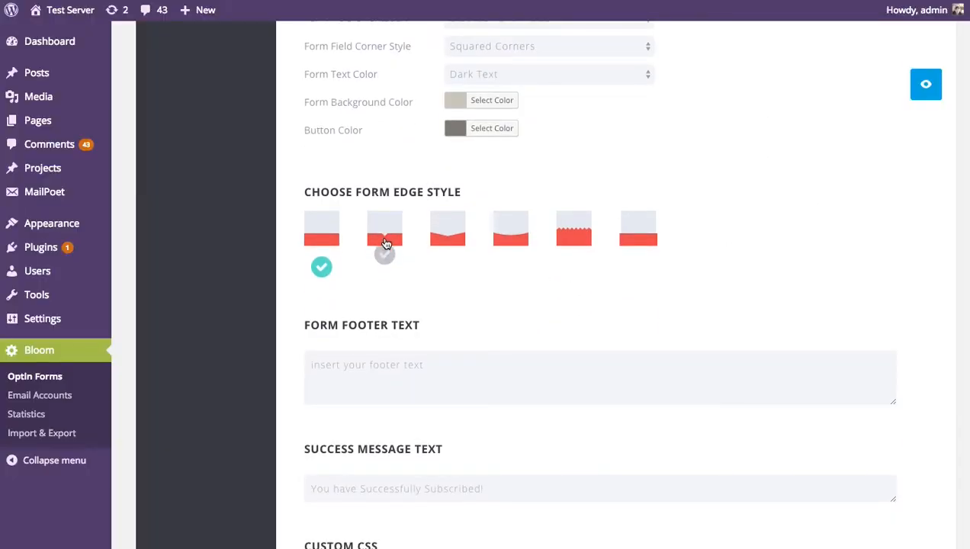
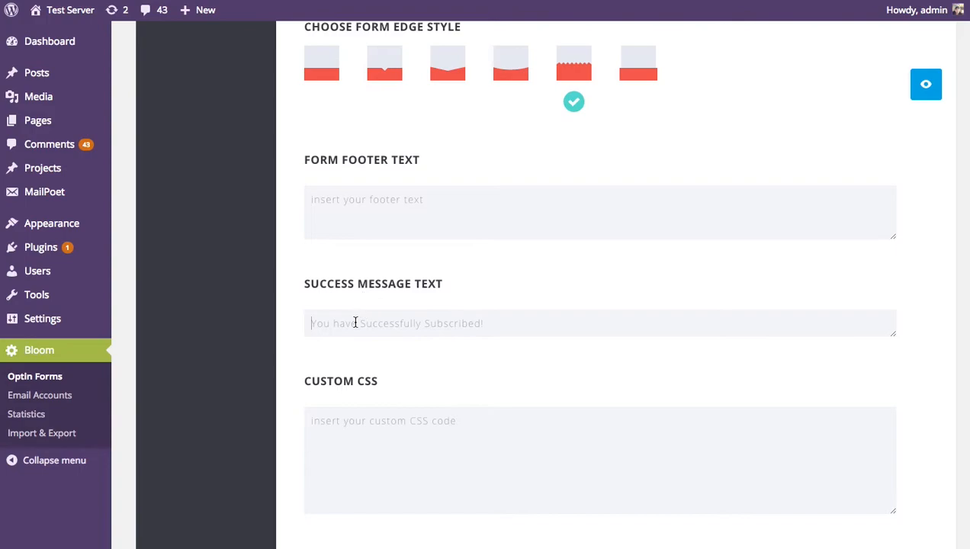
{"action": "scroll", "coordinate": [355, 320], "scroll_direction": "down", "scroll_amount": 2}
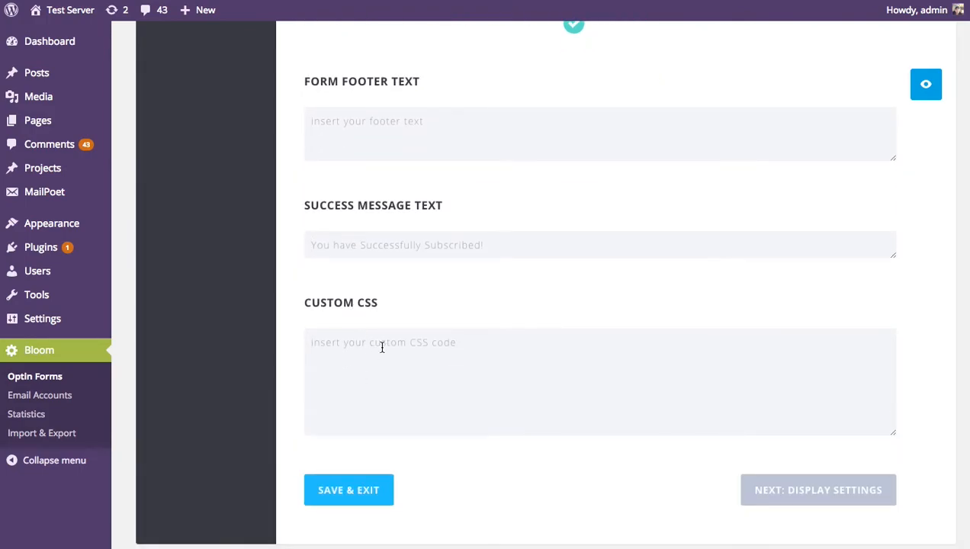
{"action": "left_click", "coordinate": [381, 348]}
{"action": "scroll", "coordinate": [457, 381], "scroll_direction": "up", "scroll_amount": 6}
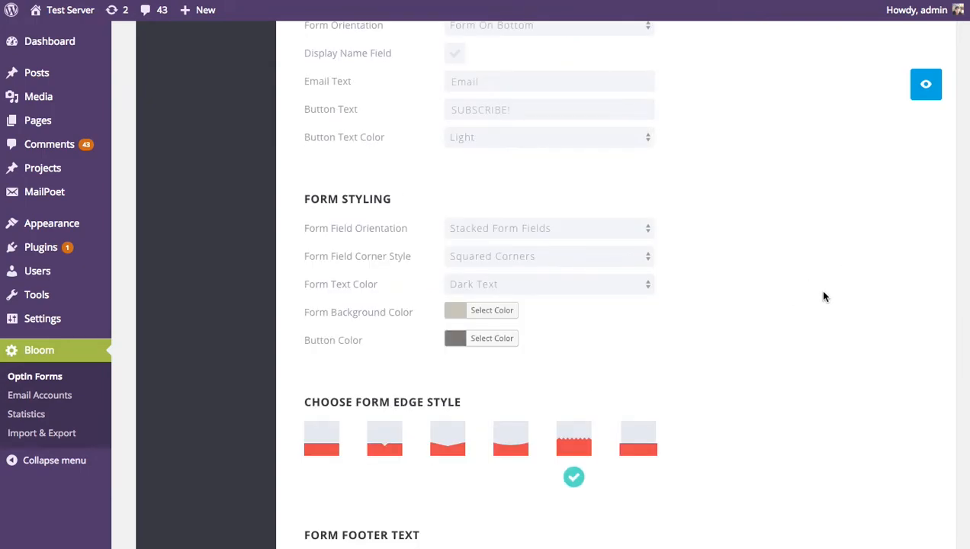
{"action": "scroll", "coordinate": [815, 294], "scroll_direction": "down", "scroll_amount": 7}
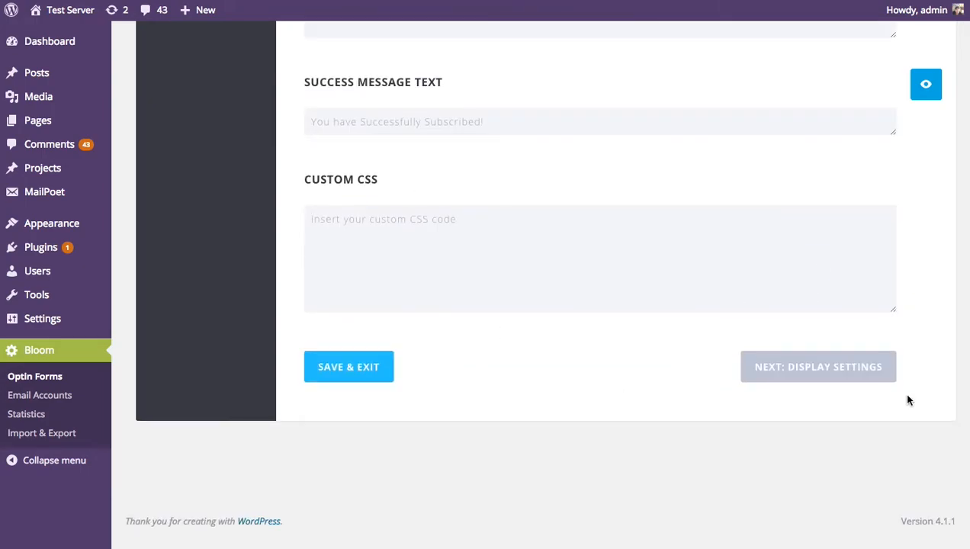
Proceed to the optin's display settings and review the load-in triggers and display locations
{"action": "left_click", "coordinate": [852, 369]}
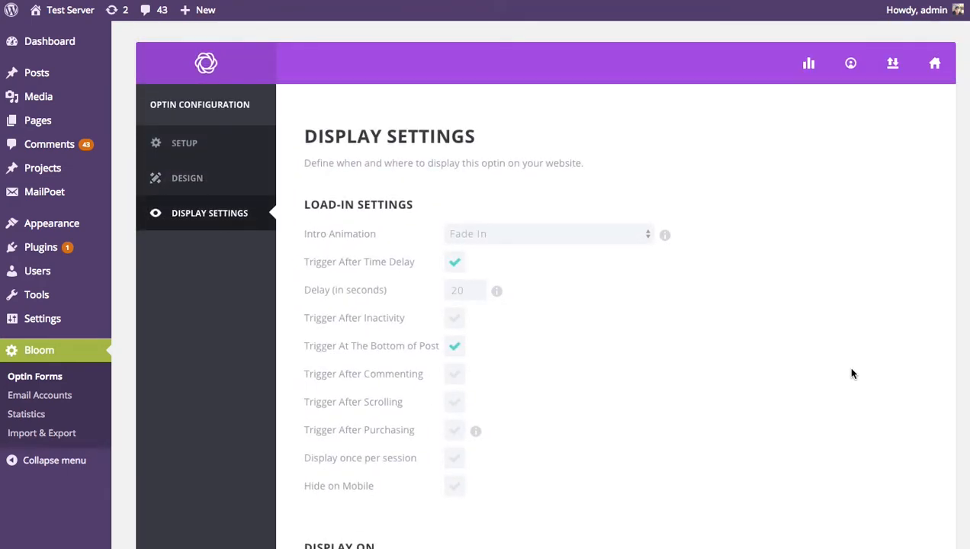
{"action": "scroll", "coordinate": [665, 153], "scroll_direction": "down", "scroll_amount": 1}
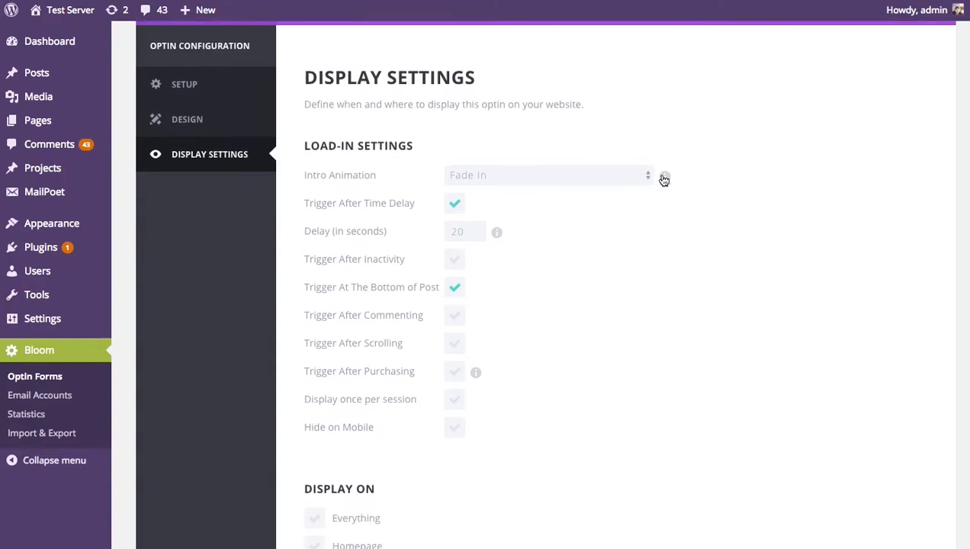
{"action": "scroll", "coordinate": [754, 188], "scroll_direction": "up", "scroll_amount": 1}
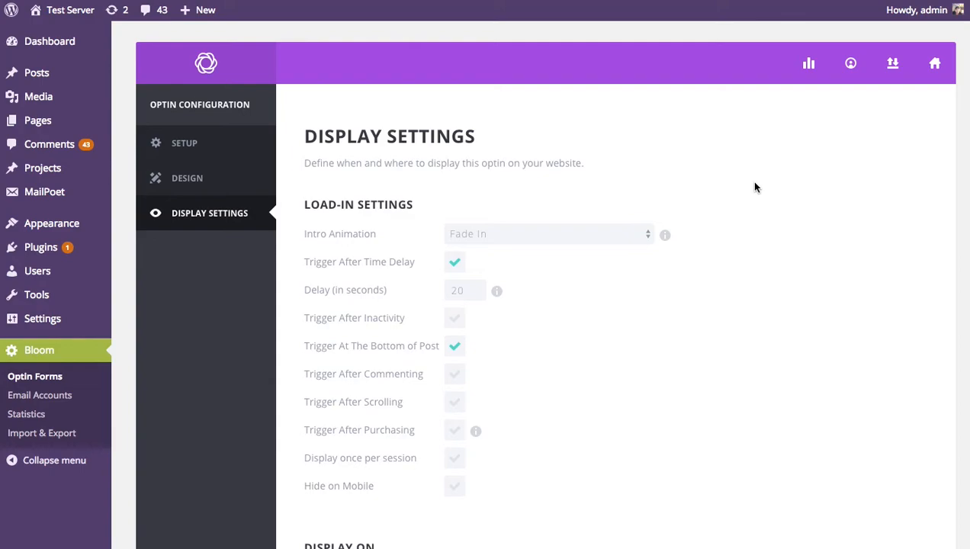
{"action": "scroll", "coordinate": [751, 183], "scroll_direction": "down", "scroll_amount": 2}
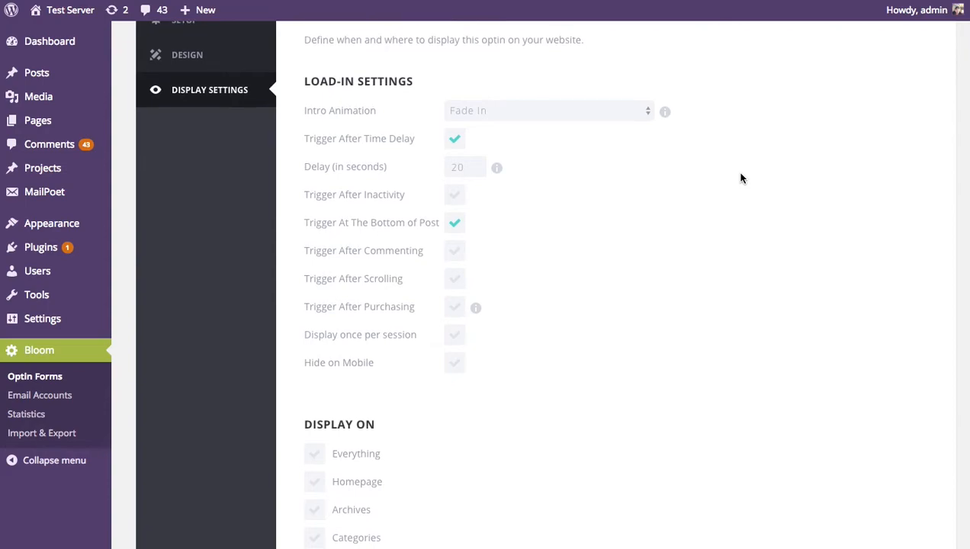
{"action": "scroll", "coordinate": [748, 186], "scroll_direction": "down", "scroll_amount": 2}
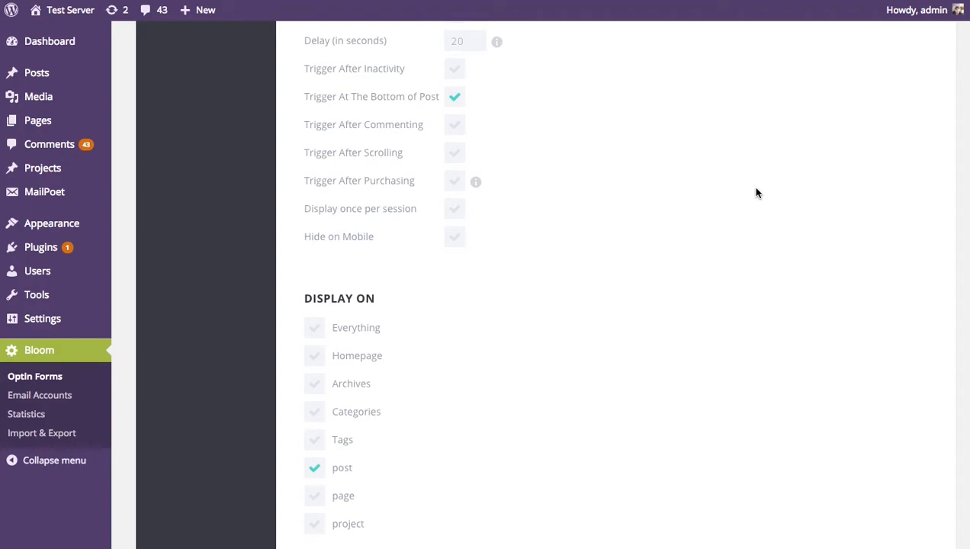
{"action": "scroll", "coordinate": [732, 185], "scroll_direction": "up", "scroll_amount": 4}
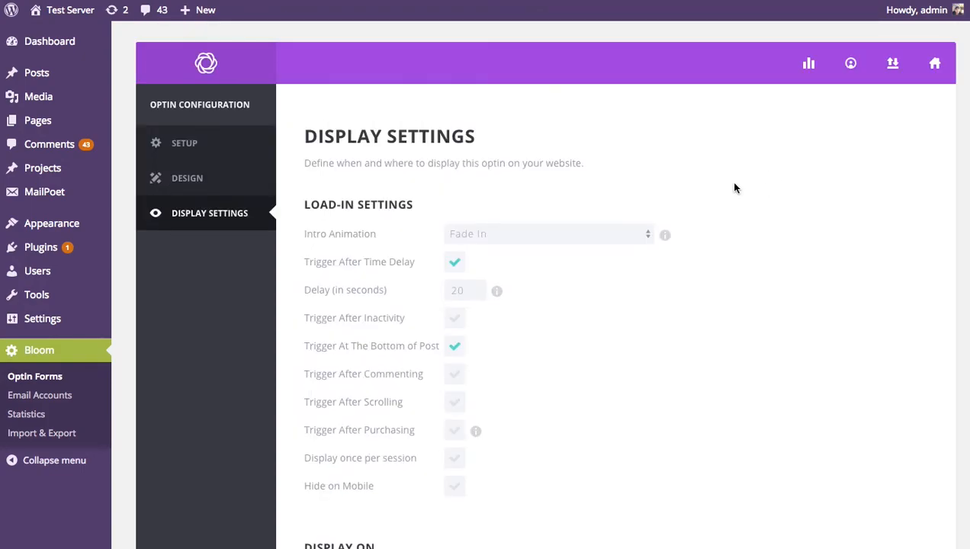
{"action": "scroll", "coordinate": [700, 214], "scroll_direction": "down", "scroll_amount": 6}
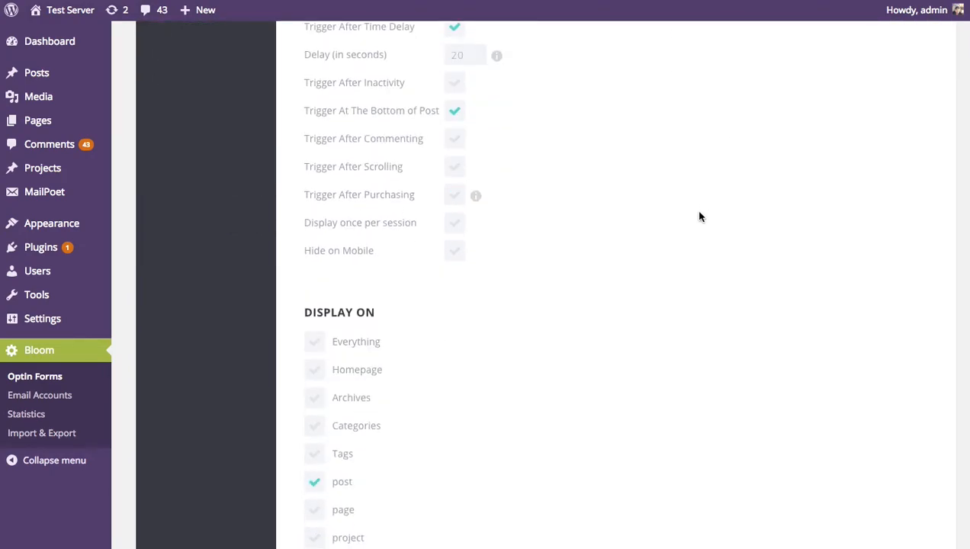
Set the optin to display on Everything
{"action": "left_click", "coordinate": [309, 389]}
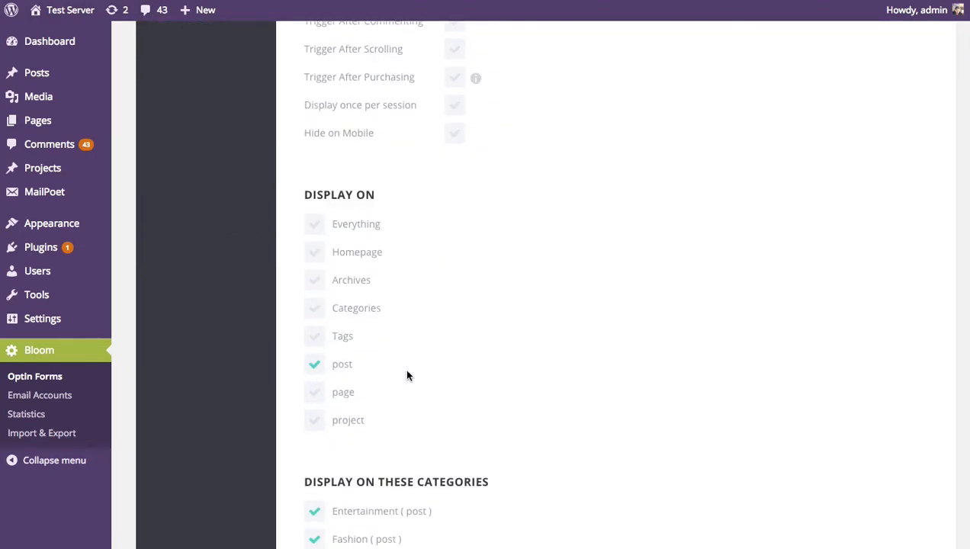
{"action": "left_click", "coordinate": [321, 313]}
{"action": "left_click", "coordinate": [318, 314]}
{"action": "left_click", "coordinate": [321, 341]}
{"action": "left_click", "coordinate": [318, 230]}
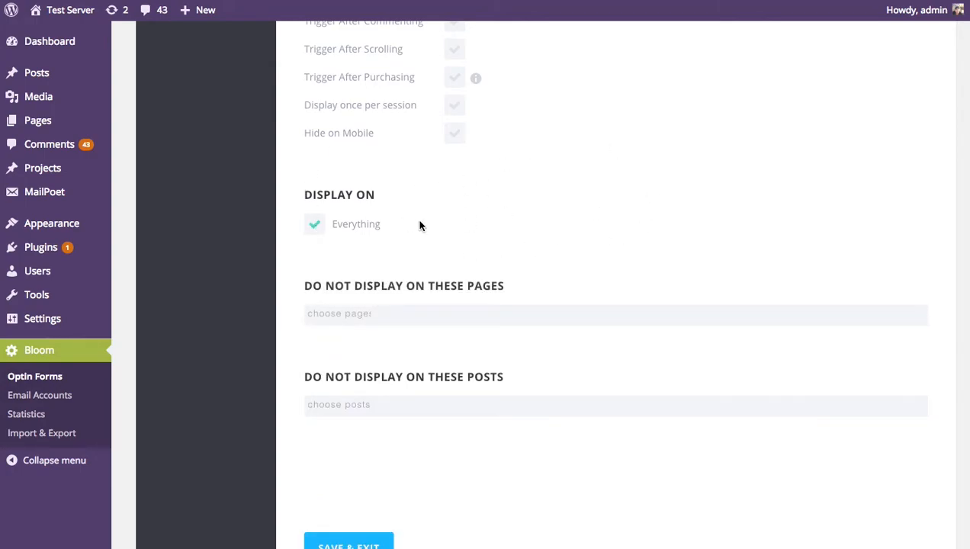
Check the page exclusion list and look over the remaining display settings
{"action": "left_click", "coordinate": [395, 318]}
{"action": "left_click", "coordinate": [517, 249]}
{"action": "scroll", "coordinate": [640, 201], "scroll_direction": "up", "scroll_amount": 5}
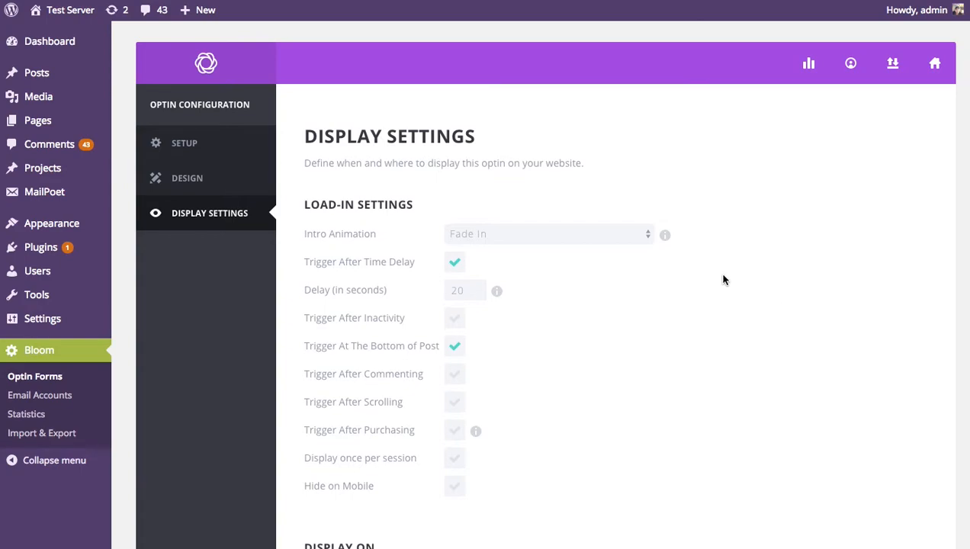
{"action": "scroll", "coordinate": [723, 276], "scroll_direction": "down", "scroll_amount": 3}
{"action": "scroll", "coordinate": [717, 337], "scroll_direction": "down", "scroll_amount": 5}
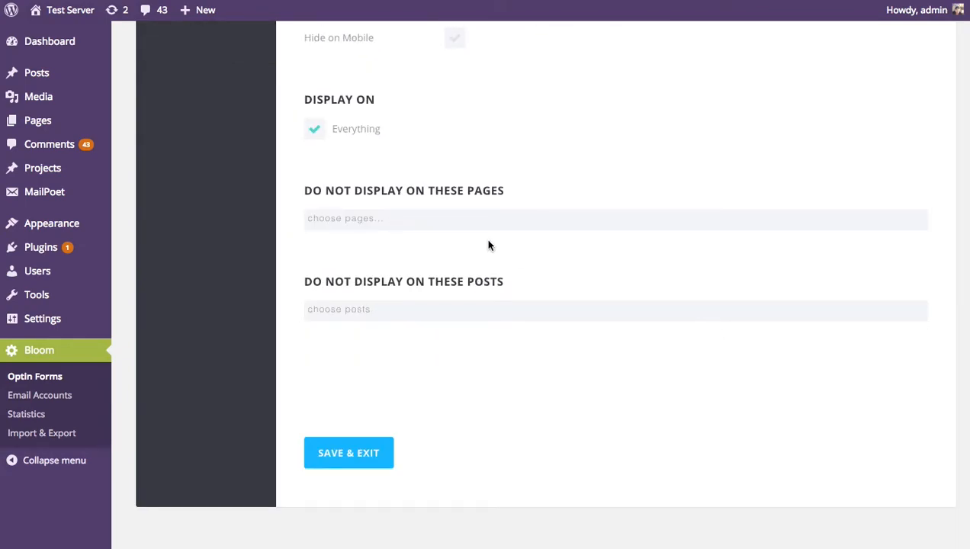
{"action": "scroll", "coordinate": [625, 221], "scroll_direction": "up", "scroll_amount": 10}
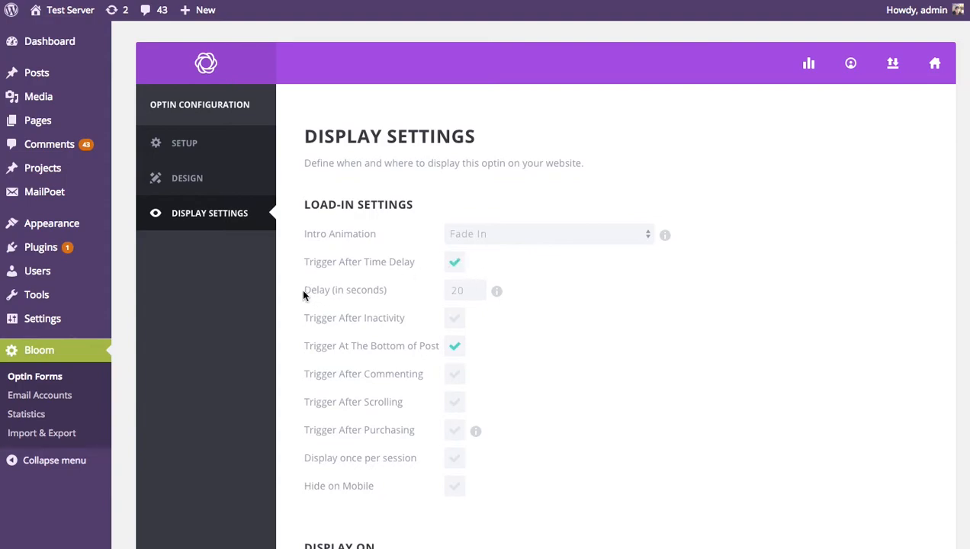
Turn off the trigger after time delay in the load-in settings
{"action": "left_click", "coordinate": [456, 291]}
{"action": "left_click", "coordinate": [456, 263]}
{"action": "left_click", "coordinate": [455, 261]}
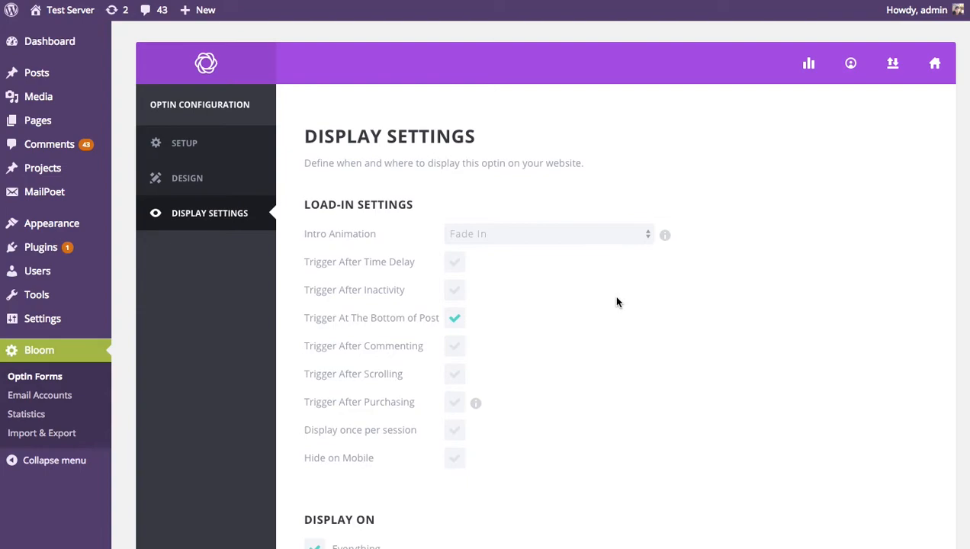
Turn off the bottom-of-post trigger, trying the commenting trigger along the way, and turn the time delay trigger back on
{"action": "left_click", "coordinate": [458, 322]}
{"action": "left_click", "coordinate": [460, 350]}
{"action": "left_click", "coordinate": [459, 351]}
{"action": "left_click", "coordinate": [455, 320]}
{"action": "left_click", "coordinate": [456, 319]}
{"action": "left_click", "coordinate": [454, 263]}
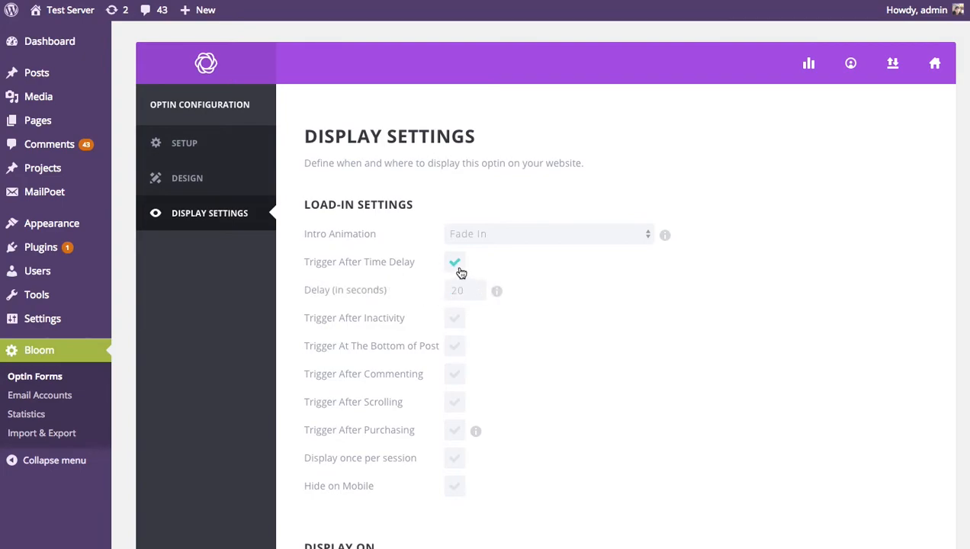
Set the time delay to 5 seconds and turn off the trigger after time delay
{"action": "left_click_drag", "start_coordinate": [471, 289], "coordinate": [430, 289]}
{"action": "type", "text": "4"}
{"action": "left_click", "coordinate": [459, 264]}
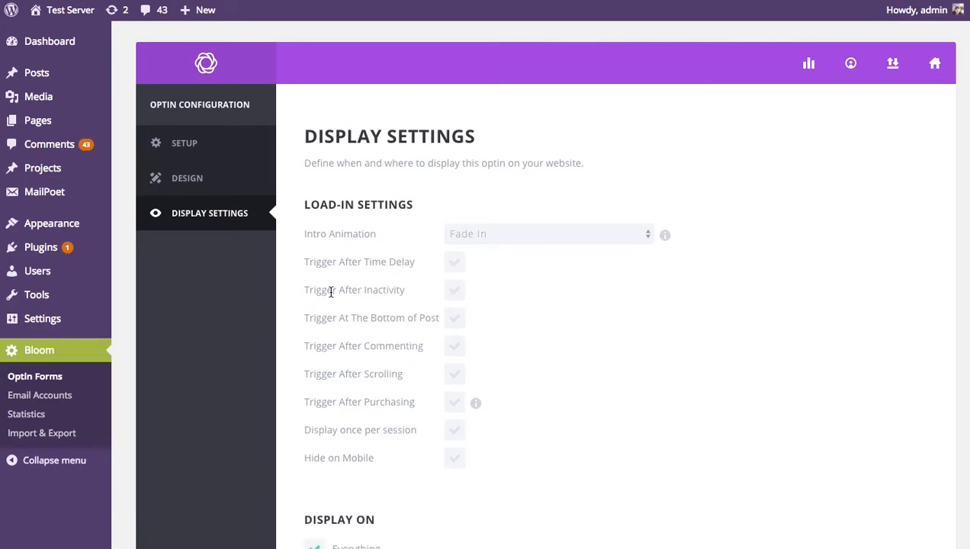
Turn on the trigger after inactivity, check its idle timeout setting, and turn the trigger back off
{"action": "left_click", "coordinate": [458, 290]}
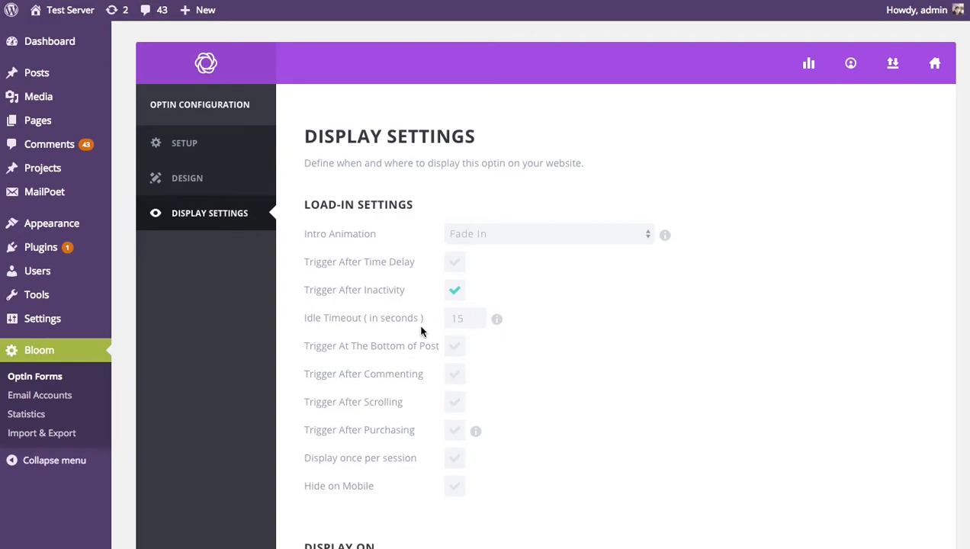
{"action": "double_click", "coordinate": [467, 319]}
{"action": "left_click", "coordinate": [631, 296]}
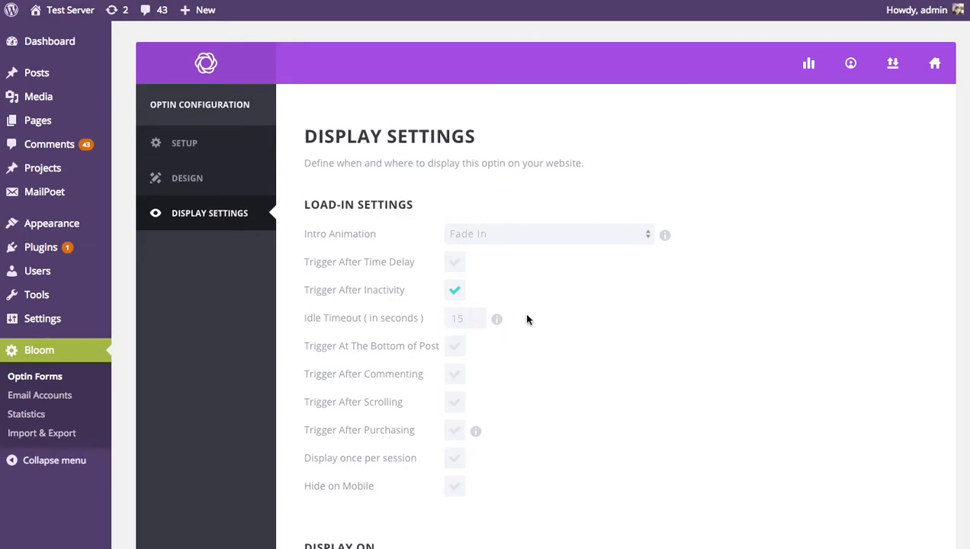
{"action": "left_click", "coordinate": [455, 290]}
Try the bottom-of-post, commenting, scrolling and purchasing triggers one at a time
{"action": "left_click", "coordinate": [453, 321]}
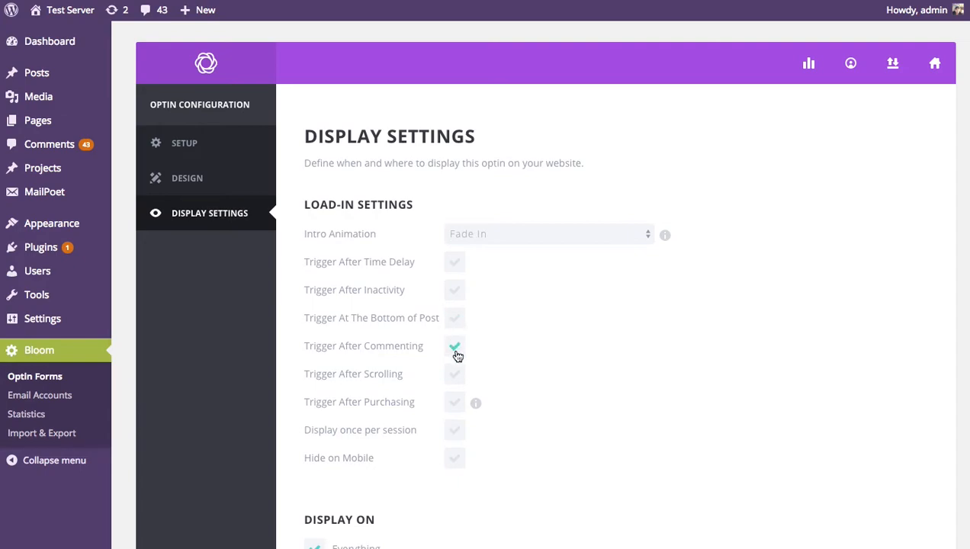
{"action": "left_click", "coordinate": [456, 352]}
{"action": "left_click", "coordinate": [455, 346]}
{"action": "left_click", "coordinate": [453, 376]}
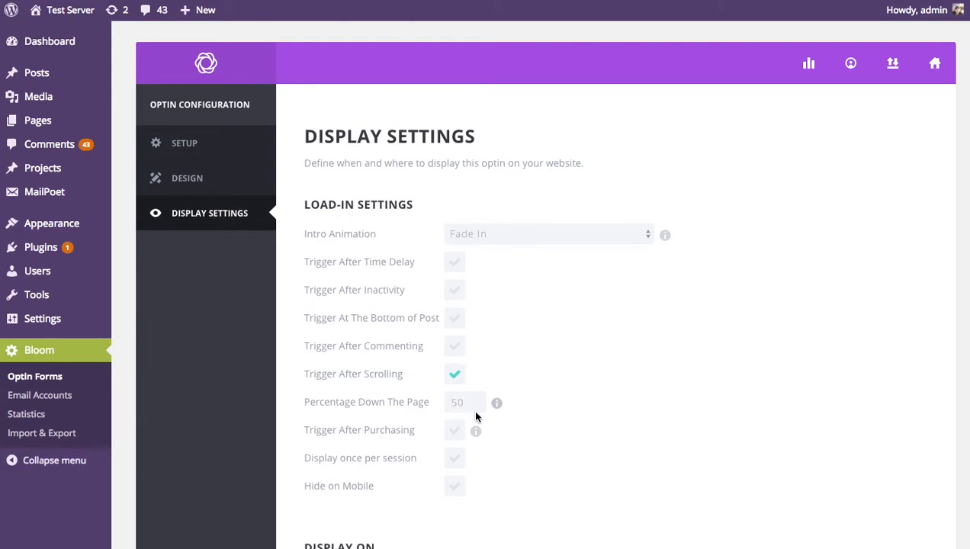
{"action": "left_click", "coordinate": [456, 375]}
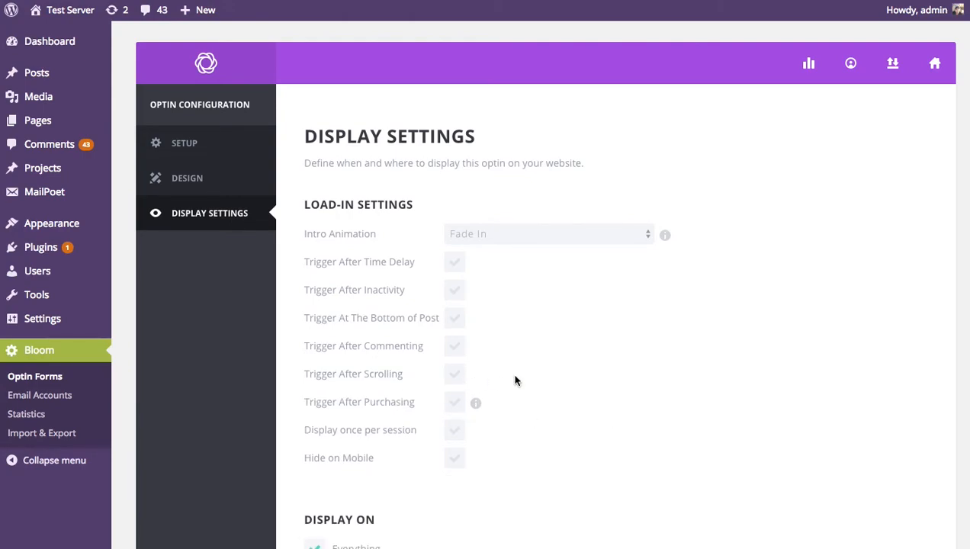
{"action": "left_click", "coordinate": [456, 405]}
Try the time delay trigger combined with the bottom-of-post trigger, and switch both off in favour of the commenting trigger
{"action": "left_click", "coordinate": [455, 264]}
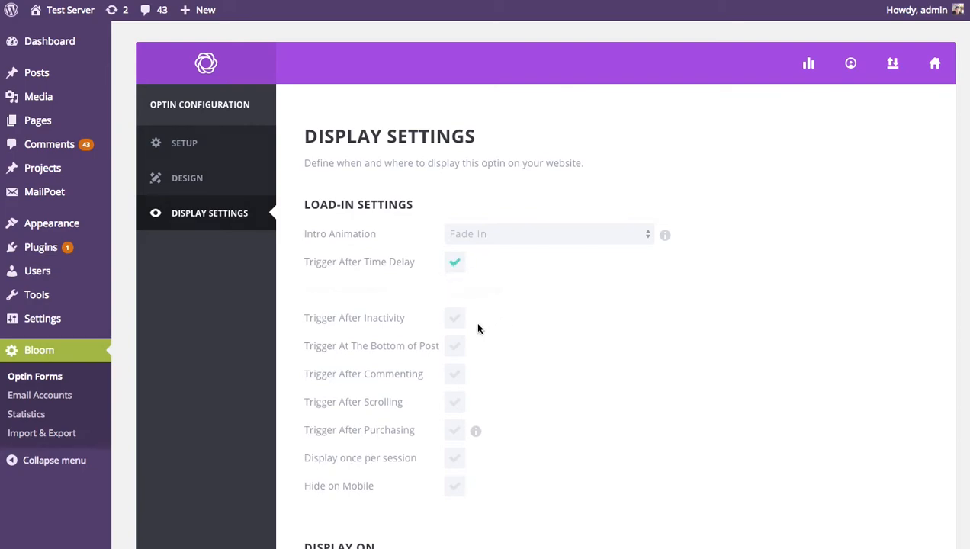
{"action": "left_click", "coordinate": [455, 374]}
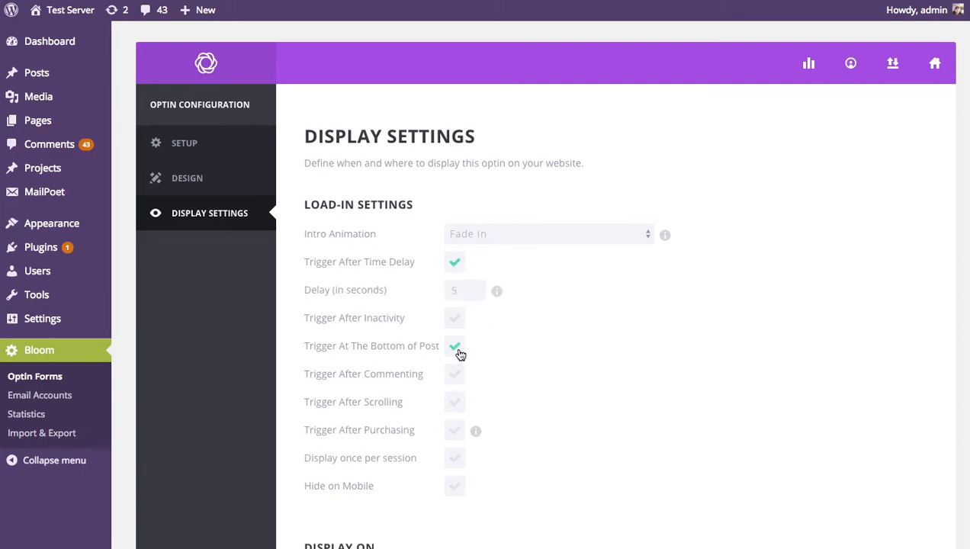
{"action": "left_click", "coordinate": [457, 263]}
{"action": "left_click", "coordinate": [456, 315]}
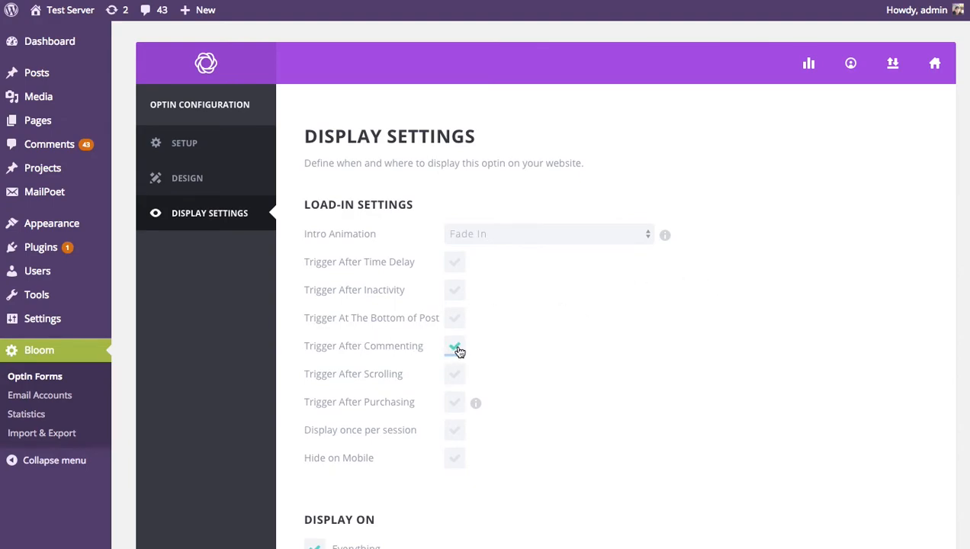
Turn on the bottom-of-post trigger, and try displaying the optin once per session with a session duration of 7 days
{"action": "left_click", "coordinate": [456, 321]}
{"action": "scroll", "coordinate": [700, 380], "scroll_direction": "down", "scroll_amount": 5}
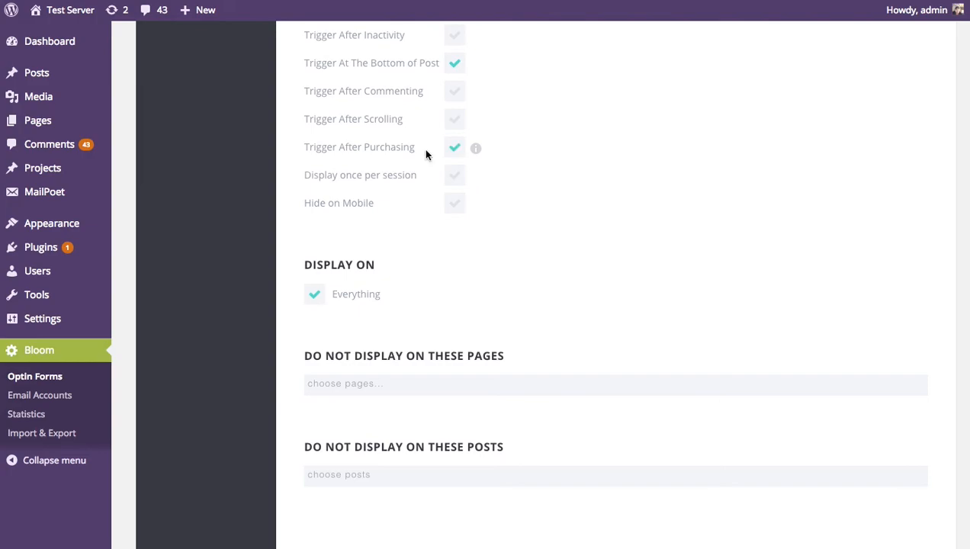
{"action": "left_click", "coordinate": [456, 177]}
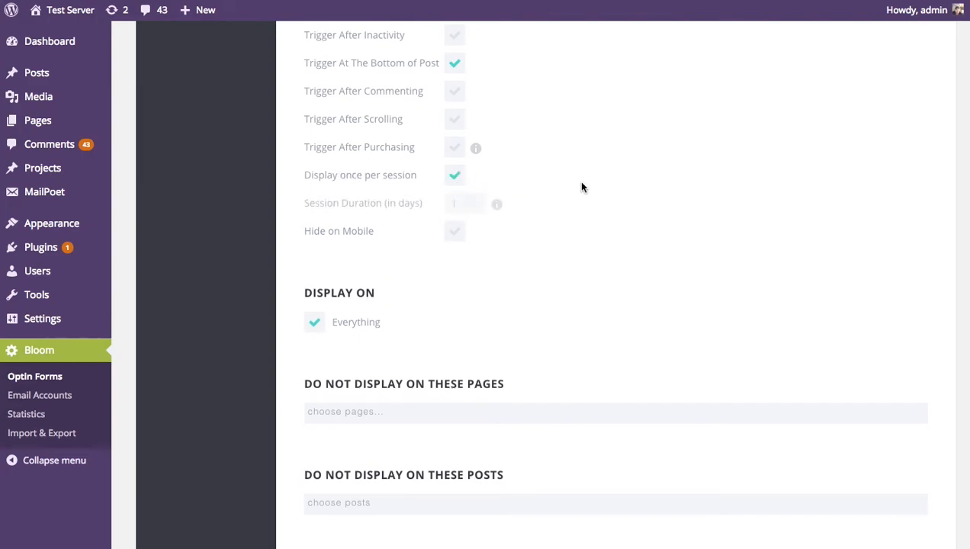
{"action": "double_click", "coordinate": [451, 203]}
{"action": "type", "text": "7"}
{"action": "left_click", "coordinate": [456, 177]}
Look over the remaining display settings and save the optin
{"action": "scroll", "coordinate": [594, 202], "scroll_direction": "down", "scroll_amount": 5}
{"action": "scroll", "coordinate": [585, 253], "scroll_direction": "up", "scroll_amount": 5}
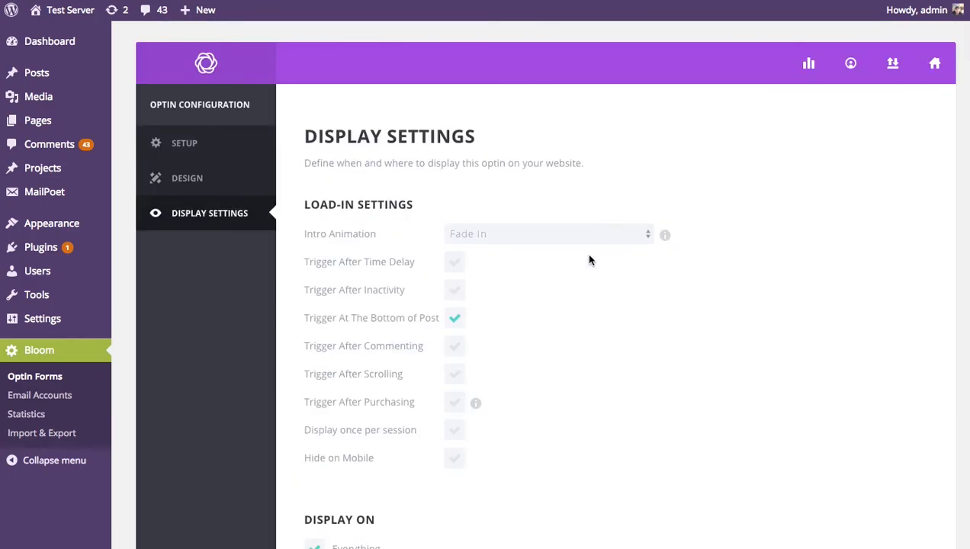
{"action": "scroll", "coordinate": [585, 252], "scroll_direction": "down", "scroll_amount": 5}
{"action": "scroll", "coordinate": [593, 254], "scroll_direction": "up", "scroll_amount": 5}
{"action": "scroll", "coordinate": [595, 255], "scroll_direction": "down", "scroll_amount": 5}
{"action": "scroll", "coordinate": [522, 327], "scroll_direction": "up", "scroll_amount": 5}
{"action": "scroll", "coordinate": [521, 327], "scroll_direction": "down", "scroll_amount": 5}
{"action": "left_click", "coordinate": [377, 366]}
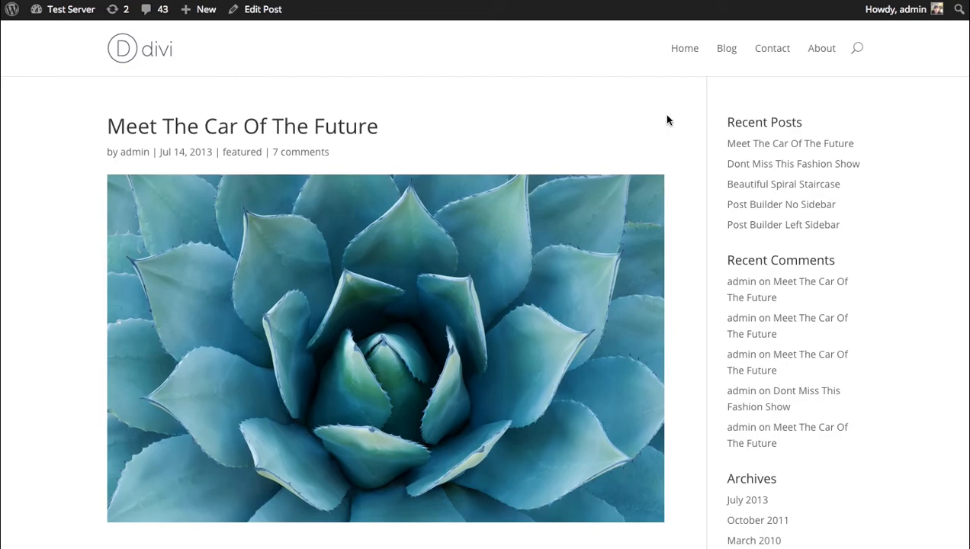
Test the bottom-of-post trigger by reading the Meet The Car Of The Future post to its end, and close the pop-up
{"action": "scroll", "coordinate": [705, 139], "scroll_direction": "down", "scroll_amount": 10}
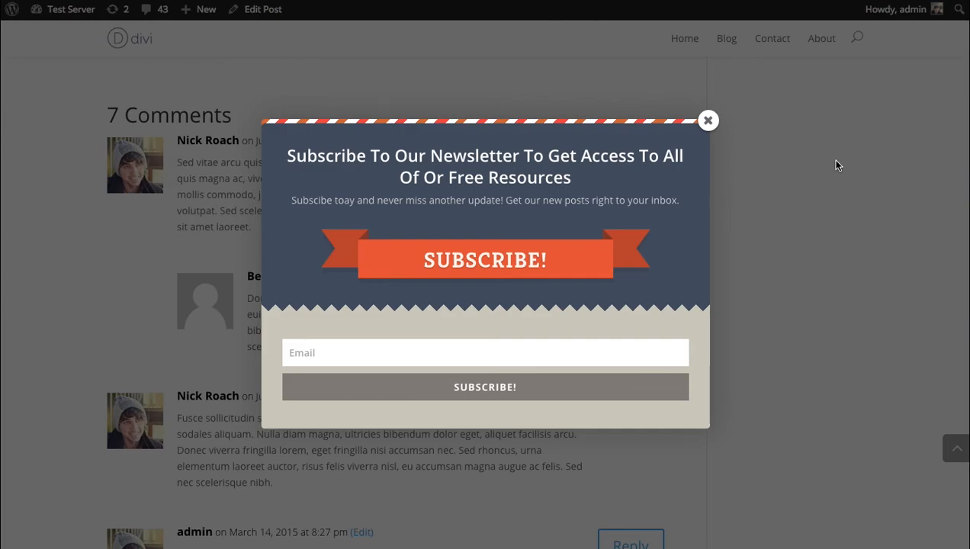
{"action": "scroll", "coordinate": [824, 205], "scroll_direction": "up", "scroll_amount": 5}
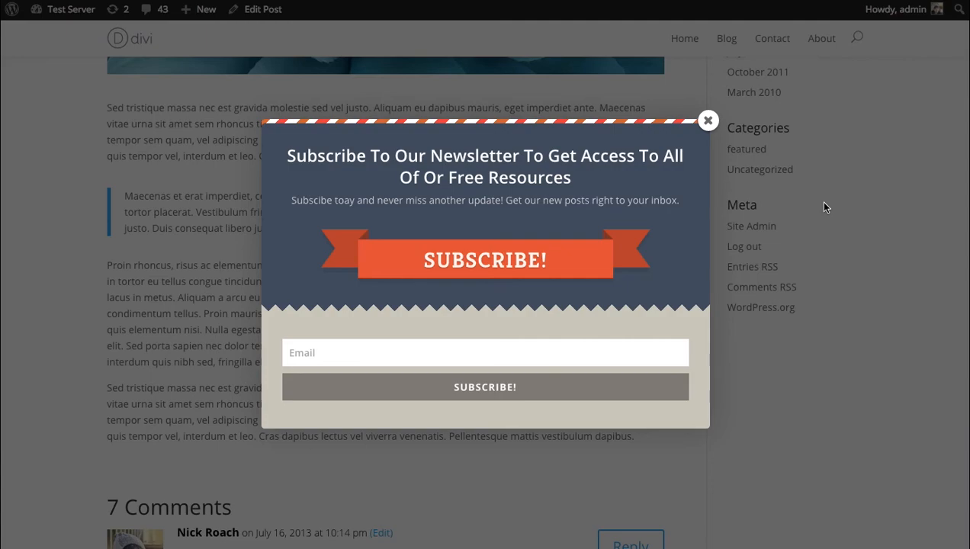
{"action": "left_click", "coordinate": [707, 121]}
Return to the WordPress dashboard and open Bloom's list of optin forms
{"action": "mouse_move", "coordinate": [61, 9]}
{"action": "left_click", "coordinate": [67, 33]}
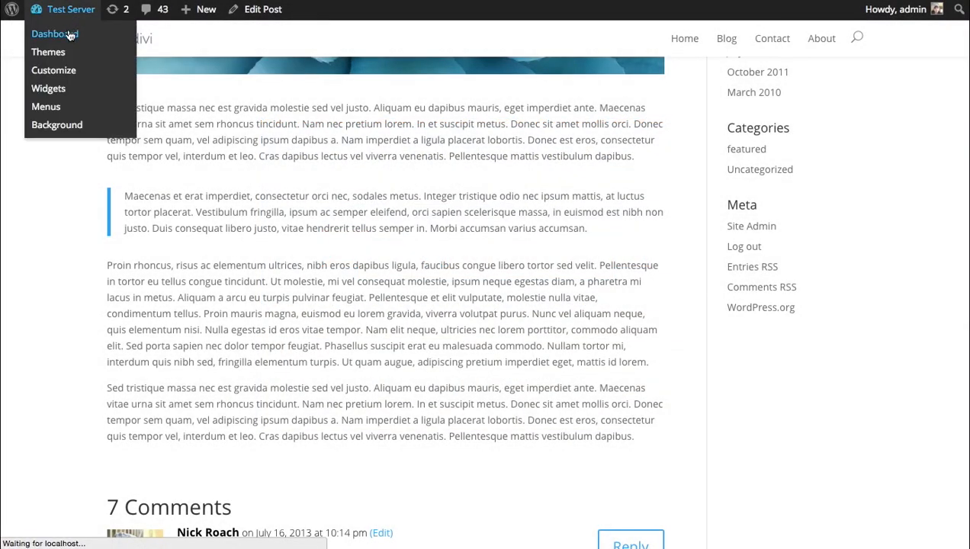
{"action": "mouse_move", "coordinate": [65, 397]}
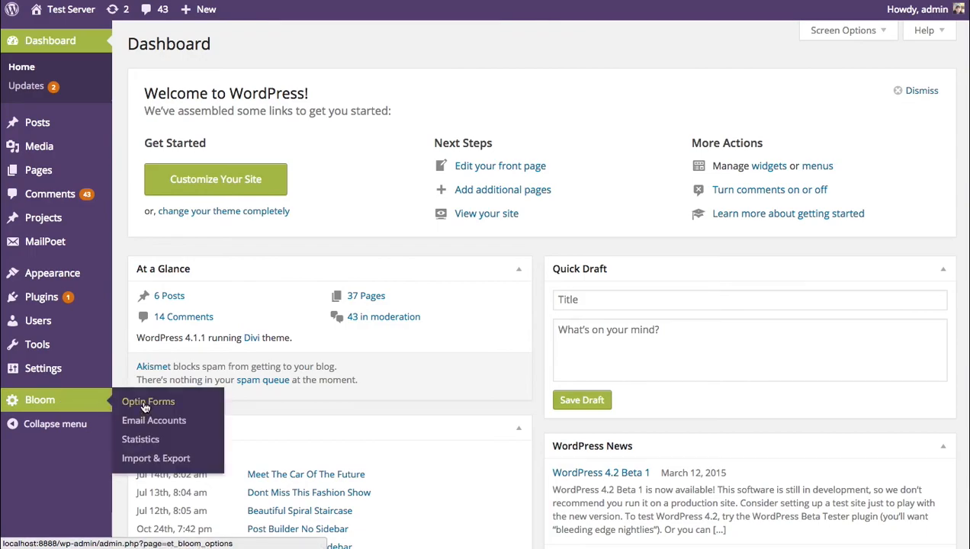
{"action": "left_click", "coordinate": [143, 401]}
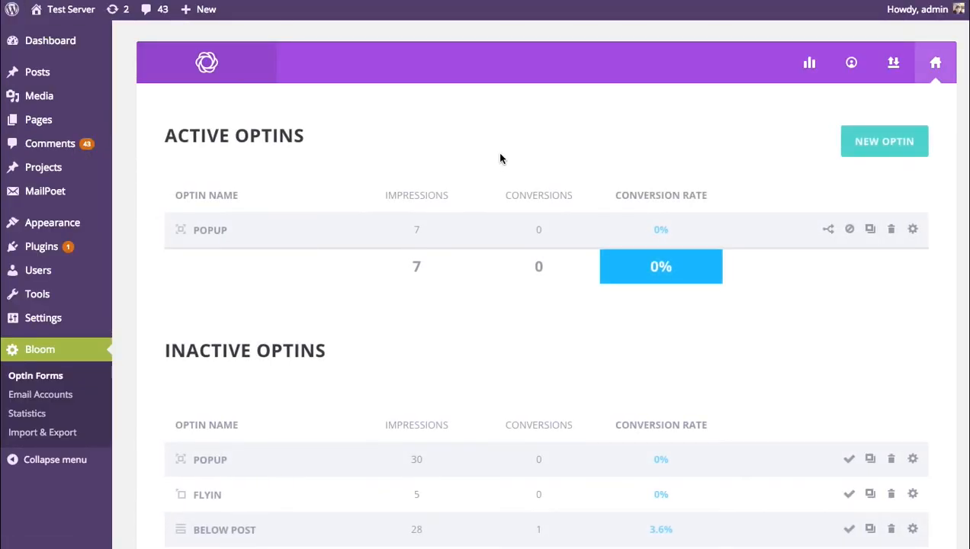
{"action": "scroll", "coordinate": [500, 158], "scroll_direction": "down", "scroll_amount": 2}
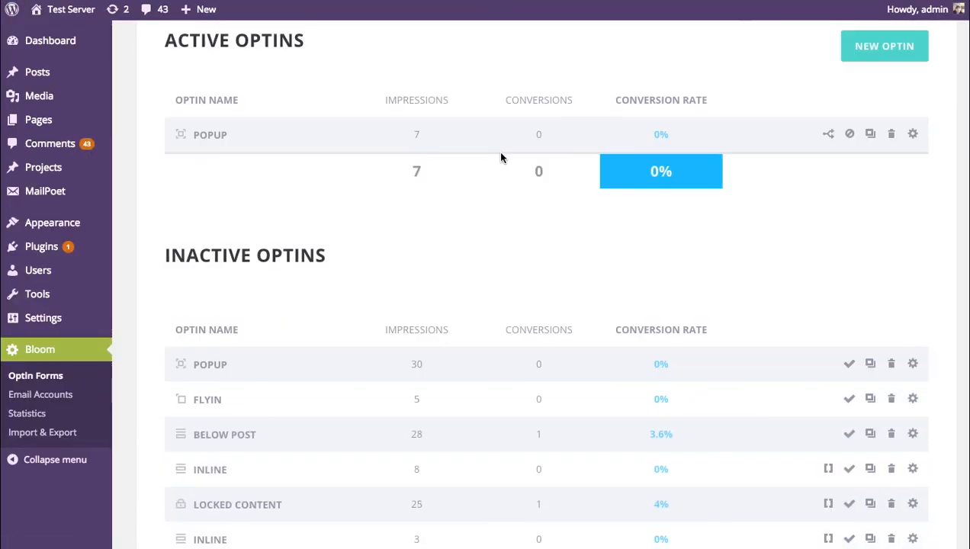
{"action": "scroll", "coordinate": [500, 158], "scroll_direction": "up", "scroll_amount": 2}
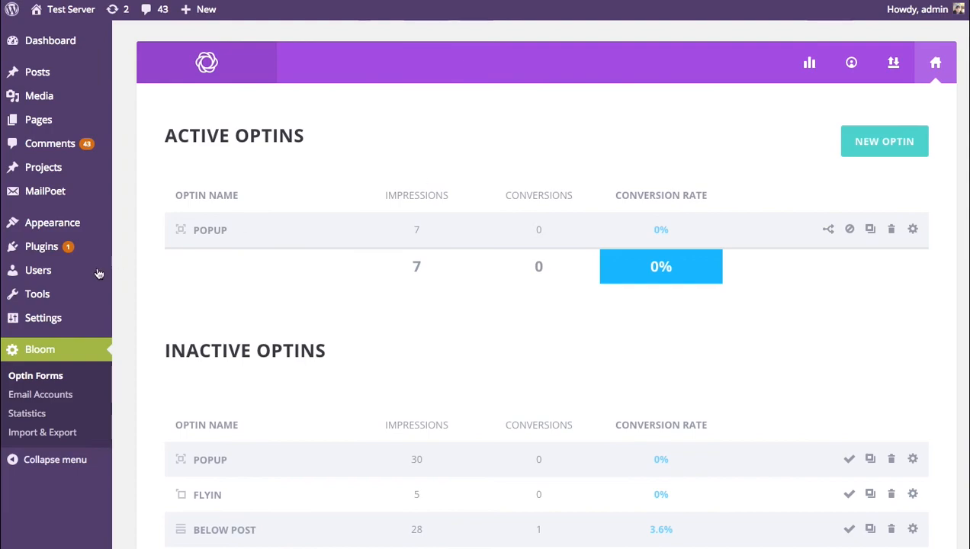
Duplicate the active Popup optin as another pop-up and open the copy for editing
{"action": "left_click", "coordinate": [871, 234]}
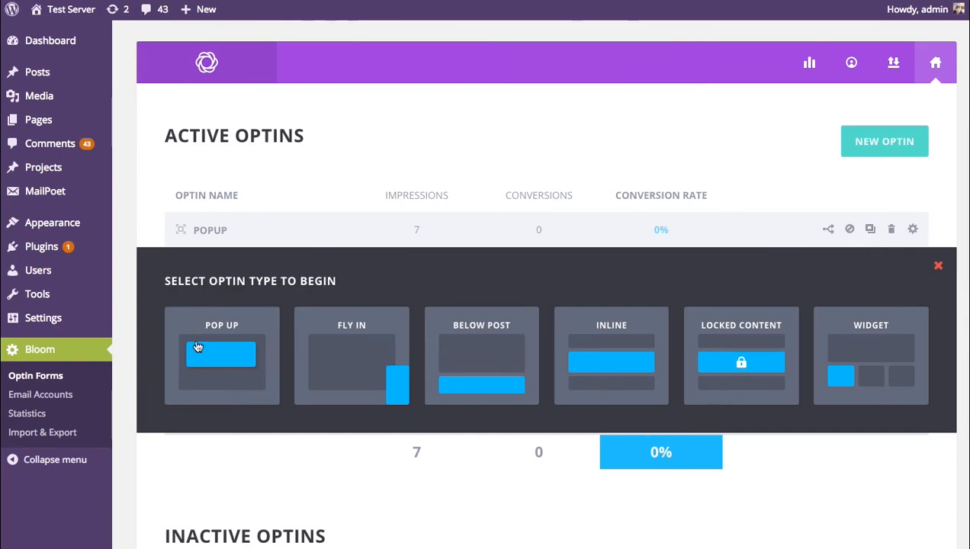
{"action": "left_click", "coordinate": [220, 364]}
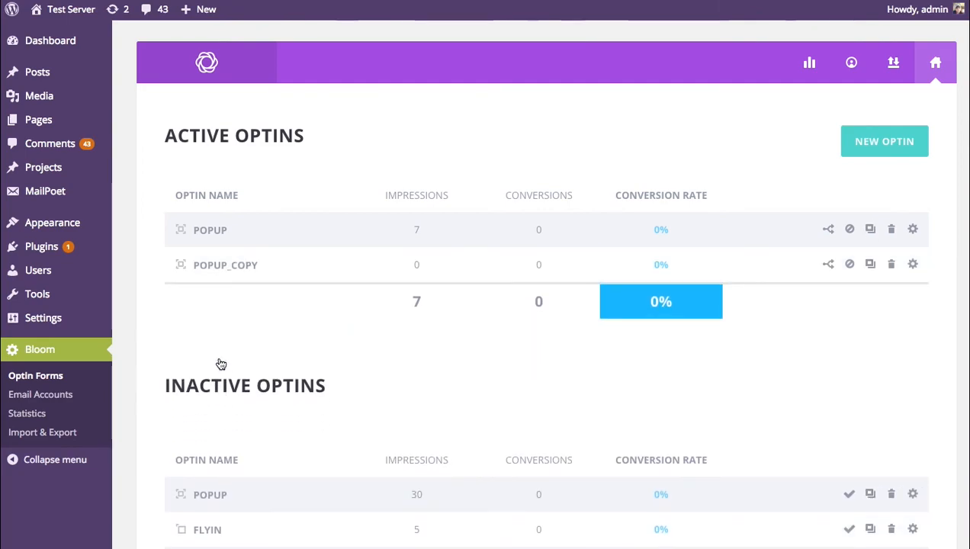
{"action": "left_click", "coordinate": [913, 266]}
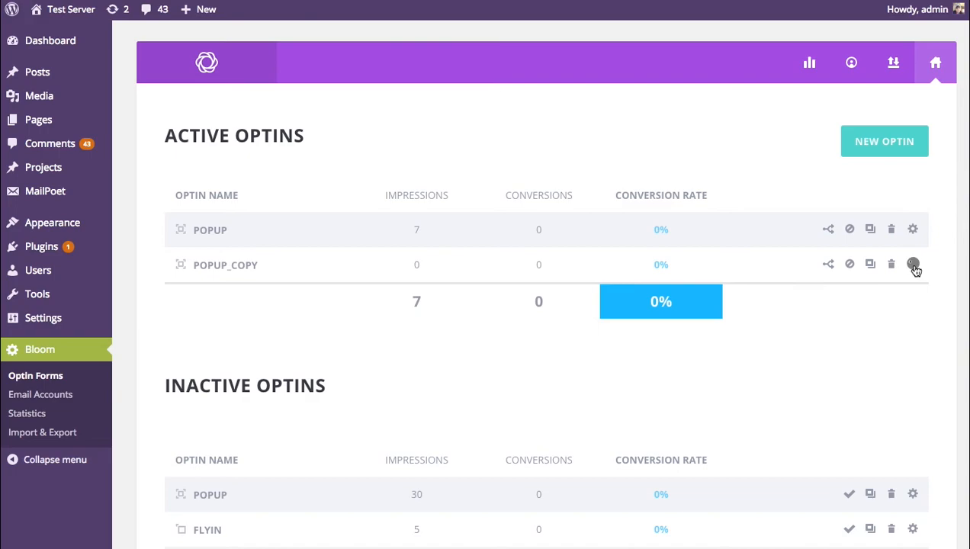
Connect the copied optin to the AWeber email list default3421602
{"action": "scroll", "coordinate": [821, 297], "scroll_direction": "down", "scroll_amount": 3}
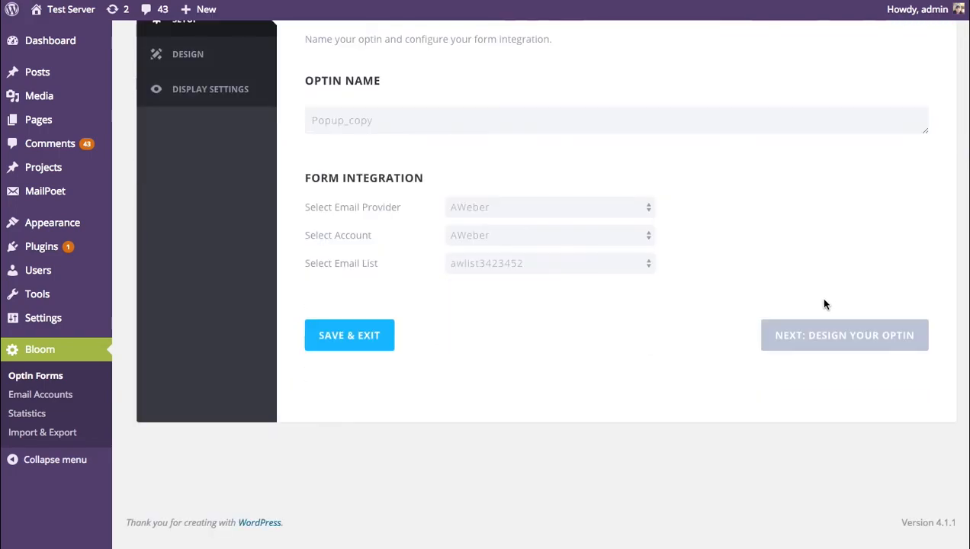
{"action": "left_click", "coordinate": [559, 265]}
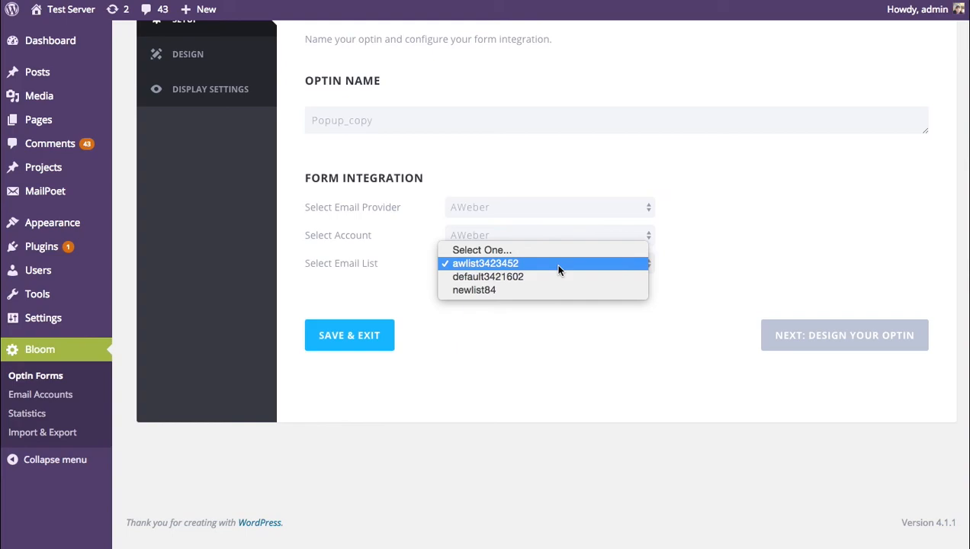
{"action": "left_click", "coordinate": [561, 276]}
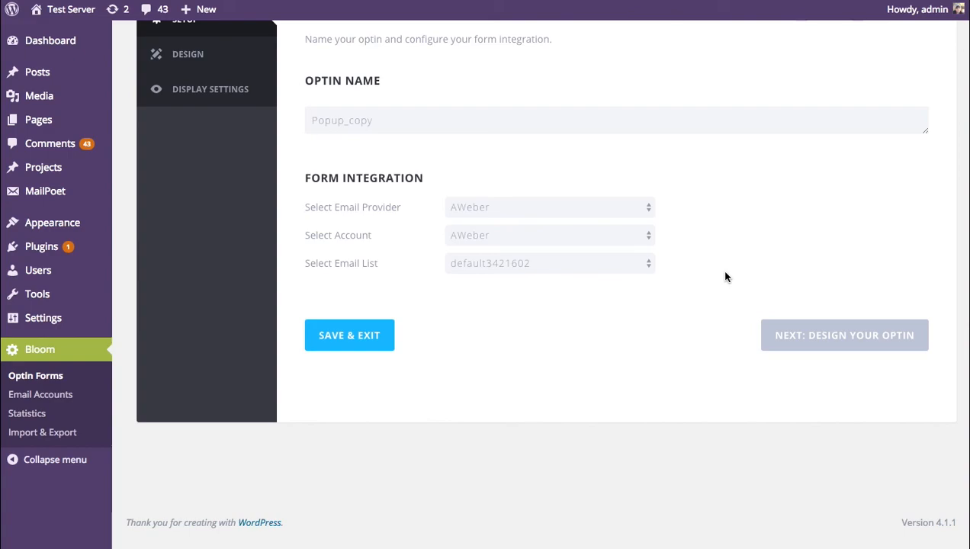
Replace the copy's optin title in its design settings with "Subscribe And Learn More About Our Company"
{"action": "left_click", "coordinate": [841, 335]}
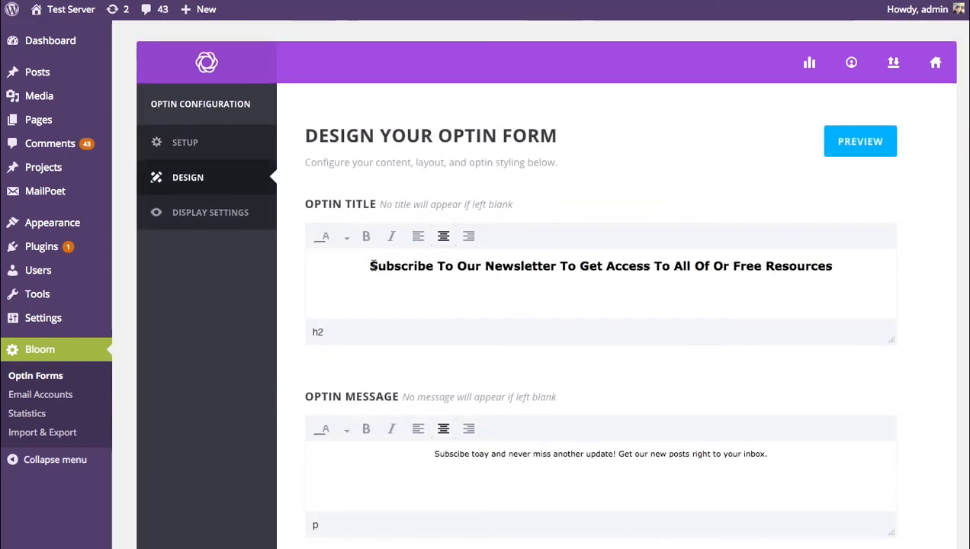
{"action": "left_click_drag", "start_coordinate": [370, 265], "coordinate": [833, 267]}
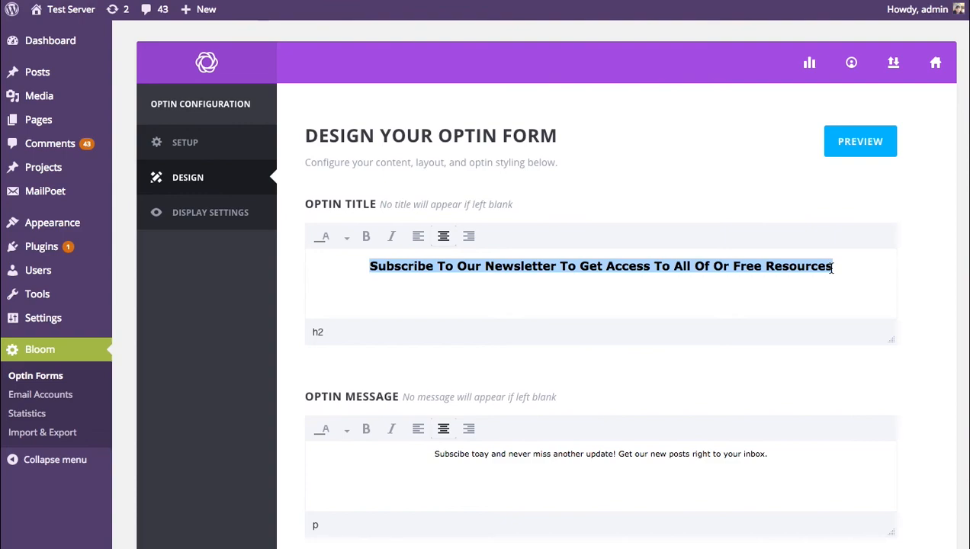
{"action": "type", "text": "Subscribe TO L"}
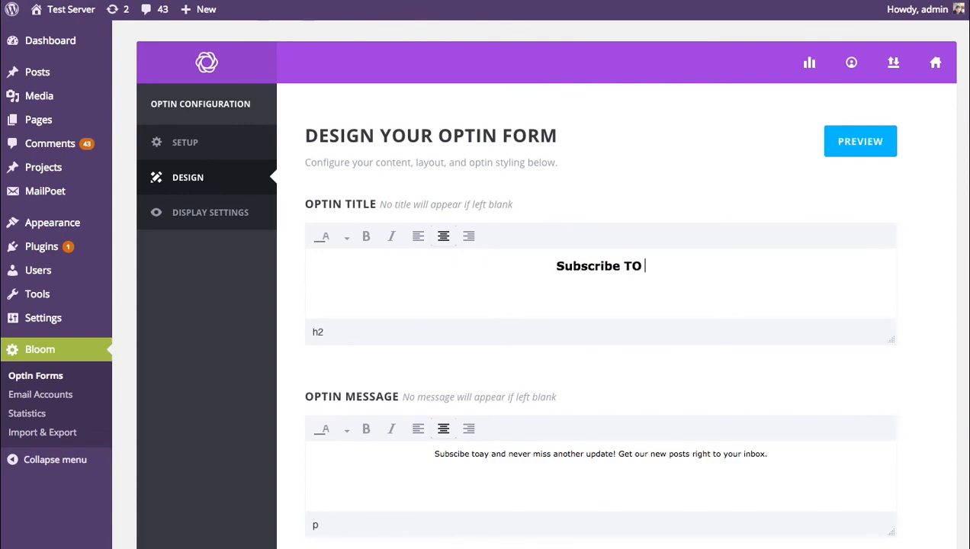
{"action": "key", "text": "BackSpace"}
{"action": "key", "text": "BackSpace"}
{"action": "key", "text": "BackSpace"}
{"action": "key", "text": "BackSpace"}
{"action": "type", "text": "A"}
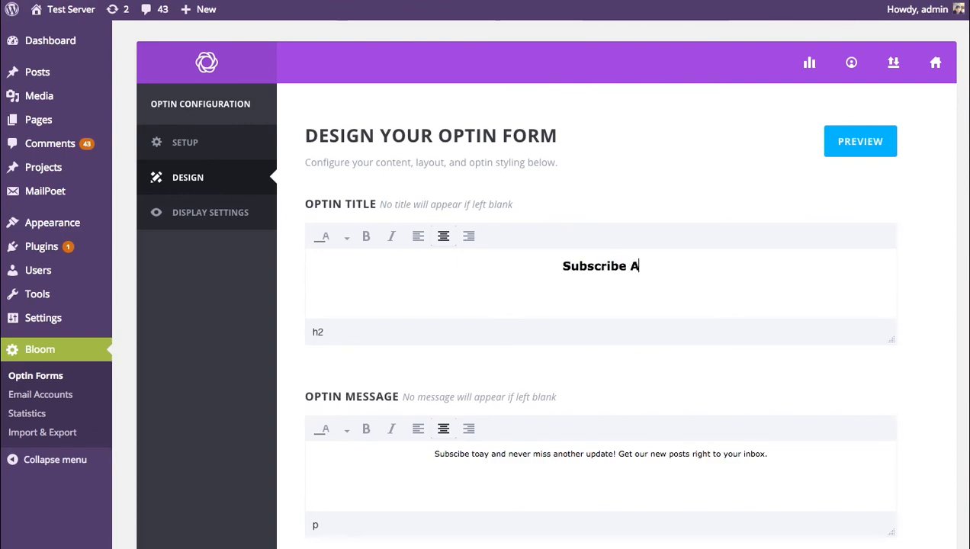
{"action": "type", "text": "nd Lear"}
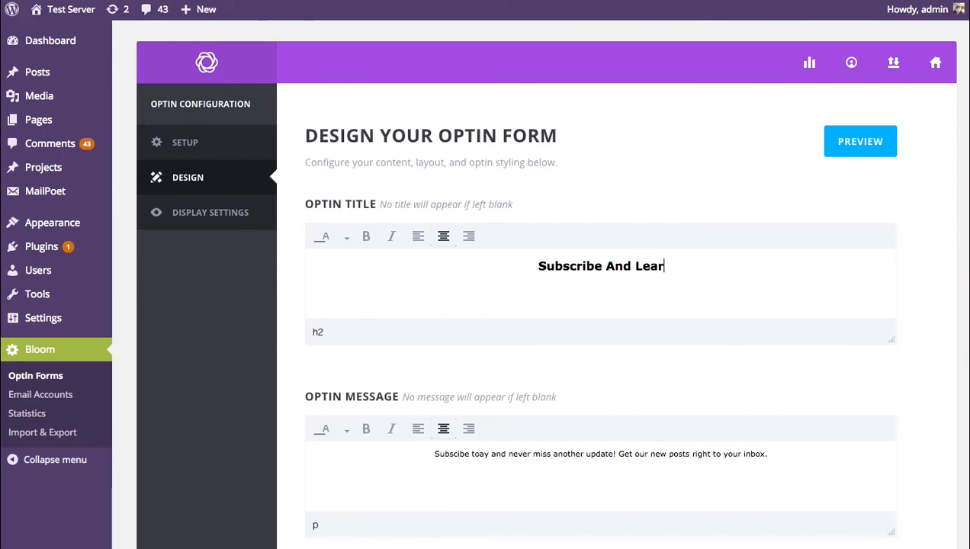
{"action": "type", "text": "n More Abou"}
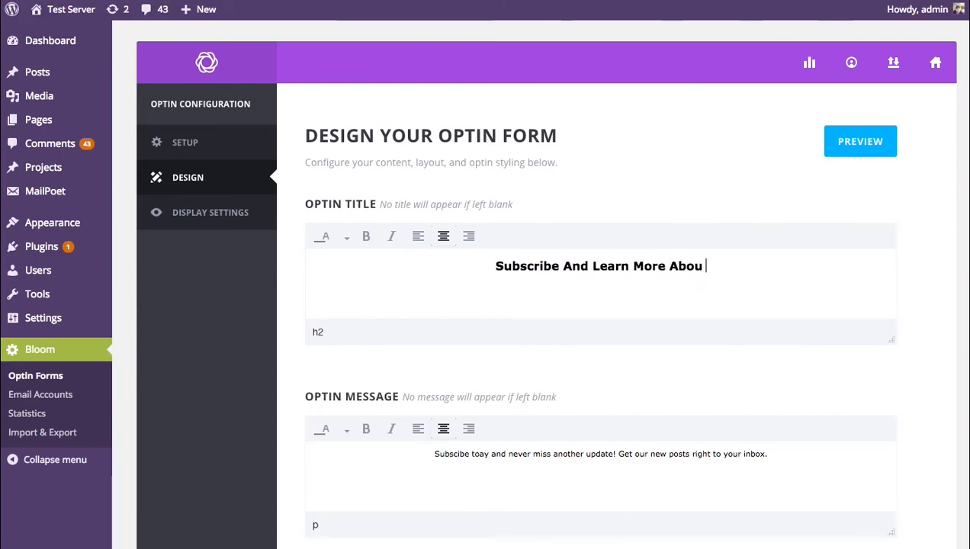
{"action": "type", "text": "t Our Company"}
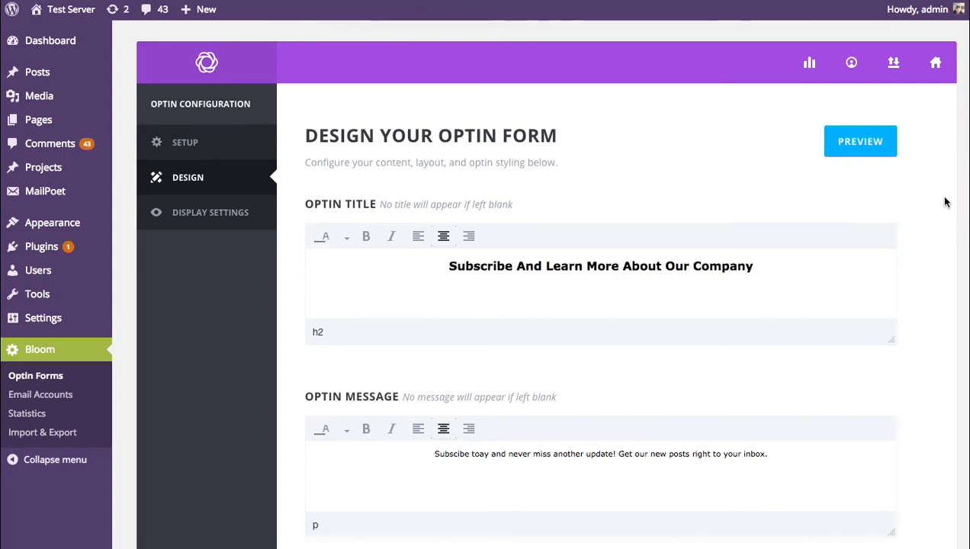
{"action": "scroll", "coordinate": [906, 191], "scroll_direction": "down", "scroll_amount": 3}
{"action": "scroll", "coordinate": [906, 191], "scroll_direction": "down", "scroll_amount": 7}
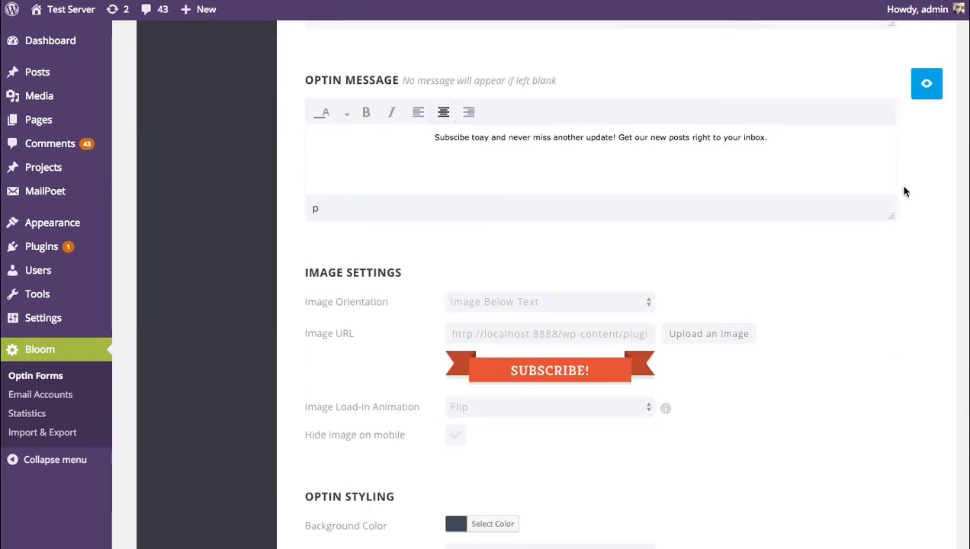
{"action": "scroll", "coordinate": [904, 192], "scroll_direction": "up", "scroll_amount": 5}
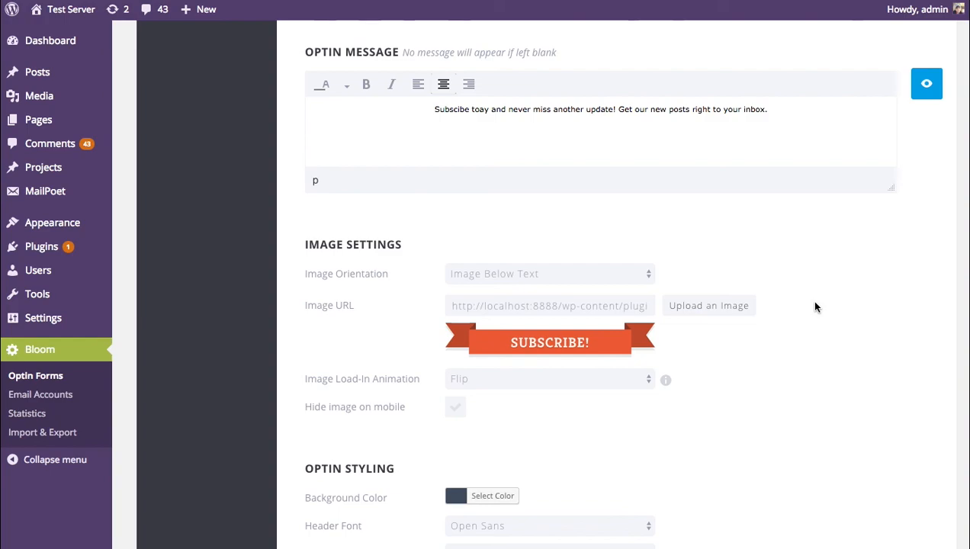
Replace the copied optin's image with premade-image-05.svg from the media library
{"action": "left_click", "coordinate": [731, 308]}
{"action": "left_click", "coordinate": [69, 152]}
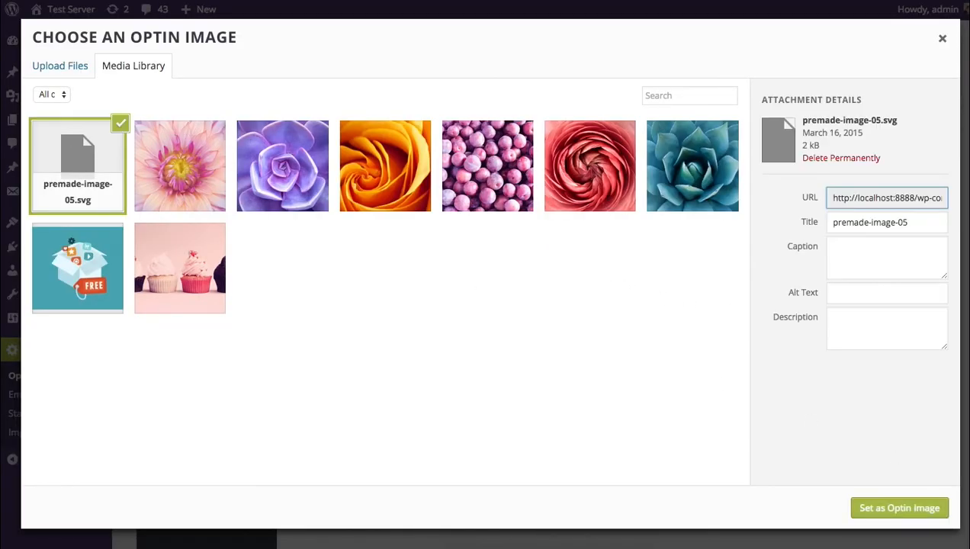
{"action": "left_click", "coordinate": [923, 508]}
Change the copied optin's border color to a dark blue and preview the resulting pop-up
{"action": "scroll", "coordinate": [906, 398], "scroll_direction": "down", "scroll_amount": 3}
{"action": "scroll", "coordinate": [906, 400], "scroll_direction": "down", "scroll_amount": 3}
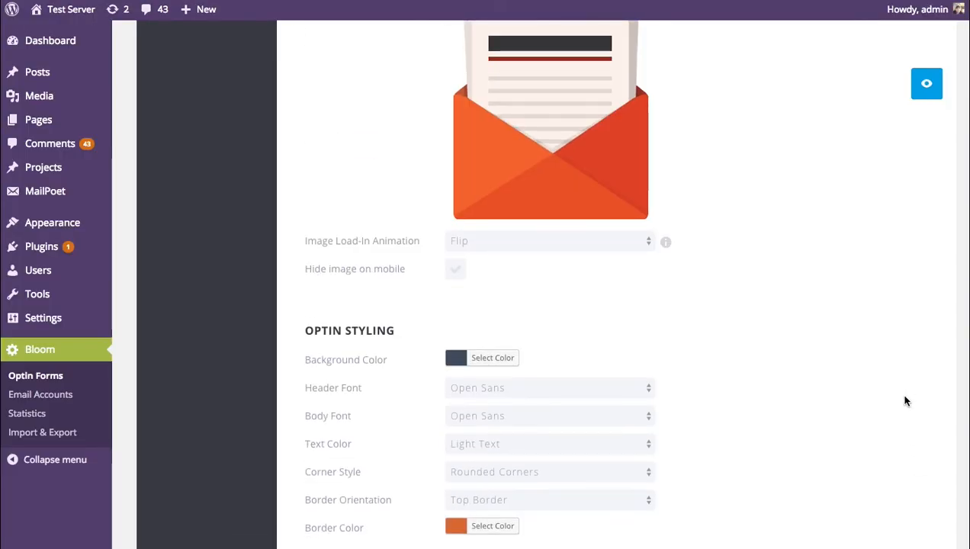
{"action": "left_click", "coordinate": [454, 427]}
{"action": "scroll", "coordinate": [653, 441], "scroll_direction": "down", "scroll_amount": 1}
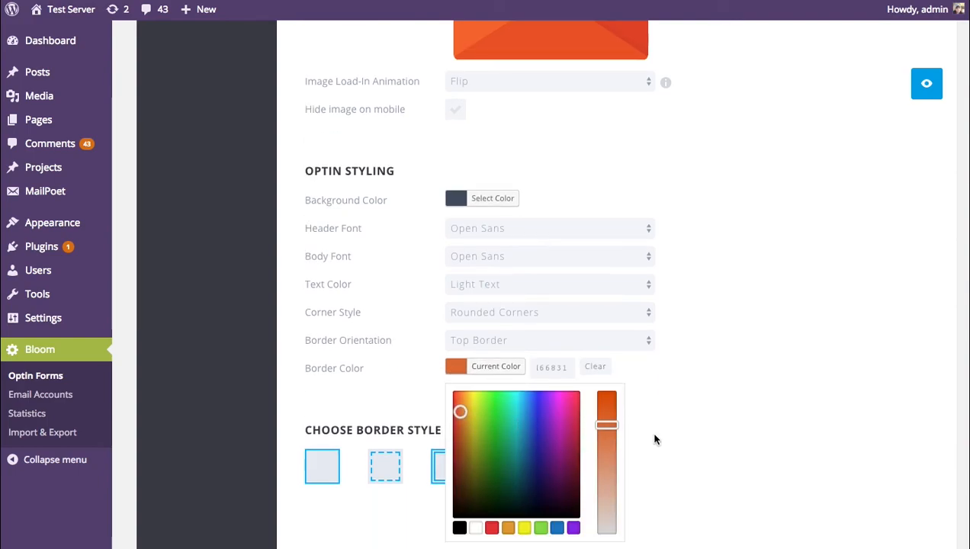
{"action": "mouse_move", "coordinate": [461, 413]}
{"action": "left_mouse_down"}
{"action": "mouse_move", "coordinate": [500, 412]}
{"action": "mouse_move", "coordinate": [533, 450]}
{"action": "mouse_move", "coordinate": [539, 433]}
{"action": "mouse_move", "coordinate": [527, 451]}
{"action": "left_mouse_up"}
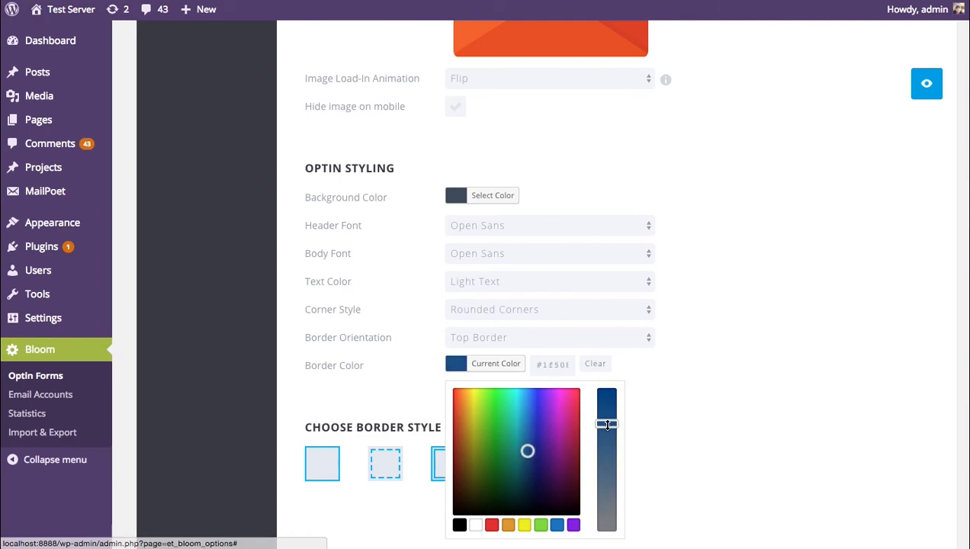
{"action": "left_click", "coordinate": [770, 240]}
{"action": "left_click", "coordinate": [927, 76]}
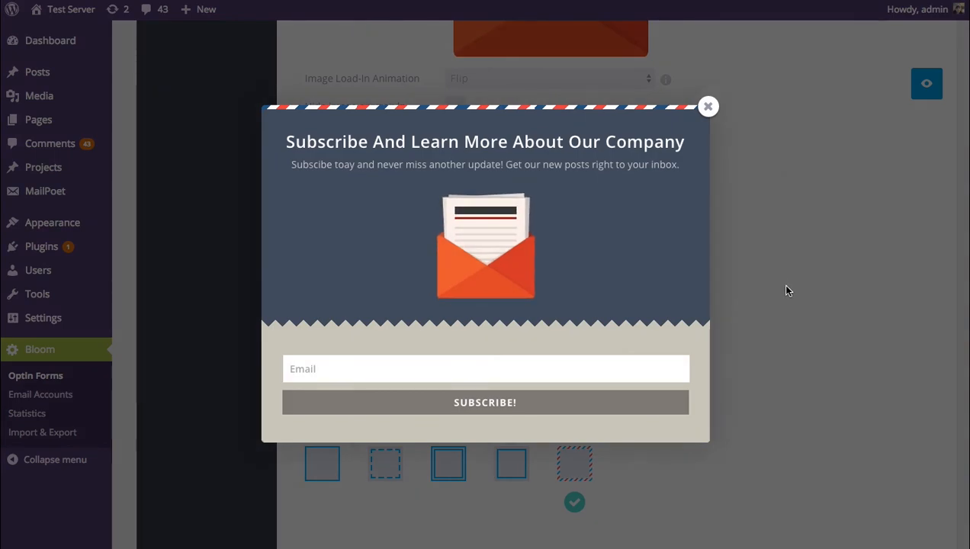
{"action": "left_click", "coordinate": [708, 106]}
In the copied optin's display settings, enable display on pages and disable display on posts
{"action": "scroll", "coordinate": [794, 191], "scroll_direction": "down", "scroll_amount": 10}
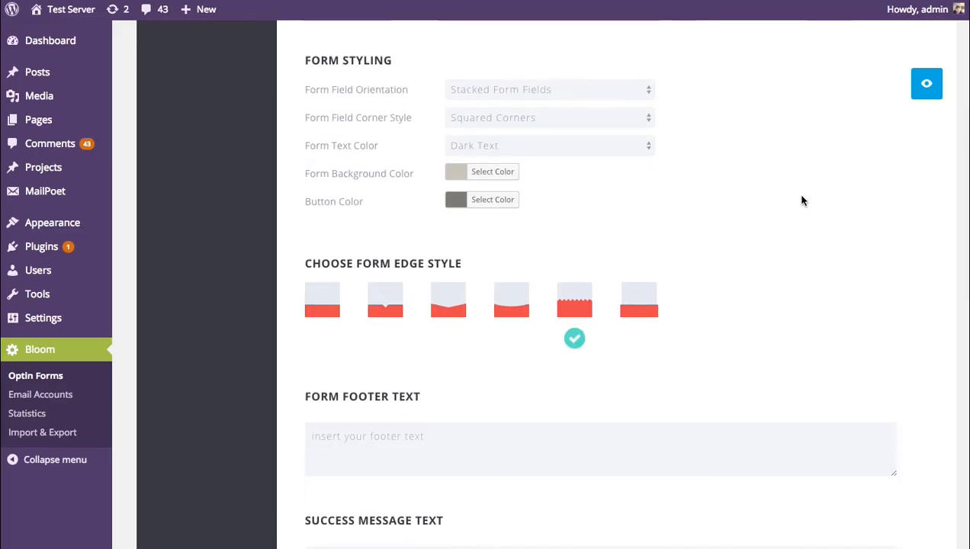
{"action": "left_click", "coordinate": [786, 377]}
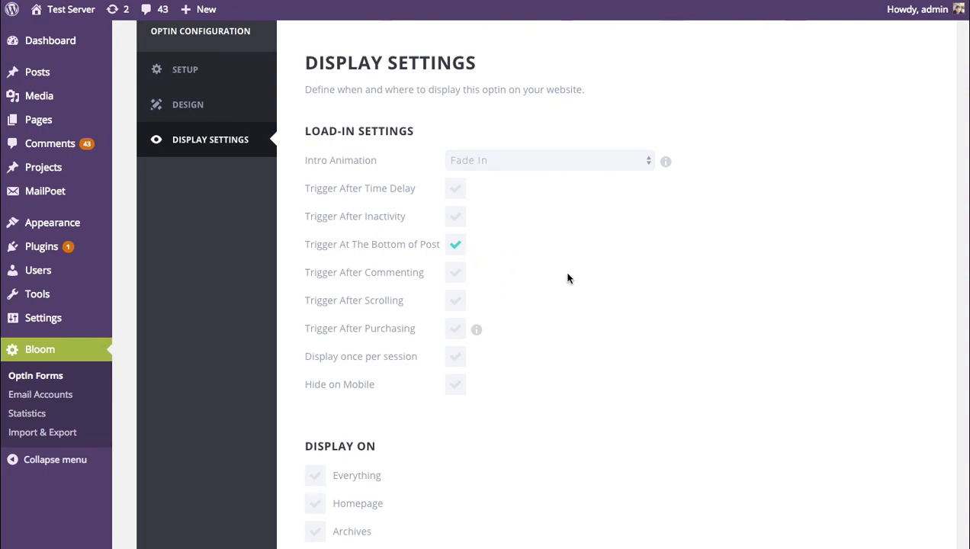
{"action": "scroll", "coordinate": [567, 277], "scroll_direction": "down", "scroll_amount": 2}
{"action": "left_click", "coordinate": [316, 491]}
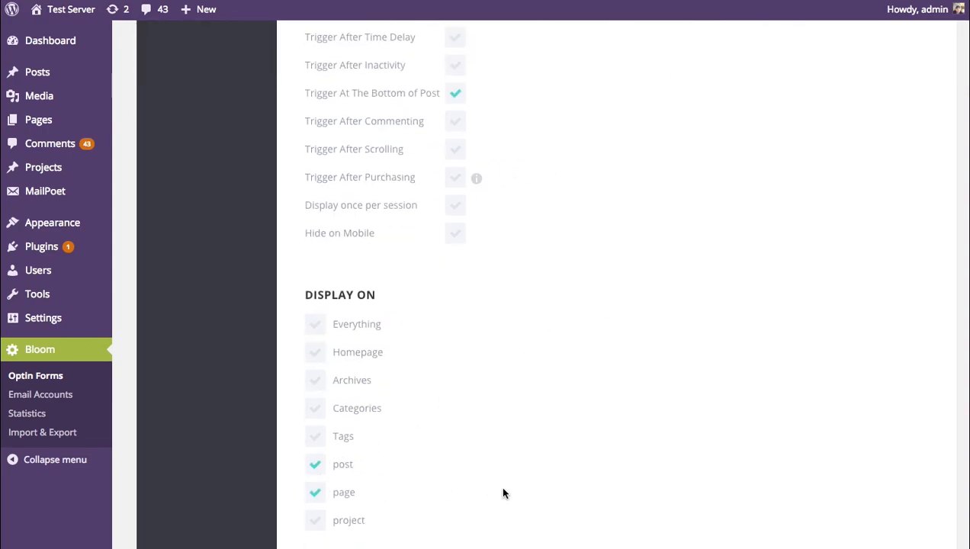
{"action": "left_click", "coordinate": [315, 465]}
Replace the copy's bottom-of-post trigger with the time delay trigger, and save the optin
{"action": "scroll", "coordinate": [671, 329], "scroll_direction": "up", "scroll_amount": 2}
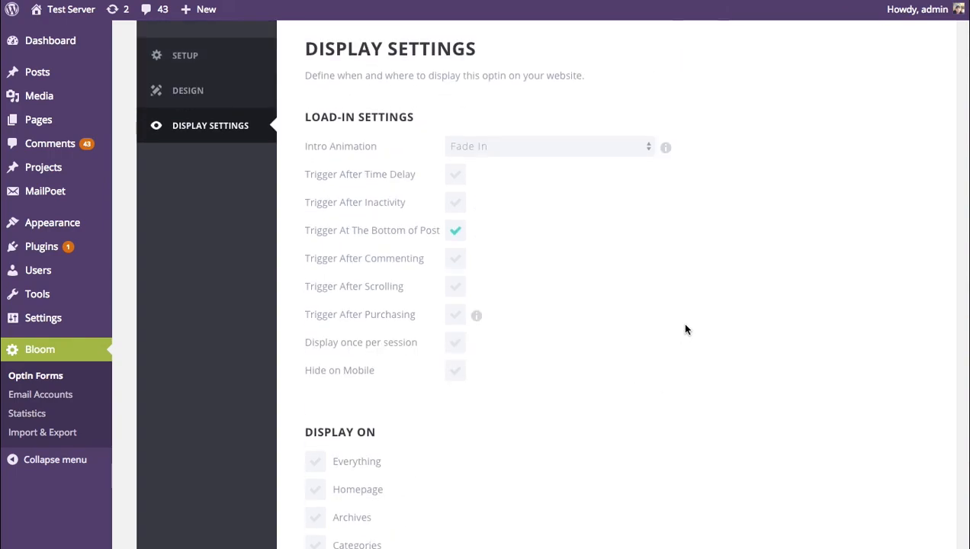
{"action": "left_click", "coordinate": [455, 230]}
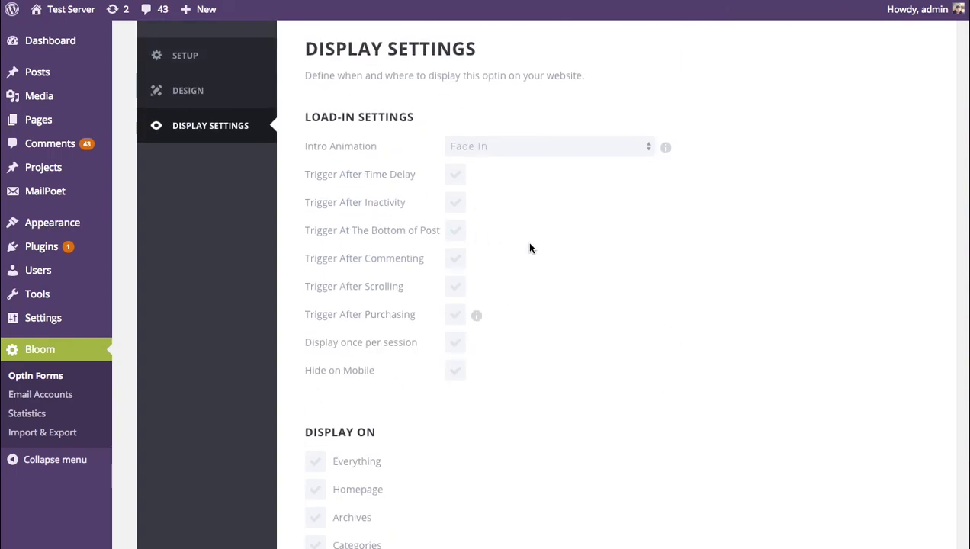
{"action": "left_click", "coordinate": [457, 175]}
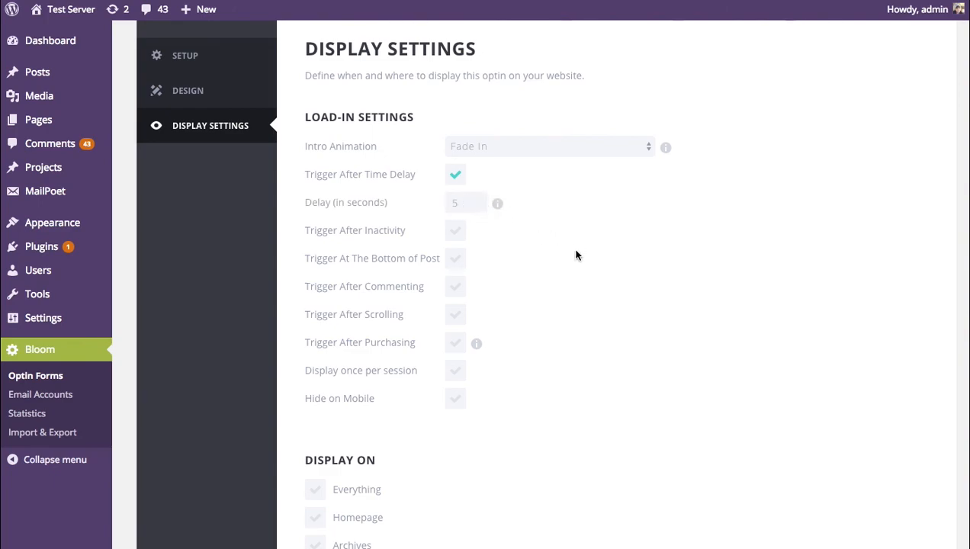
{"action": "scroll", "coordinate": [694, 262], "scroll_direction": "down", "scroll_amount": 10}
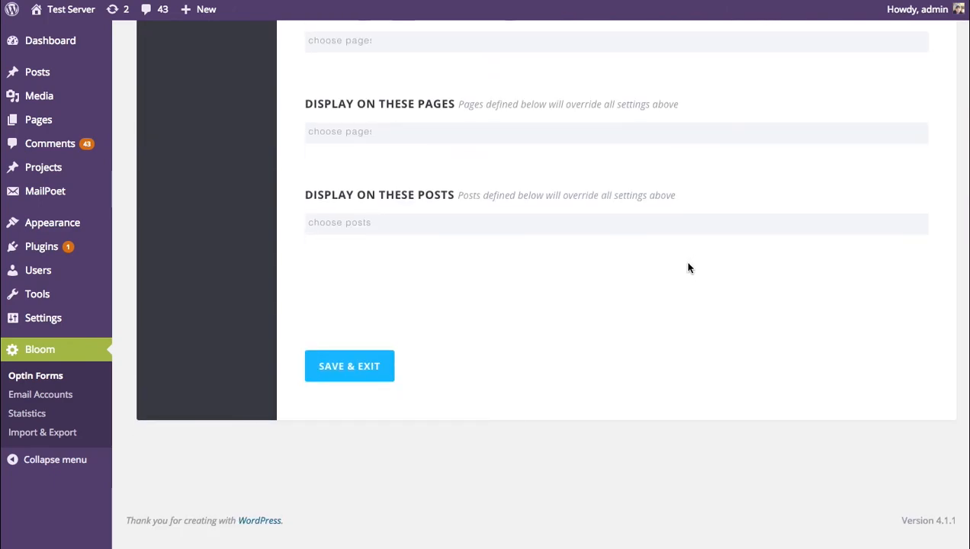
{"action": "left_click", "coordinate": [386, 373]}
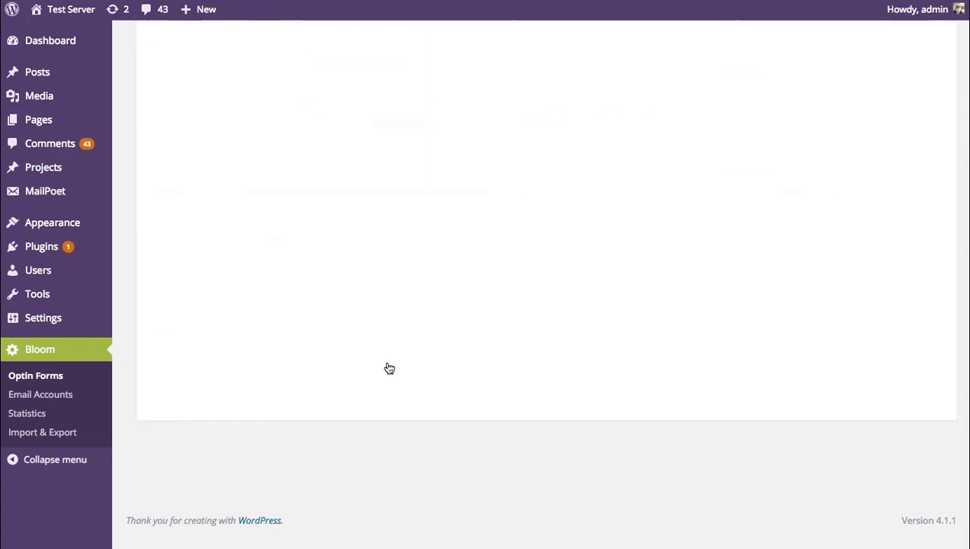
{"action": "scroll", "coordinate": [427, 364], "scroll_direction": "up", "scroll_amount": 5}
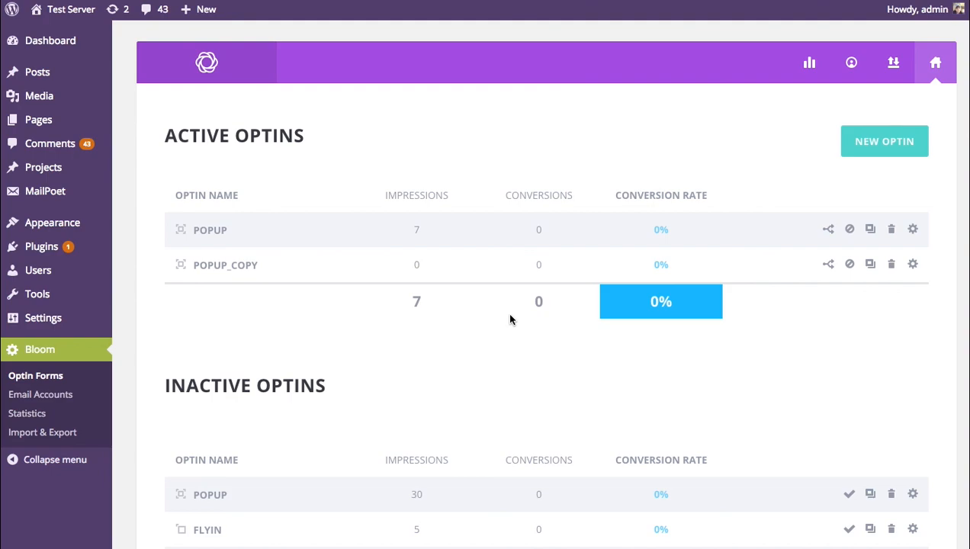
Review where the original Popup optin is set to display, and save and exit it
{"action": "left_click", "coordinate": [913, 230]}
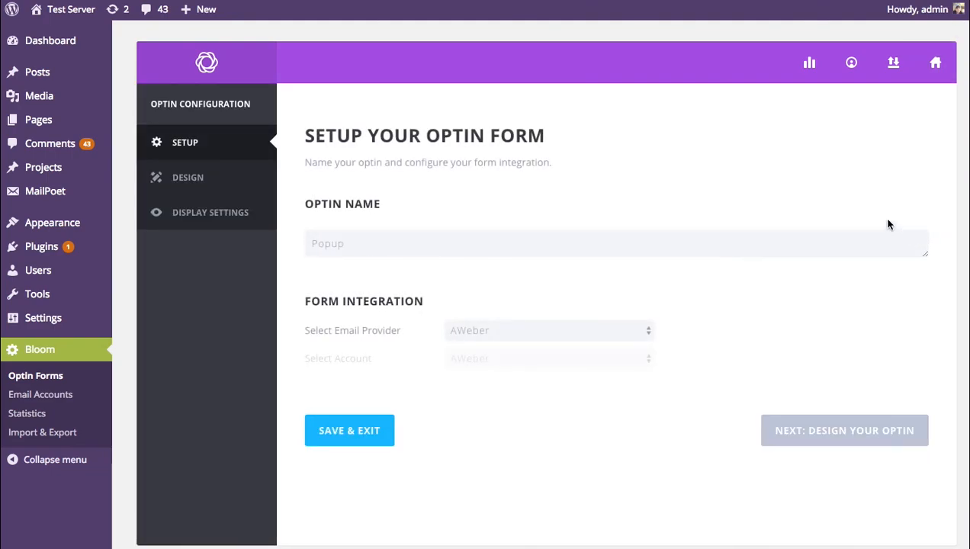
{"action": "left_click", "coordinate": [269, 212]}
{"action": "scroll", "coordinate": [586, 307], "scroll_direction": "down", "scroll_amount": 5}
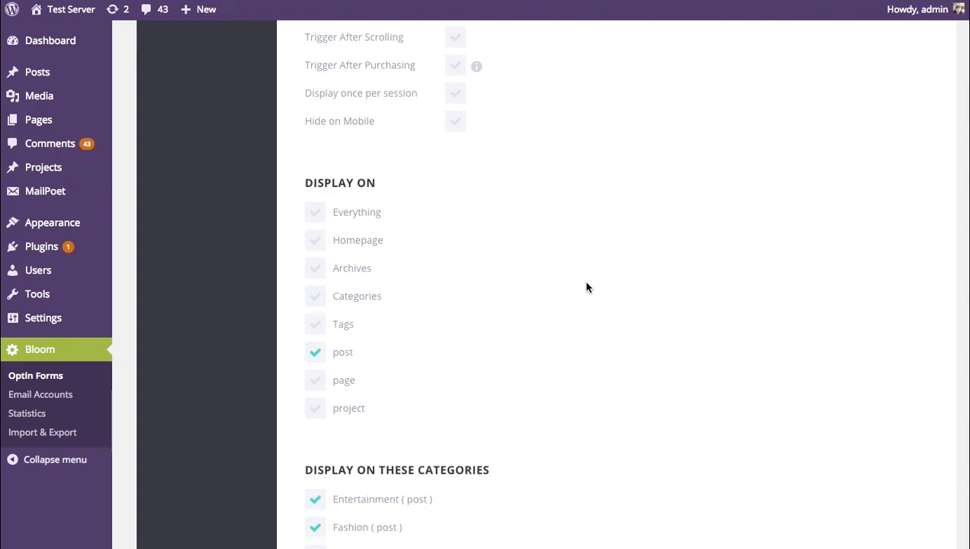
{"action": "scroll", "coordinate": [587, 287], "scroll_direction": "down", "scroll_amount": 10}
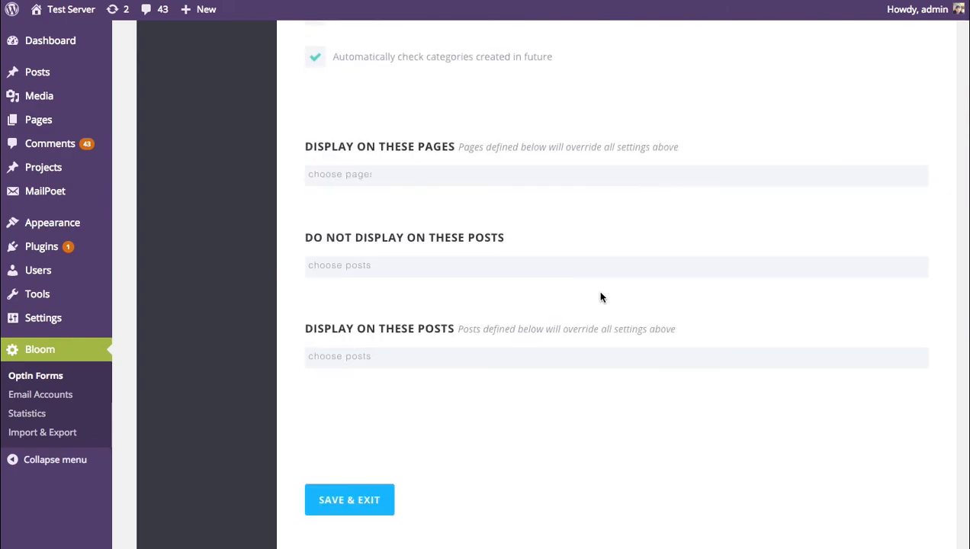
{"action": "left_click", "coordinate": [372, 503]}
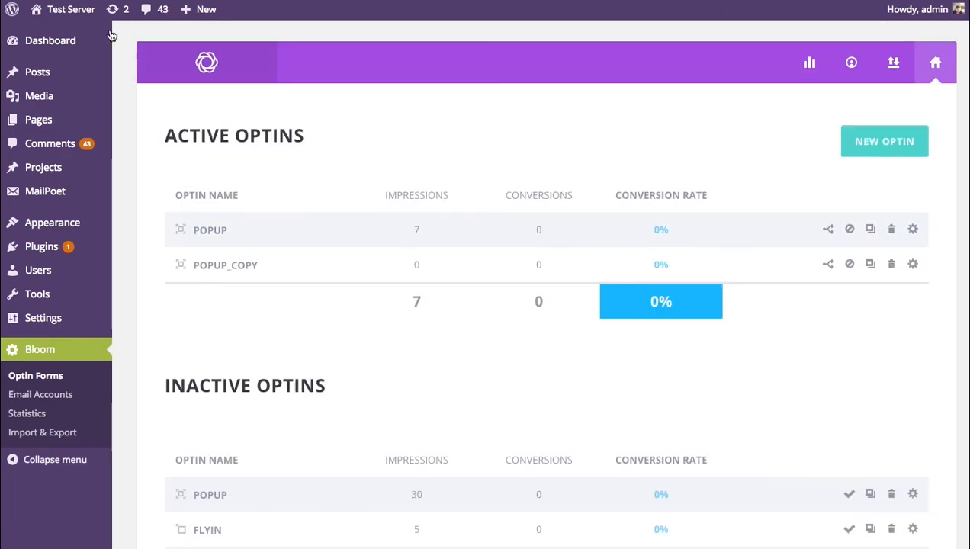
Visit the site's homepage to test the time-delayed pop-up on pages, and dismiss it
{"action": "left_click", "coordinate": [71, 9]}
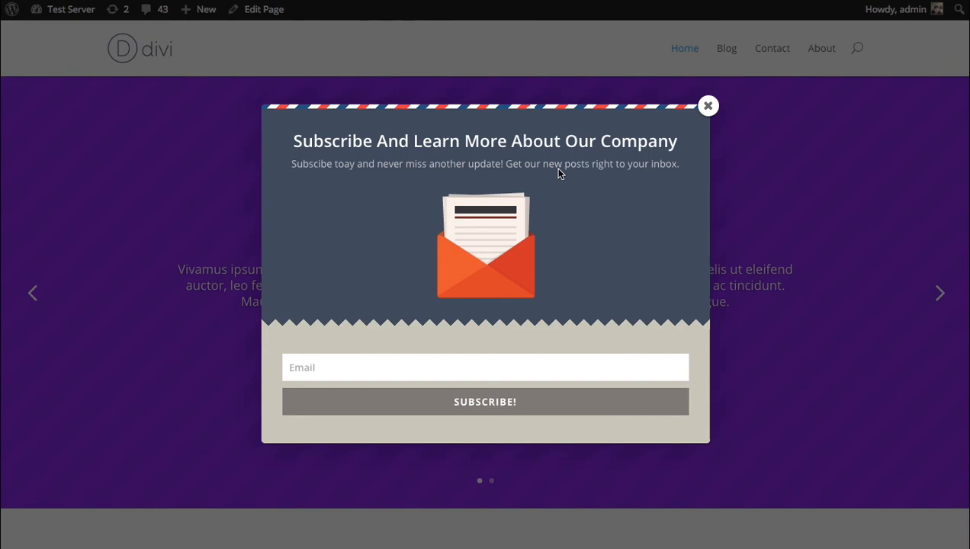
{"action": "left_click", "coordinate": [708, 105]}
Open the blog post "Meet The Car Of The Future" and go down to its comments to test the bottom-of-post pop-up
{"action": "left_click", "coordinate": [723, 58]}
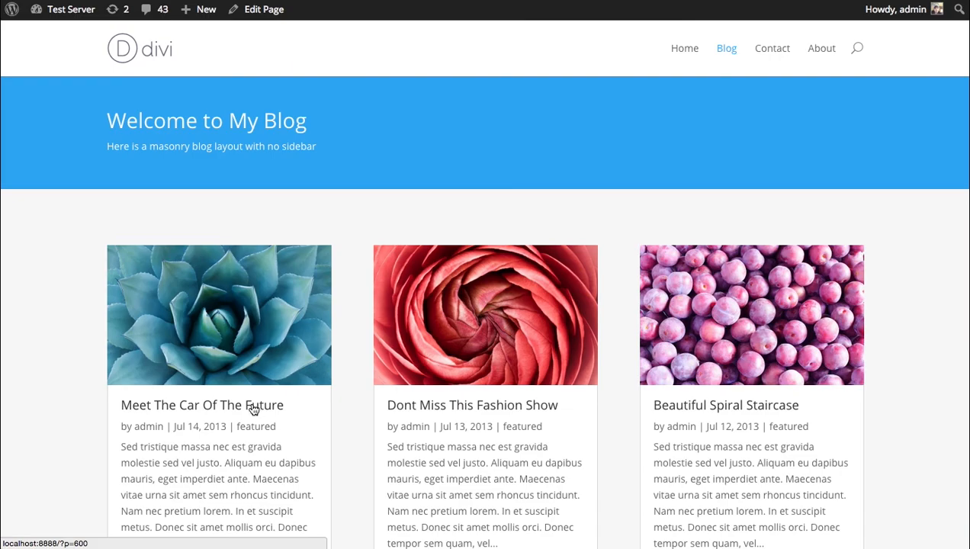
{"action": "left_click", "coordinate": [252, 405]}
{"action": "scroll", "coordinate": [817, 244], "scroll_direction": "down", "scroll_amount": 15}
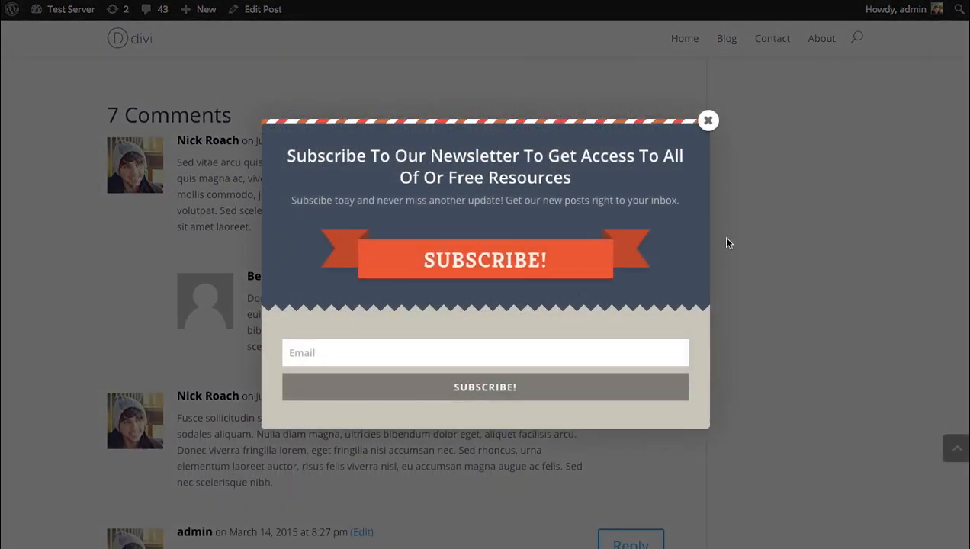
{"action": "scroll", "coordinate": [722, 238], "scroll_direction": "up", "scroll_amount": 3}
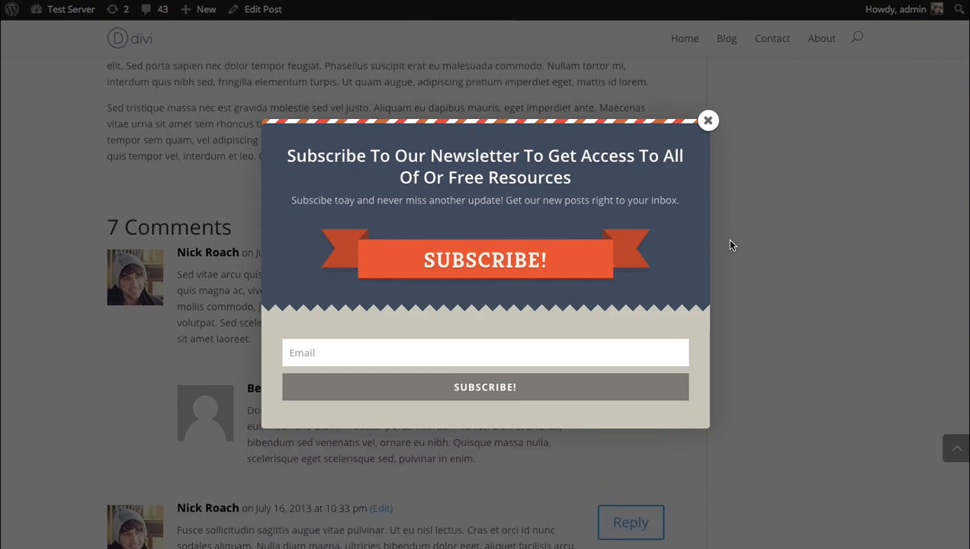